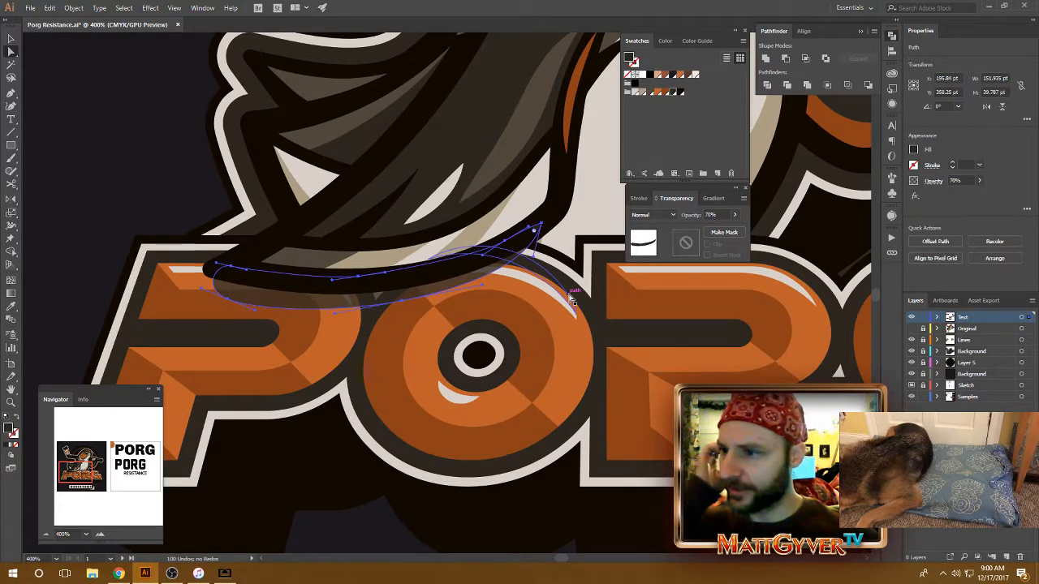
Fill the curved shadow shape beneath the wing with the dark orange swatch, set its opacity to 100%, and deselect it.
{"action": "left_click", "coordinate": [665, 92]}
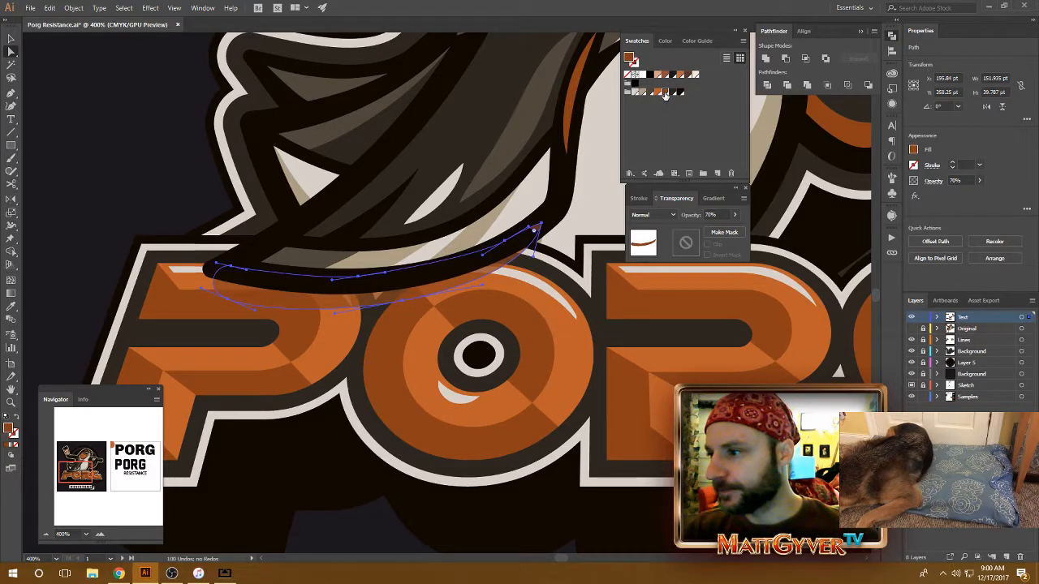
{"action": "left_click", "coordinate": [735, 215]}
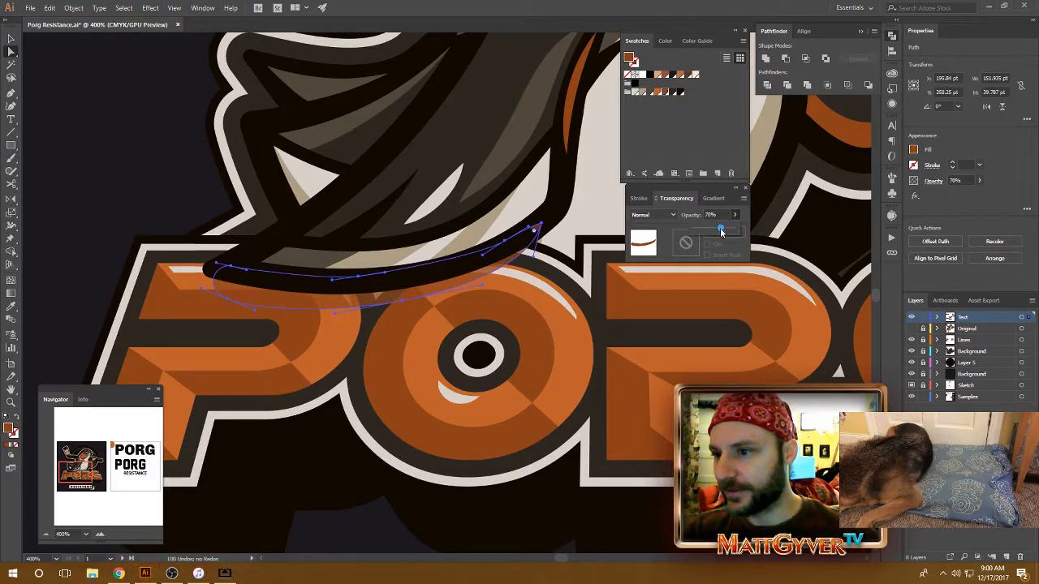
{"action": "left_click_drag", "start_coordinate": [721, 229], "coordinate": [747, 229]}
{"action": "left_click", "coordinate": [212, 297]}
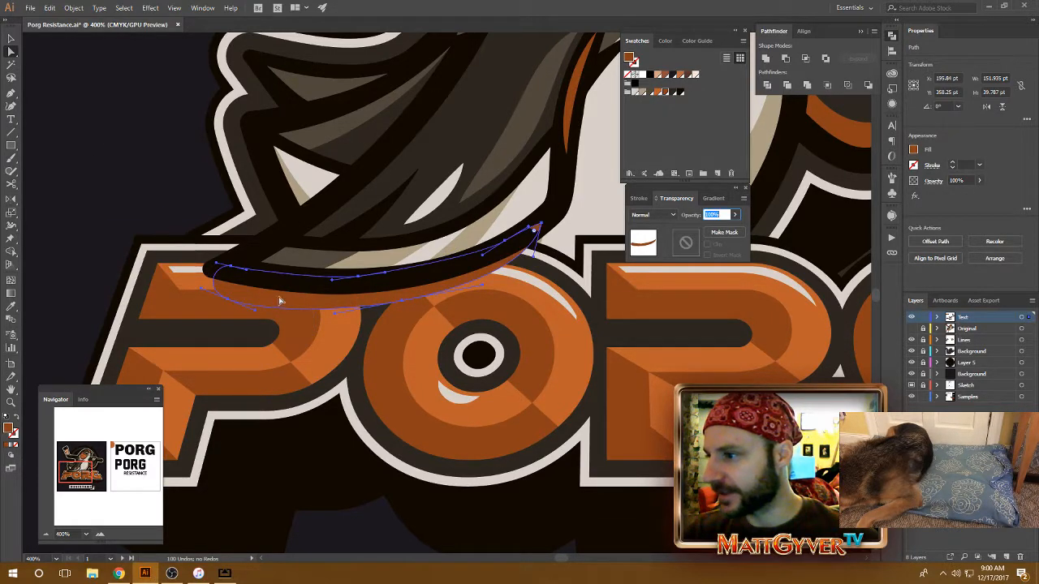
{"action": "left_click", "coordinate": [84, 114]}
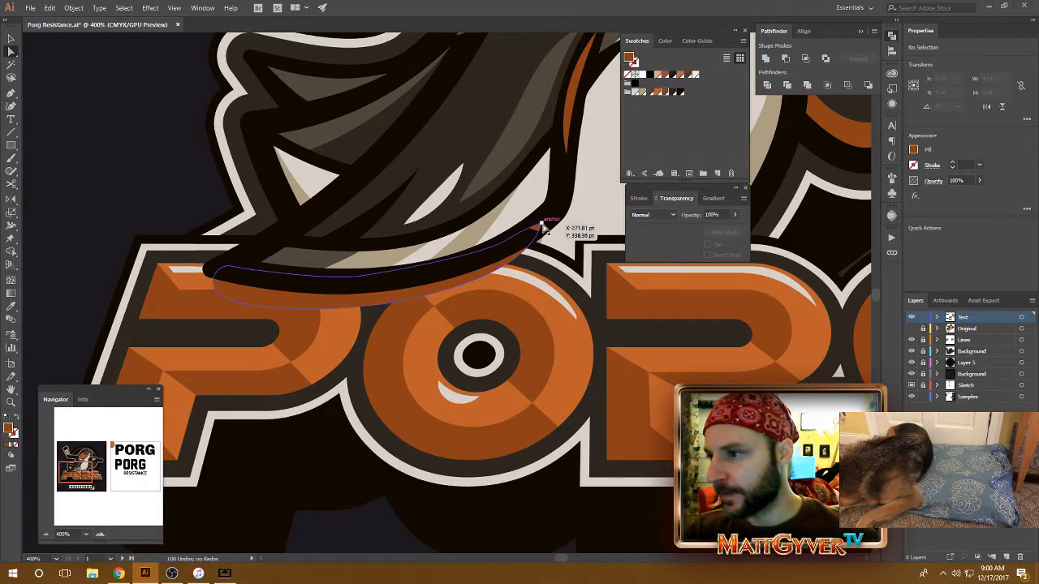
Reposition the anchor points at the shadow's right tip and along its lower edge over the O to slim the shape.
{"action": "left_click", "coordinate": [528, 235]}
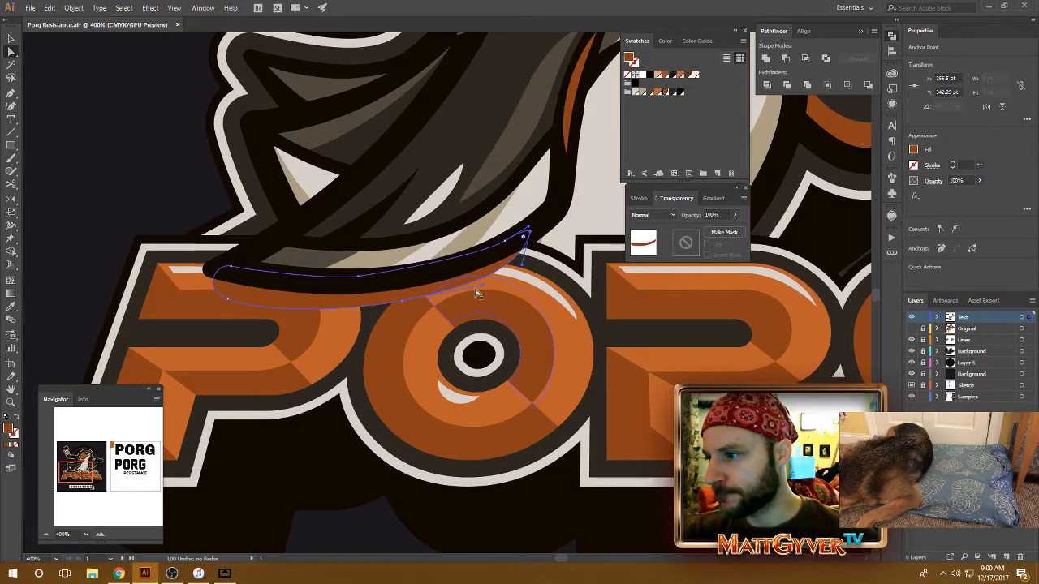
{"action": "mouse_move", "coordinate": [401, 301]}
{"action": "left_mouse_down"}
{"action": "mouse_move", "coordinate": [410, 297]}
{"action": "mouse_move", "coordinate": [397, 297]}
{"action": "left_mouse_up"}
{"action": "key", "text": "Right"}
{"action": "key", "text": "Up"}
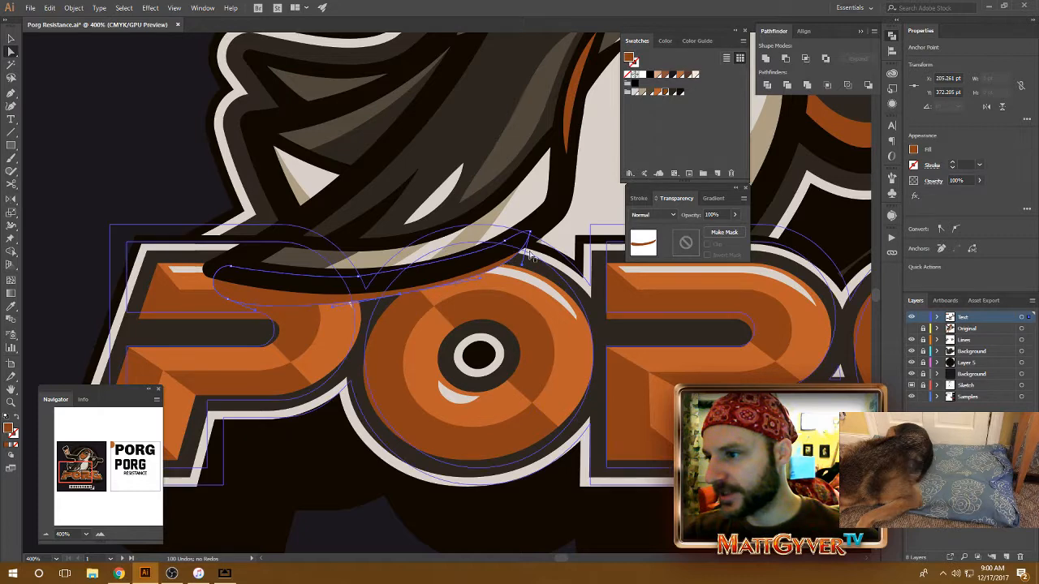
{"action": "mouse_move", "coordinate": [531, 235]}
{"action": "left_mouse_down"}
{"action": "mouse_move", "coordinate": [512, 270]}
{"action": "mouse_move", "coordinate": [532, 237]}
{"action": "left_mouse_up"}
{"action": "key", "text": "Down"}
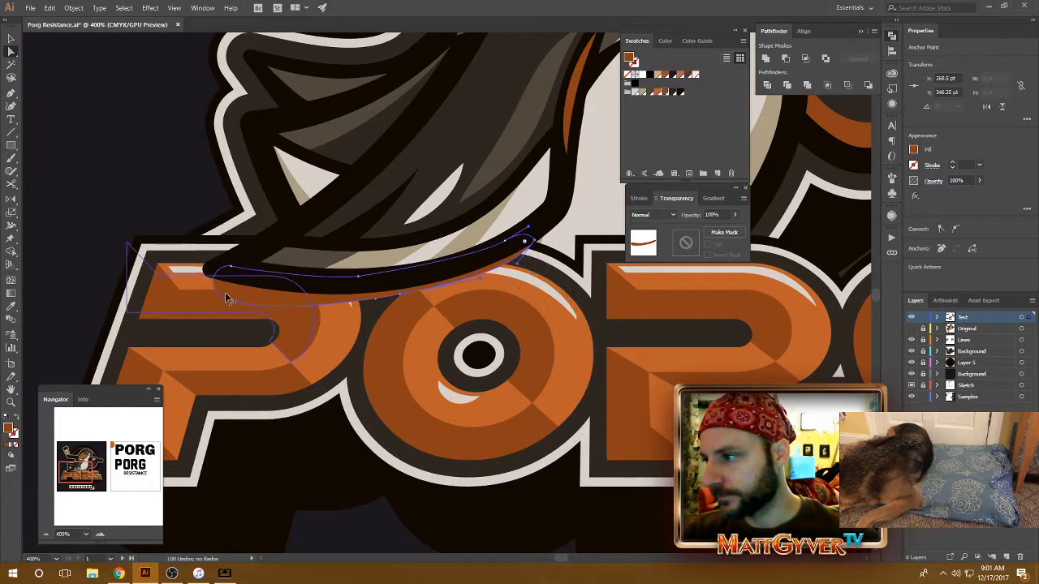
Raise the shadow's lower-left anchor point and shift the lower-edge anchor over the O to the right to narrow the band.
{"action": "left_click_drag", "start_coordinate": [227, 299], "coordinate": [224, 288]}
{"action": "left_click_drag", "start_coordinate": [400, 294], "coordinate": [405, 293]}
{"action": "key", "text": "Right"}
{"action": "key", "text": "Right"}
{"action": "key", "text": "Right"}
{"action": "key", "text": "Right"}
{"action": "key", "text": "Right"}
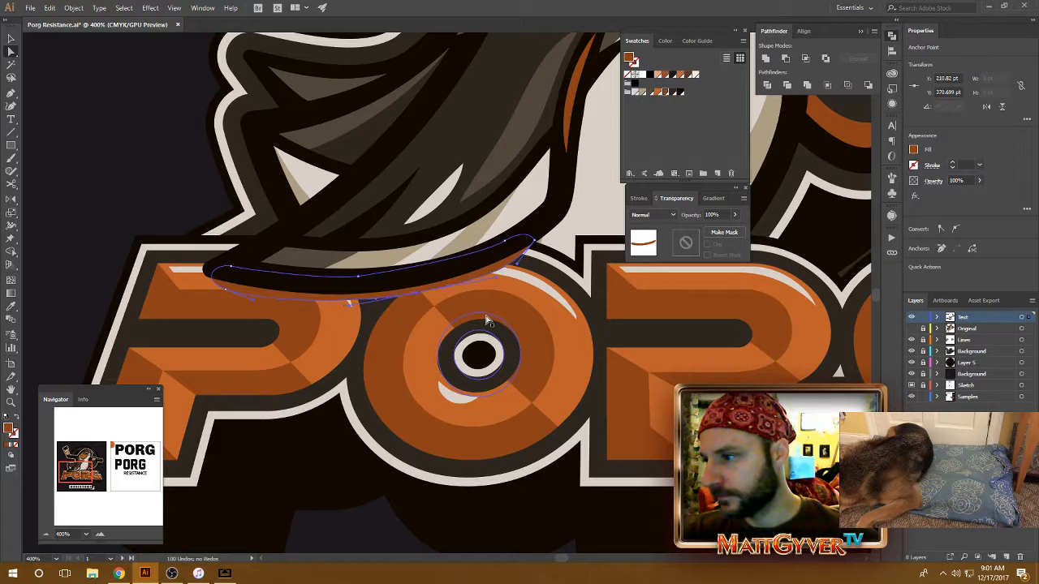
{"action": "key", "text": "Down"}
{"action": "key", "text": "Left"}
{"action": "key", "text": "Left"}
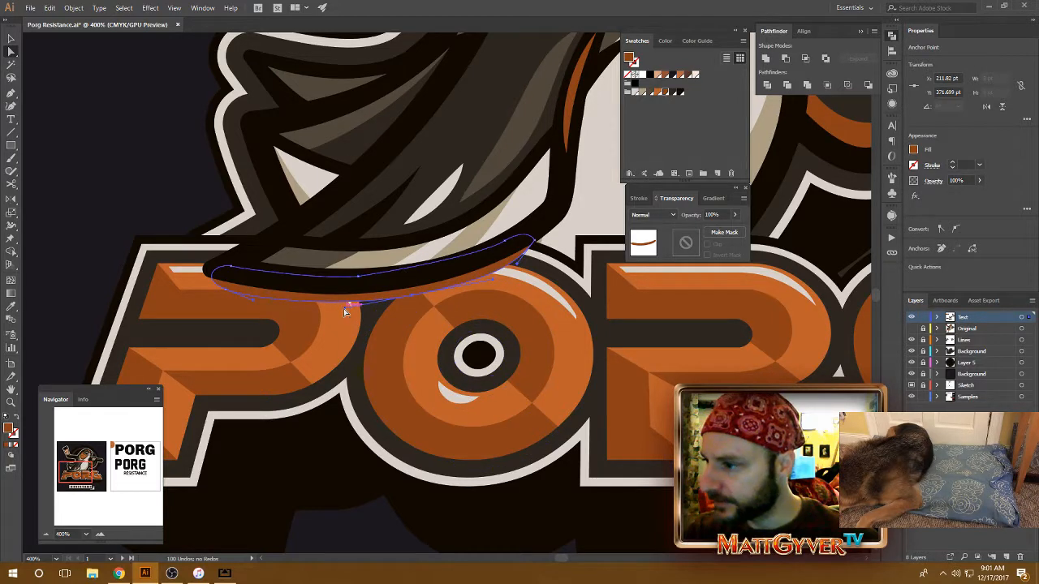
Smooth the shadow's lower curve across the P by adjusting its direction handles and nudging the left-end anchor outward.
{"action": "left_click_drag", "start_coordinate": [344, 308], "coordinate": [371, 303]}
{"action": "left_click", "coordinate": [257, 307]}
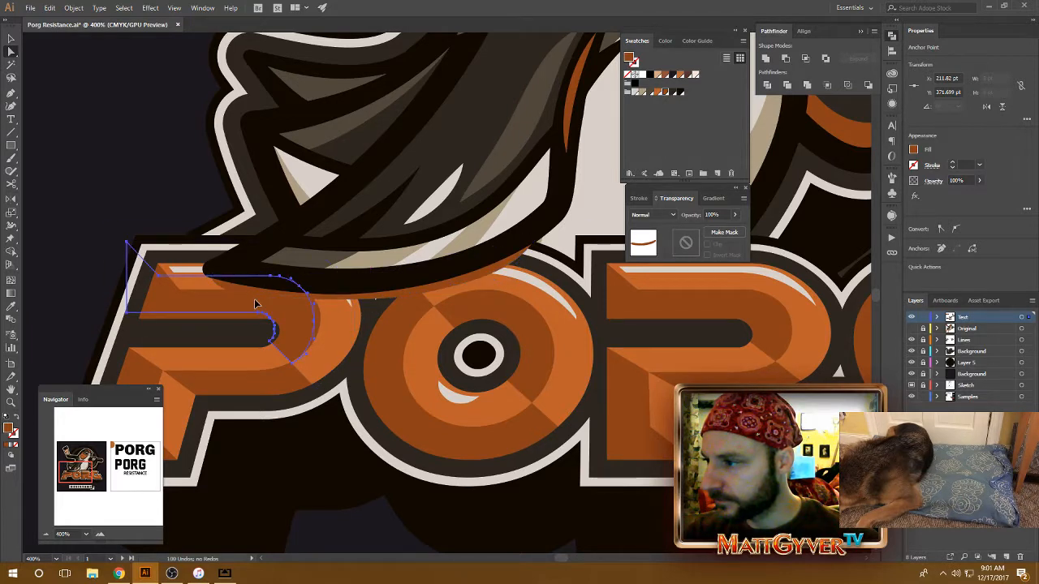
{"action": "left_click", "coordinate": [339, 301]}
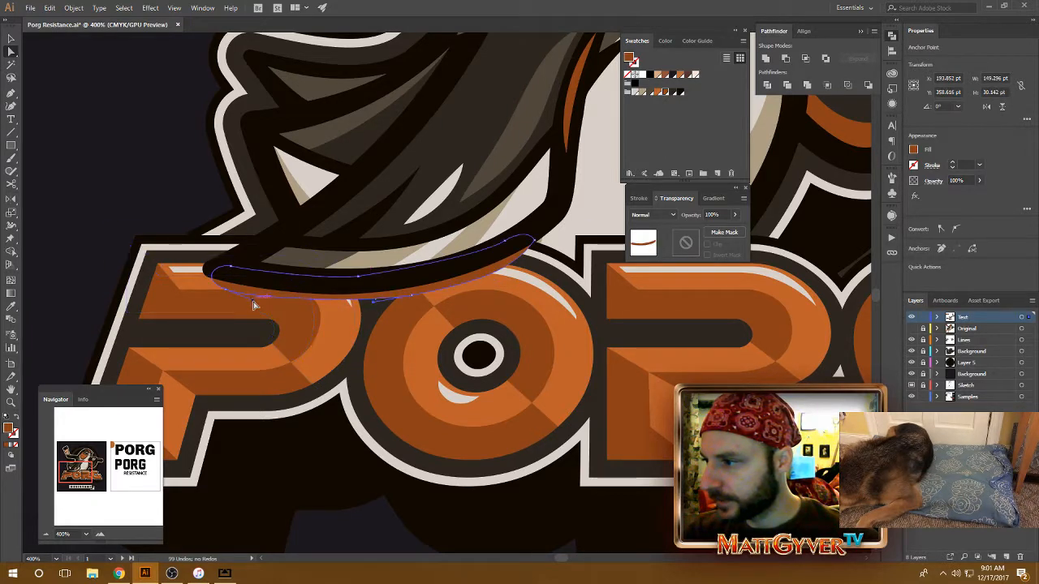
{"action": "left_click_drag", "start_coordinate": [255, 302], "coordinate": [279, 303]}
{"action": "left_click", "coordinate": [226, 289]}
{"action": "key", "text": "Left"}
{"action": "key", "text": "Left"}
{"action": "key", "text": "Down"}
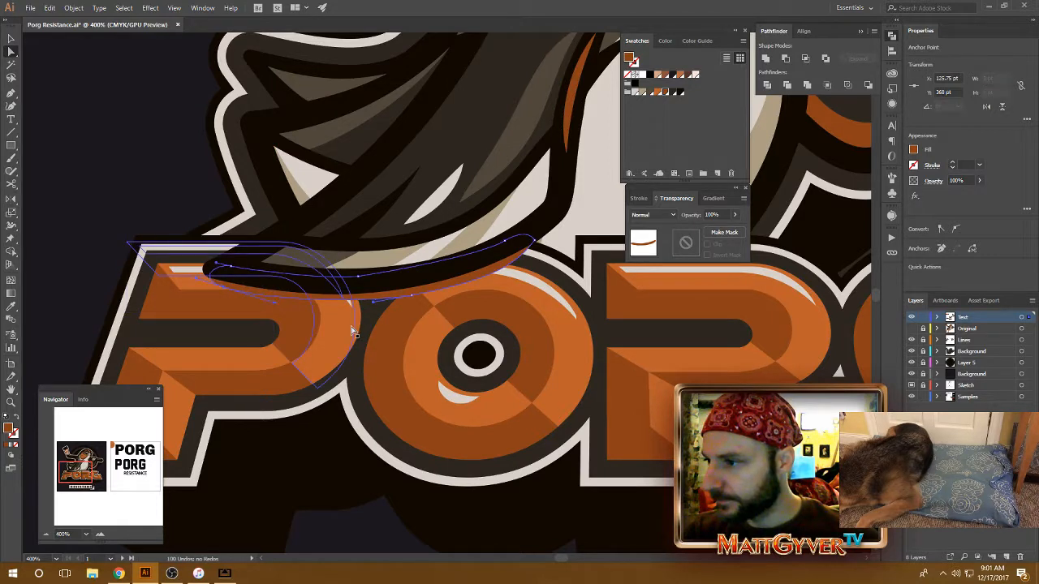
{"action": "left_click", "coordinate": [414, 298]}
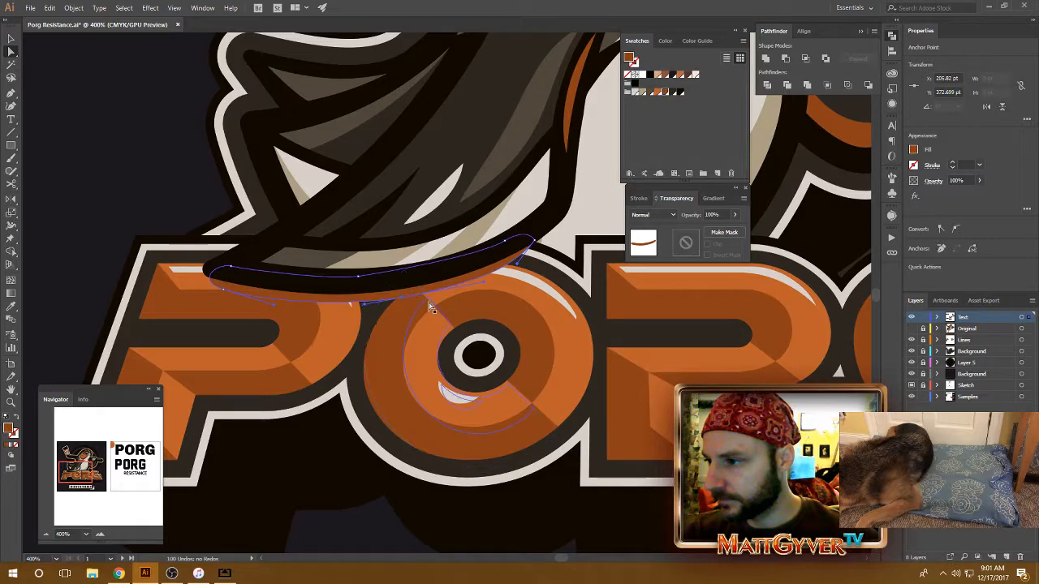
Examine the reshaped wing shadow against the whole PORG logo.
{"action": "left_click", "coordinate": [137, 173]}
{"action": "key", "text": "ctrl+minus"}
{"action": "key", "text": "ctrl+minus"}
{"action": "key", "text": "ctrl+minus"}
{"action": "key", "text": "ctrl+minus"}
{"action": "key", "text": "ctrl+minus"}
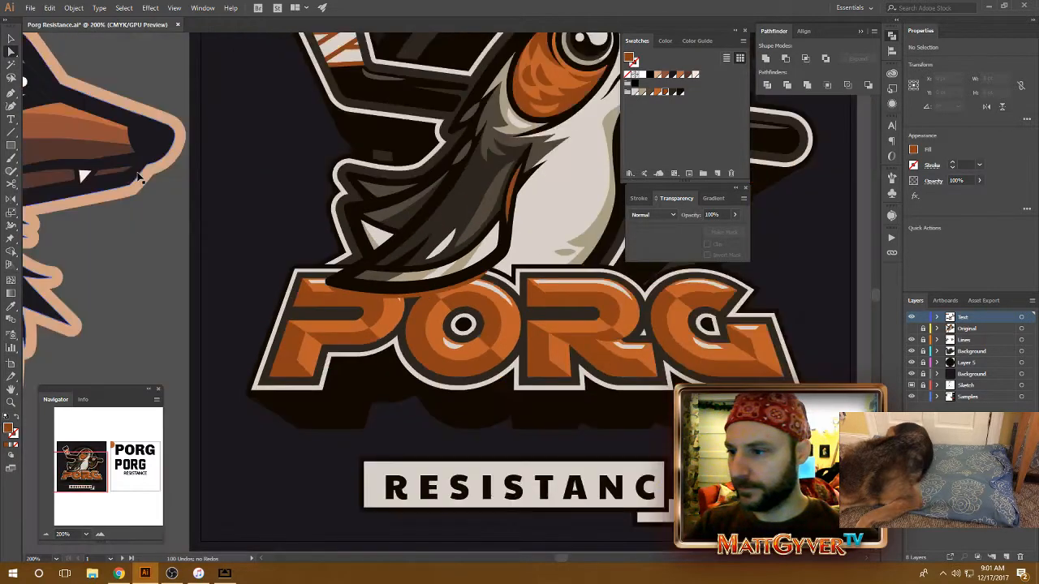
{"action": "key", "text": "ctrl+plus"}
{"action": "key", "text": "ctrl+plus"}
{"action": "key", "text": "ctrl+plus"}
{"action": "key", "text": "ctrl+plus"}
{"action": "key", "text": "ctrl+plus"}
{"action": "key", "text": "ctrl+plus"}
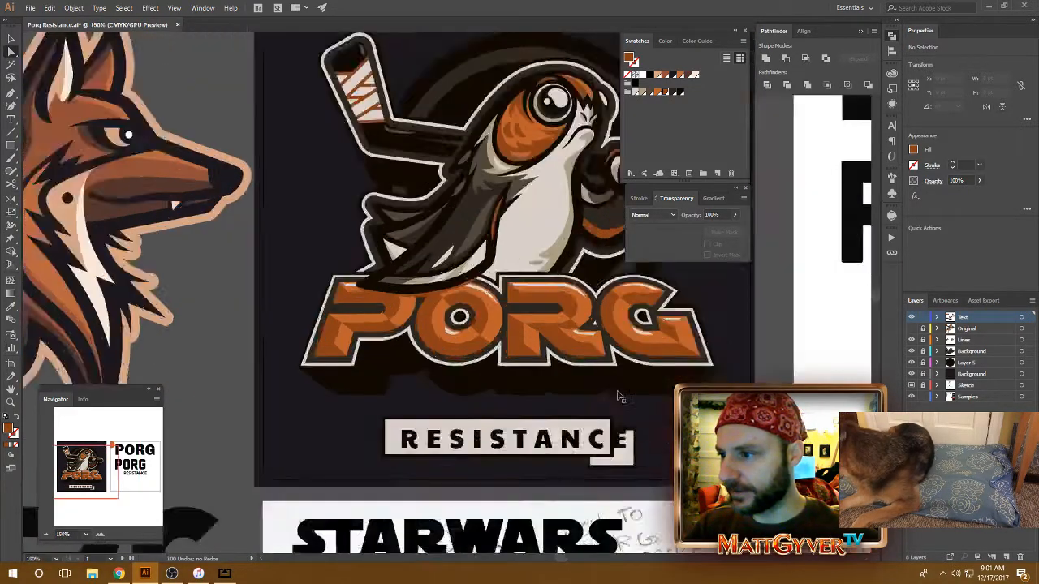
Refine the shadow's right end and lower-edge anchor and handles so the curve tapers along the wing over the O.
{"action": "left_click", "coordinate": [566, 219]}
{"action": "left_click_drag", "start_coordinate": [576, 217], "coordinate": [515, 262]}
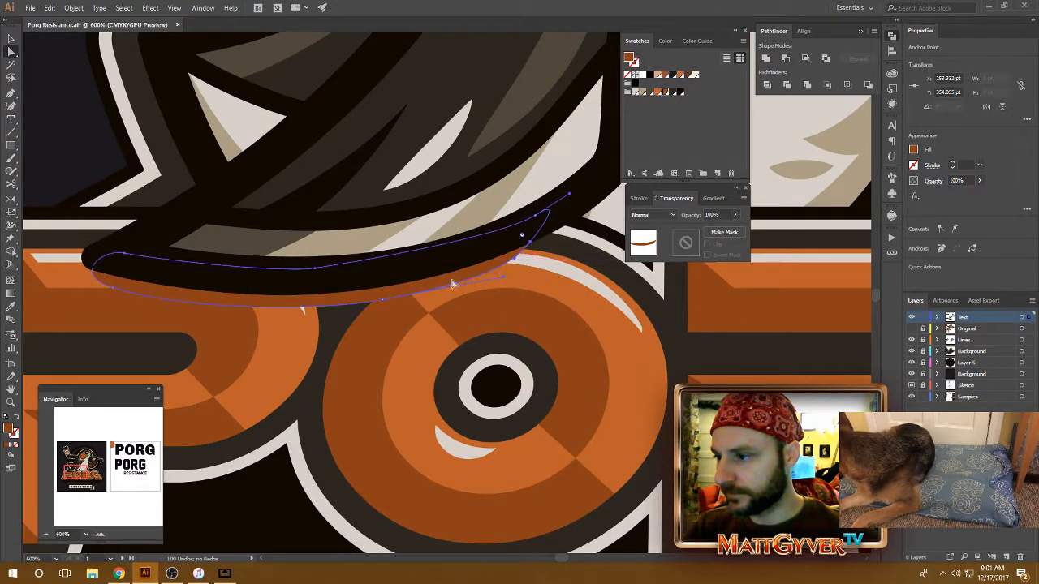
{"action": "left_click_drag", "start_coordinate": [378, 302], "coordinate": [323, 300]}
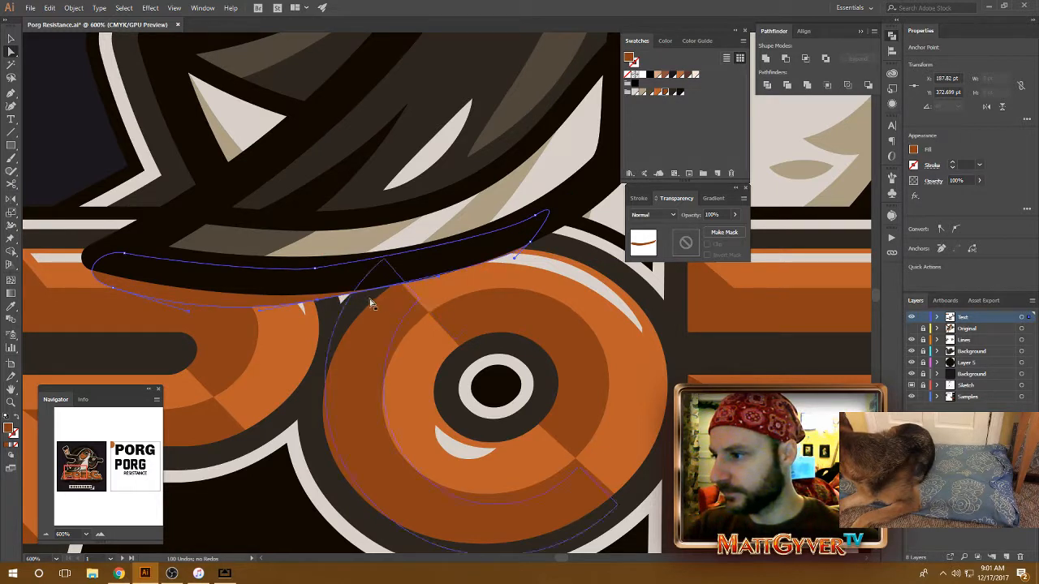
{"action": "key", "text": "Down"}
{"action": "key", "text": "Down"}
{"action": "key", "text": "Right"}
{"action": "key", "text": "Right"}
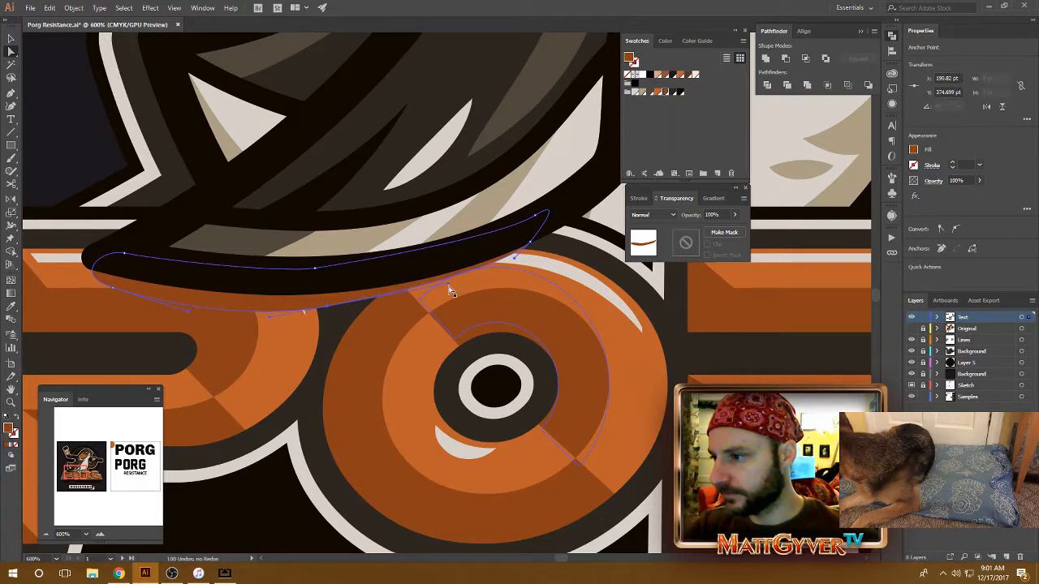
{"action": "key", "text": "ctrl+z"}
{"action": "left_click_drag", "start_coordinate": [486, 289], "coordinate": [484, 280]}
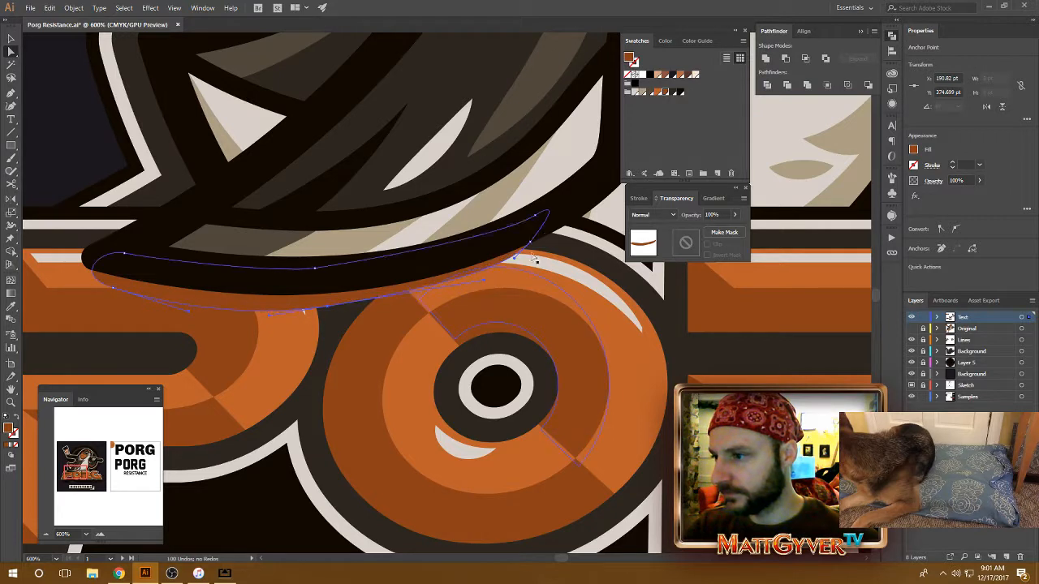
{"action": "mouse_move", "coordinate": [530, 242]}
{"action": "left_mouse_down"}
{"action": "mouse_move", "coordinate": [511, 260]}
{"action": "mouse_move", "coordinate": [519, 242]}
{"action": "left_mouse_up"}
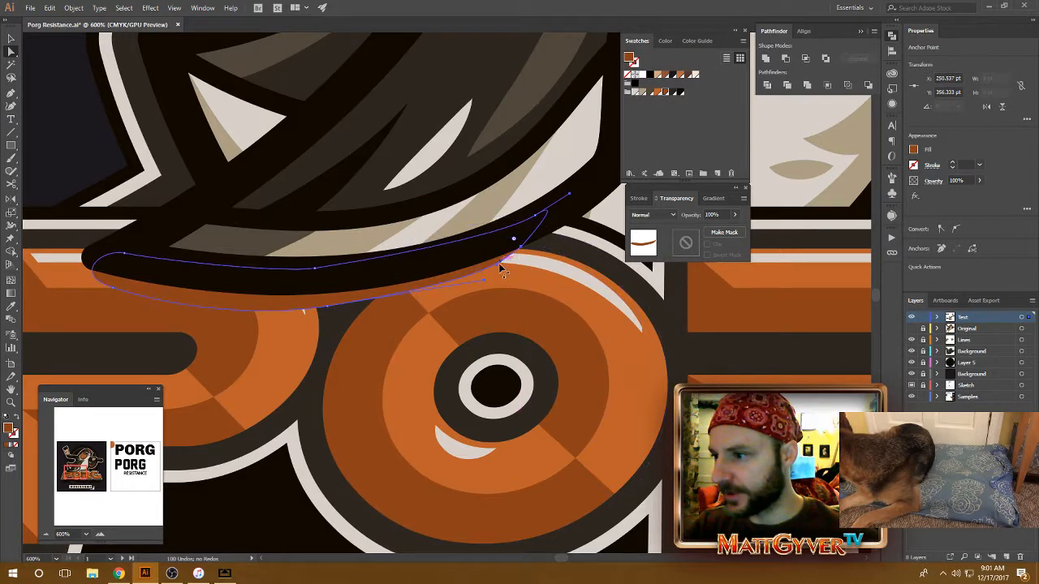
Shift the shadow's lower-edge anchor left between the P and O and shorten its right handle to flatten the curve.
{"action": "left_click_drag", "start_coordinate": [331, 303], "coordinate": [495, 292]}
{"action": "key", "text": "Left"}
{"action": "key", "text": "Left"}
{"action": "key", "text": "Left"}
{"action": "key", "text": "Left"}
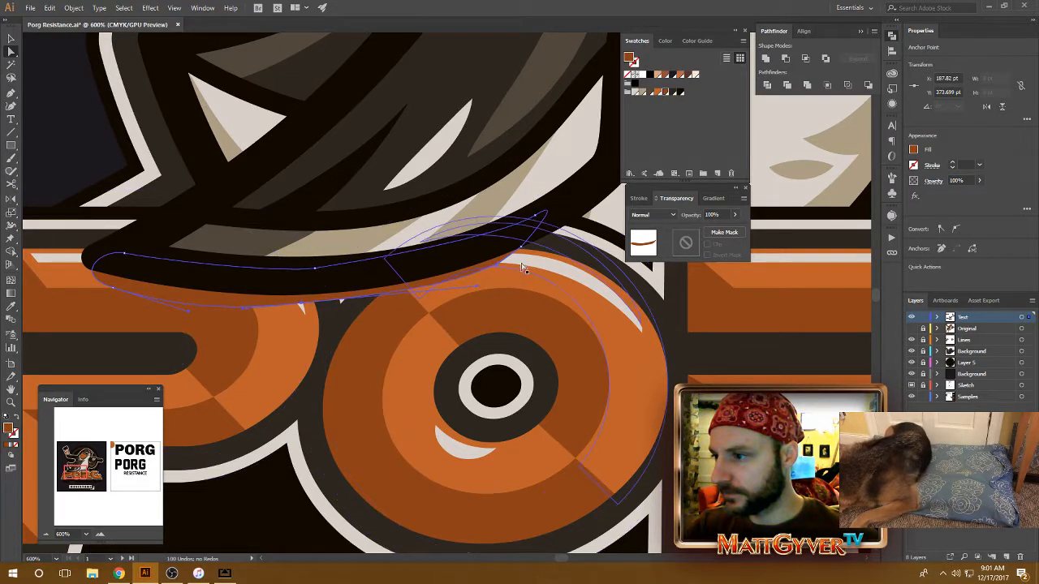
{"action": "left_click_drag", "start_coordinate": [499, 265], "coordinate": [438, 293]}
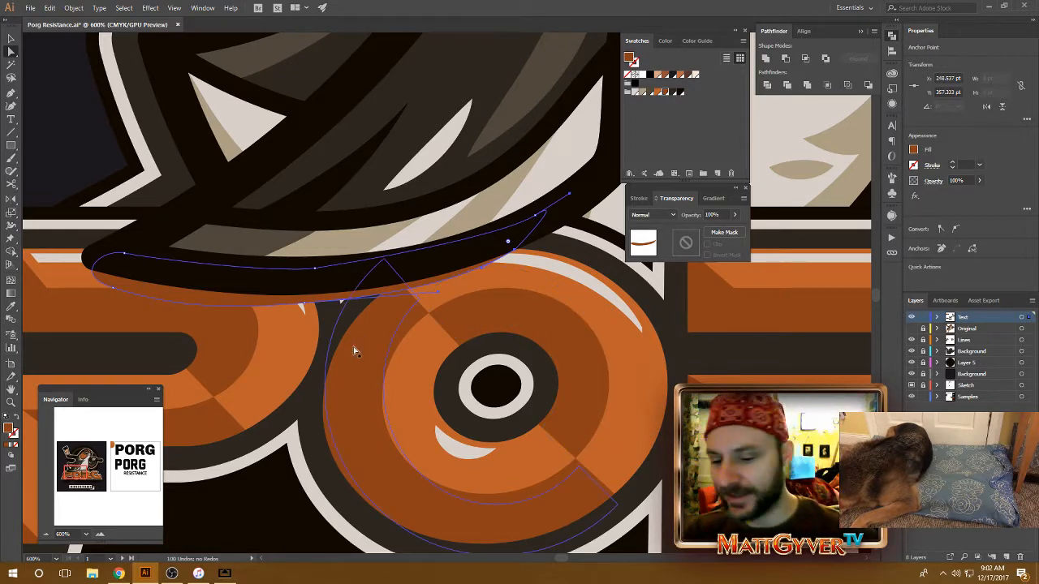
Deselect the shadow and examine the complete porg logo at several zoom levels.
{"action": "key", "text": "ctrl+minus"}
{"action": "key", "text": "ctrl+minus"}
{"action": "key", "text": "ctrl+minus"}
{"action": "key", "text": "ctrl+shift+a"}
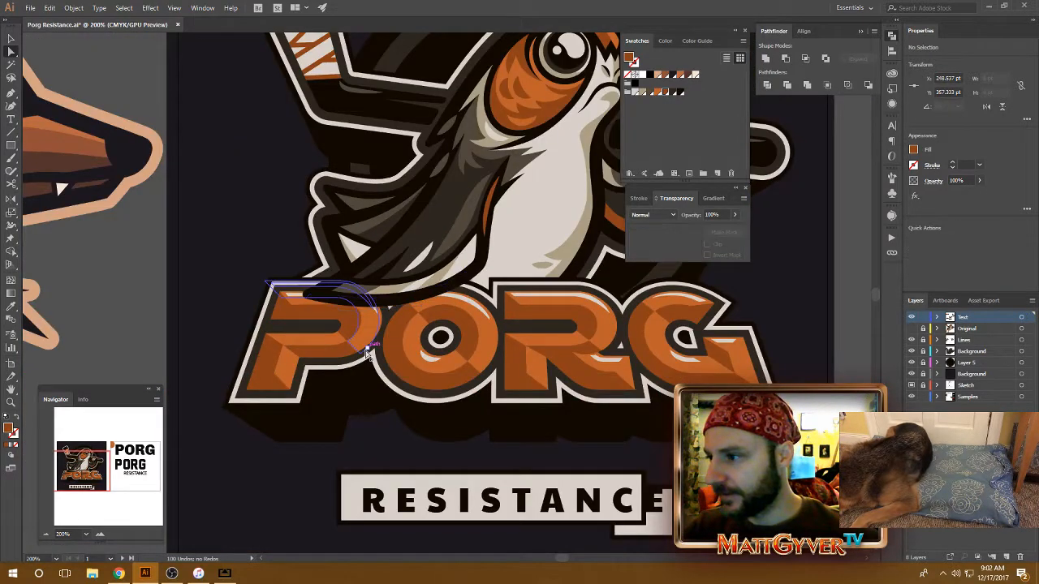
{"action": "left_click_drag", "start_coordinate": [451, 337], "coordinate": [406, 356]}
{"action": "key", "text": "v"}
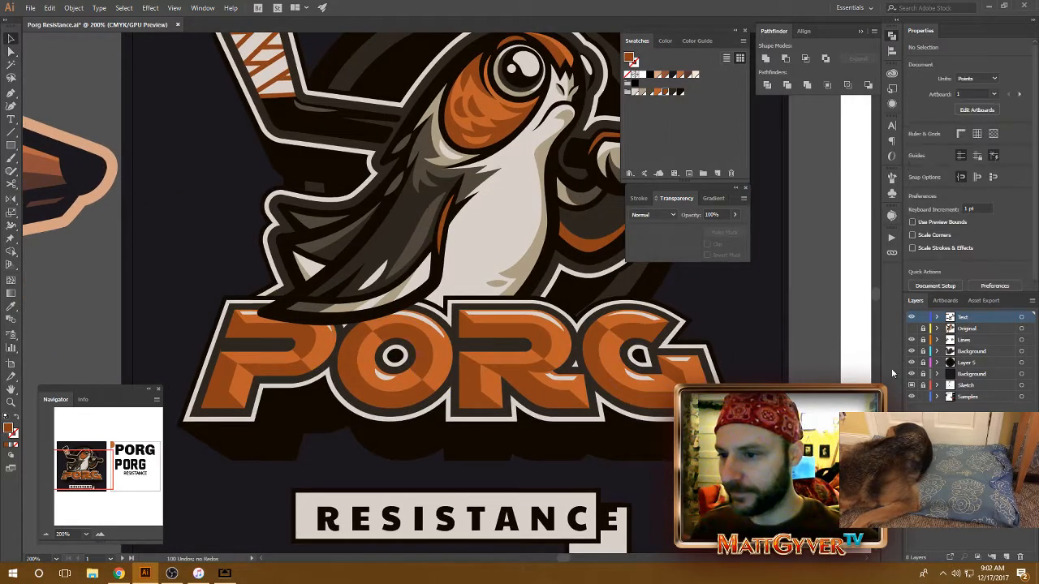
{"action": "key", "text": "ctrl+minus"}
{"action": "key", "text": "ctrl+minus"}
{"action": "key", "text": "ctrl+minus"}
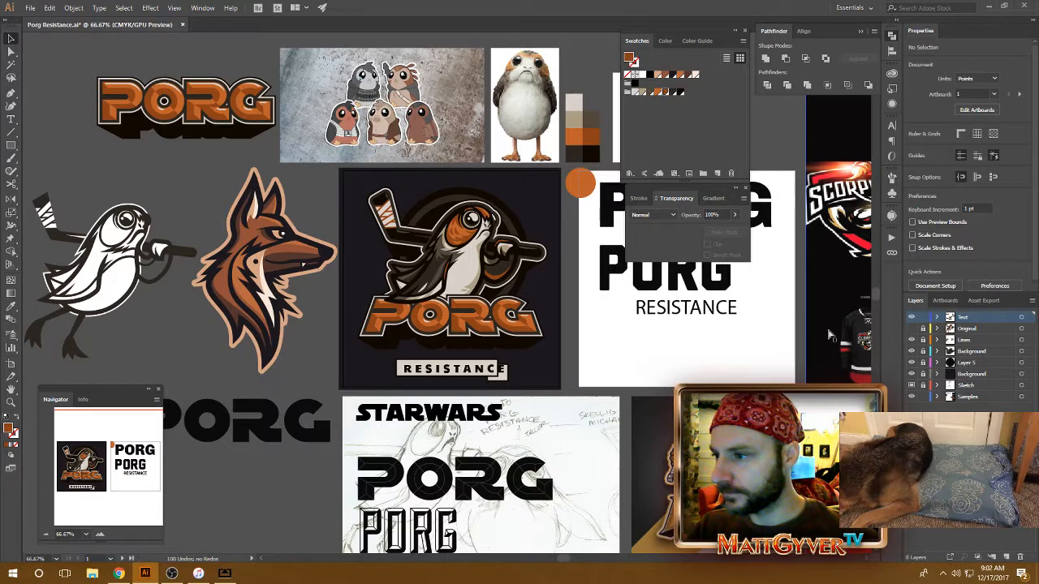
{"action": "key", "text": "ctrl+plus"}
{"action": "key", "text": "ctrl+plus"}
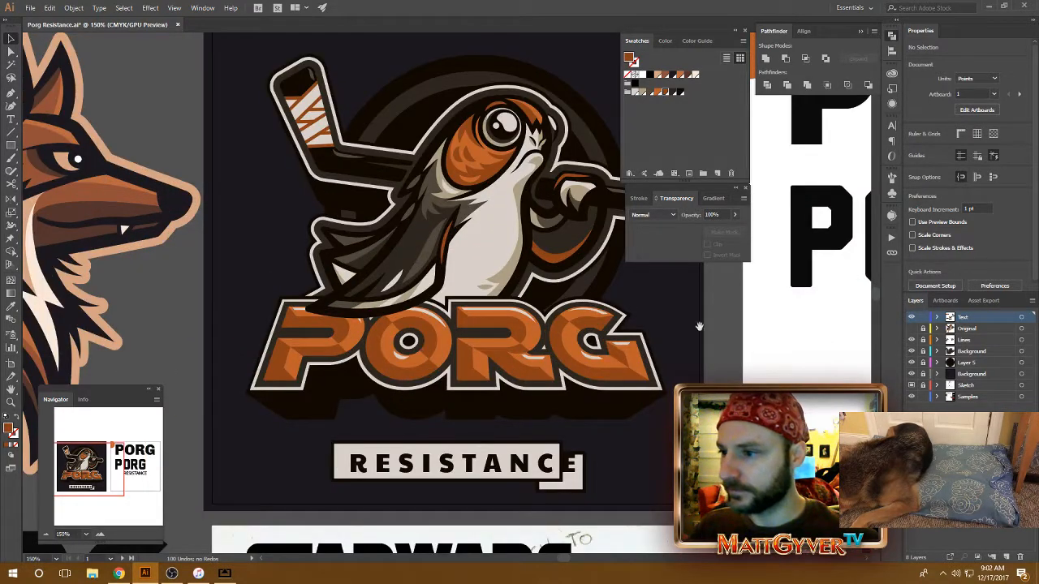
{"action": "left_click_drag", "start_coordinate": [699, 326], "coordinate": [656, 355]}
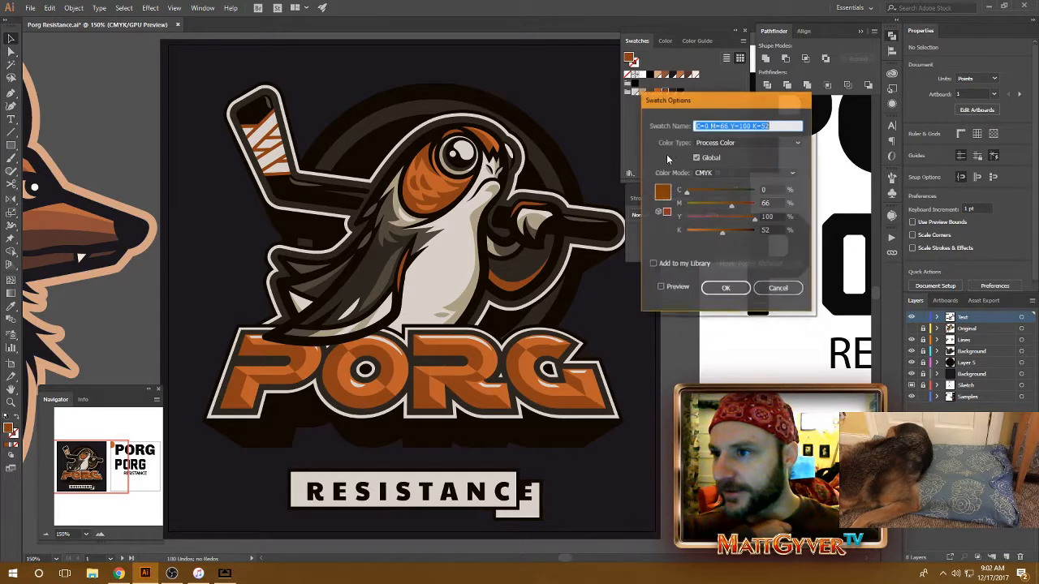
Turn on preview for the dark orange global swatch and darken it by setting black (K) to 68%.
{"action": "left_click_drag", "start_coordinate": [733, 107], "coordinate": [715, 71]}
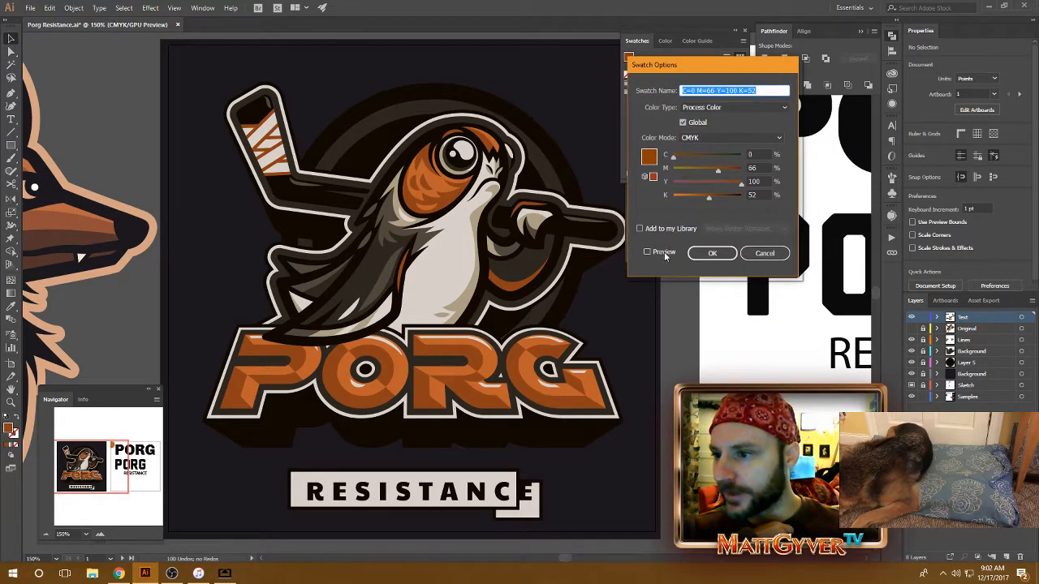
{"action": "left_click", "coordinate": [664, 254]}
{"action": "left_click_drag", "start_coordinate": [709, 198], "coordinate": [718, 199]}
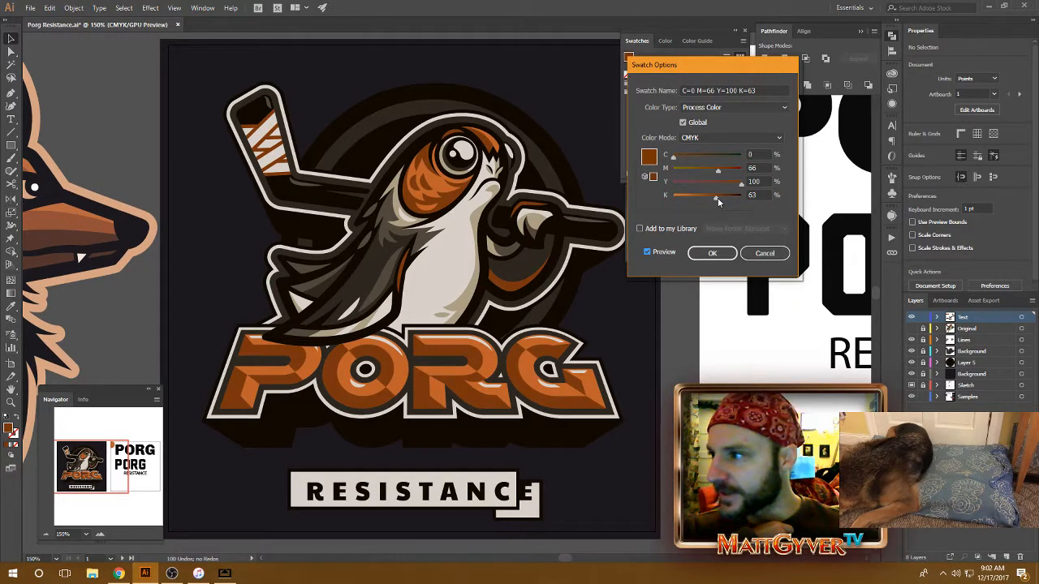
{"action": "left_click_drag", "start_coordinate": [718, 202], "coordinate": [715, 198]}
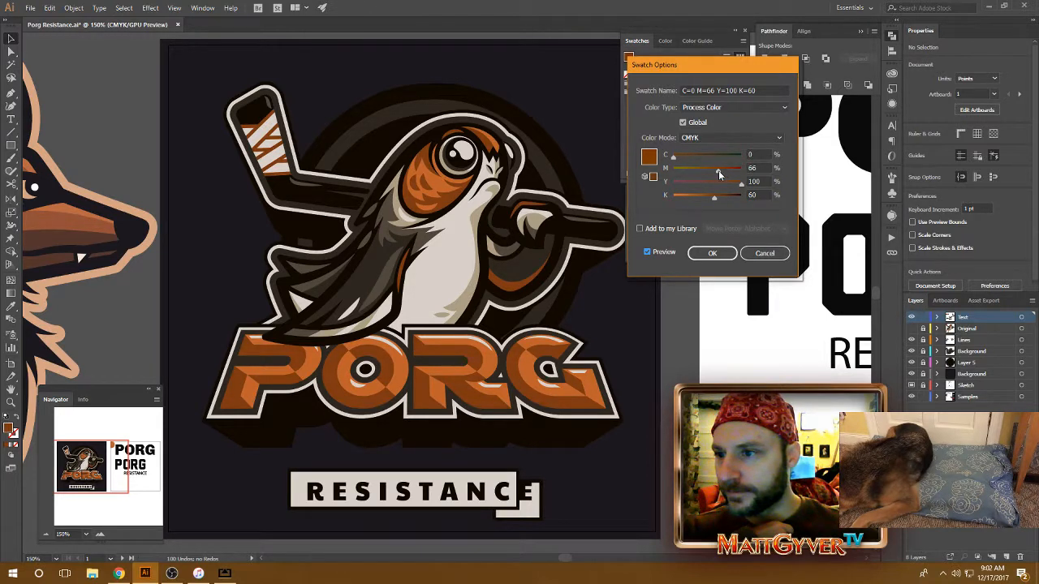
{"action": "left_click", "coordinate": [767, 195]}
{"action": "key", "text": "shift+Up"}
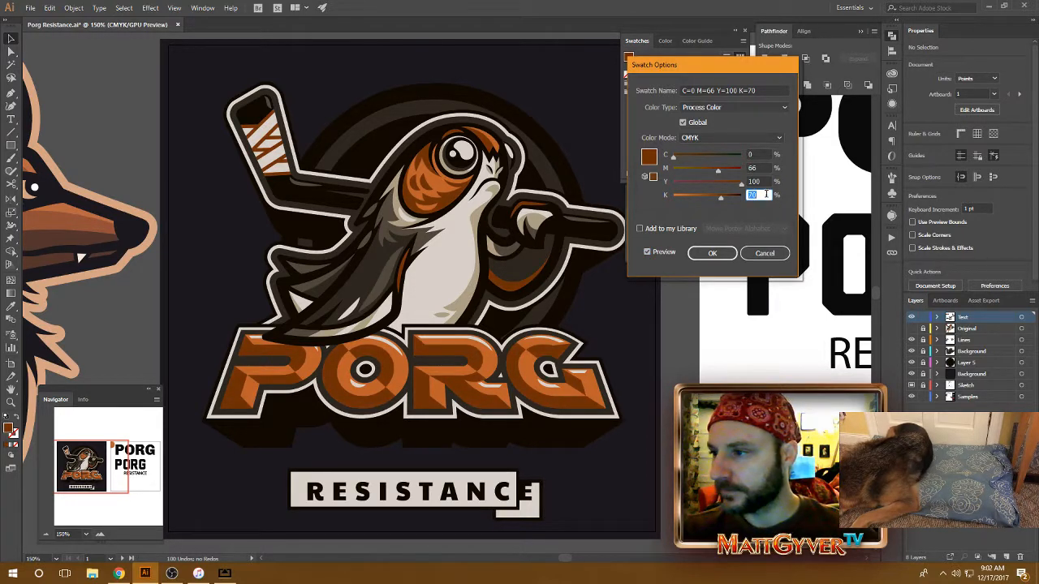
{"action": "key", "text": "shift+Down"}
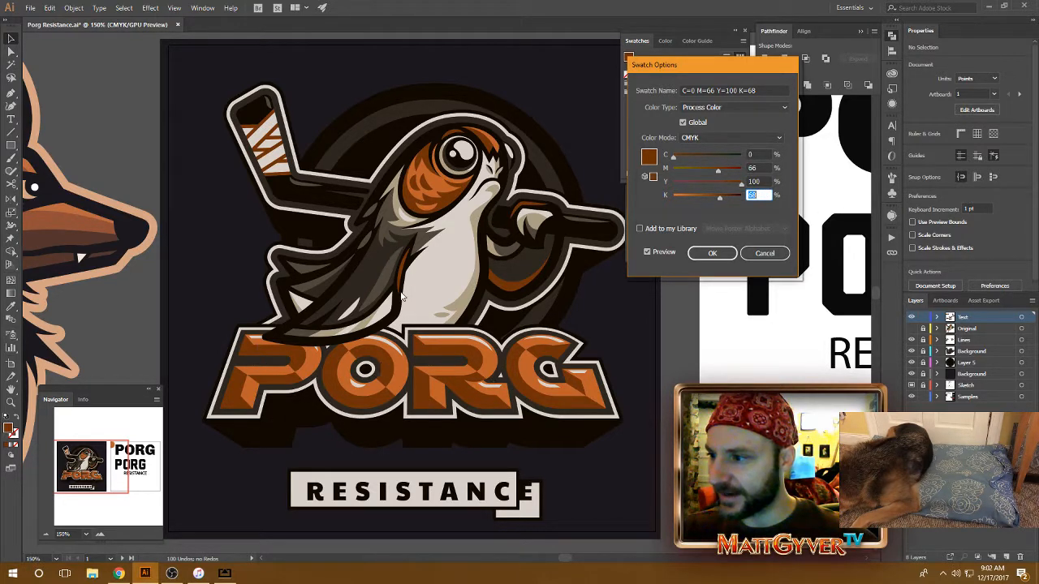
Try magenta at 70% on the dark orange swatch, restore it to 66%, and apply the swatch changes.
{"action": "left_click", "coordinate": [766, 167]}
{"action": "key", "text": "shift+Up"}
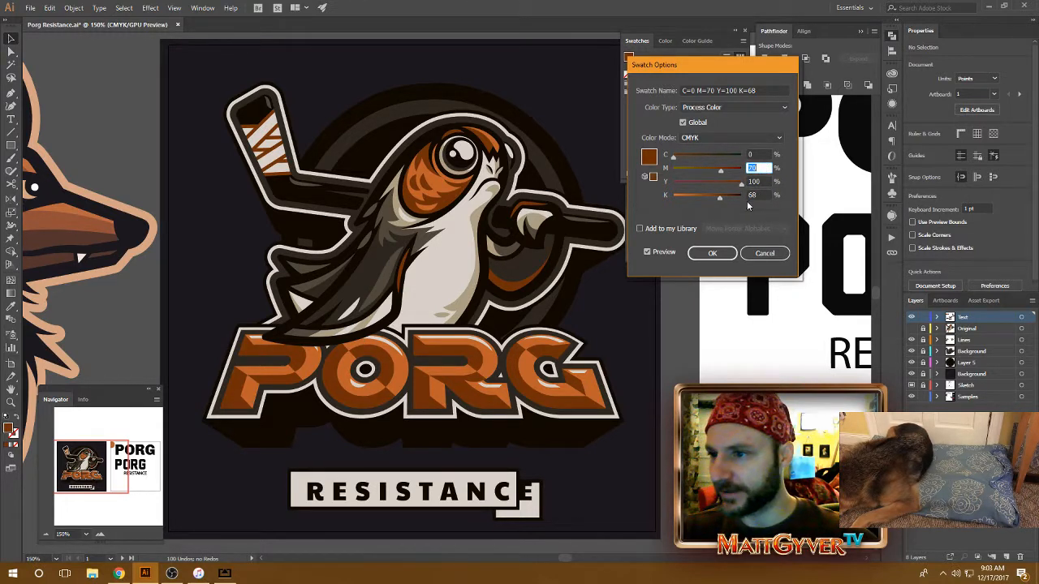
{"action": "left_click", "coordinate": [762, 195]}
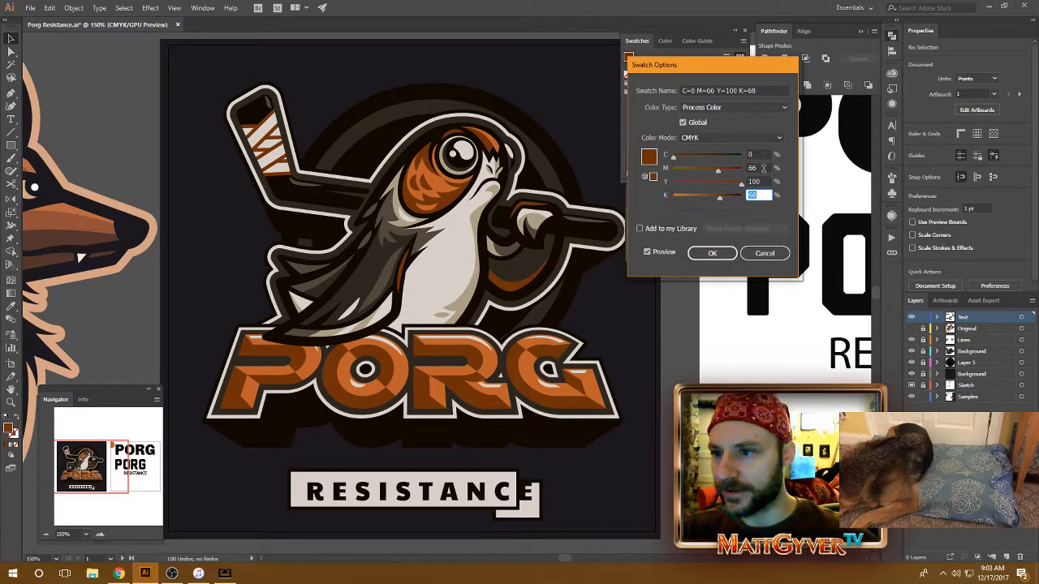
{"action": "left_click", "coordinate": [712, 252]}
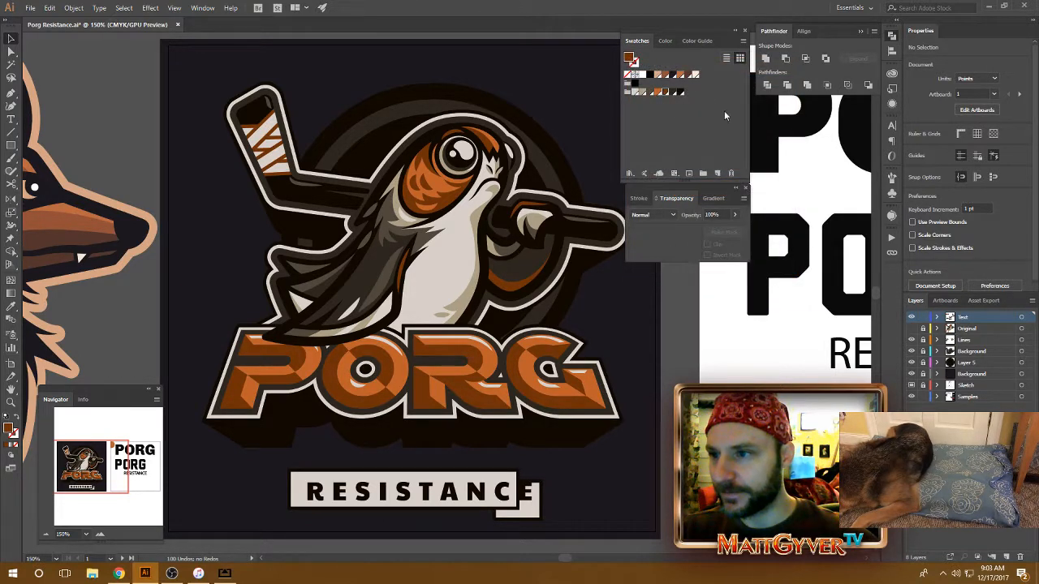
Edit the bright orange global swatch with preview on and try magenta at 68% and 59%.
{"action": "double_click", "coordinate": [658, 95]}
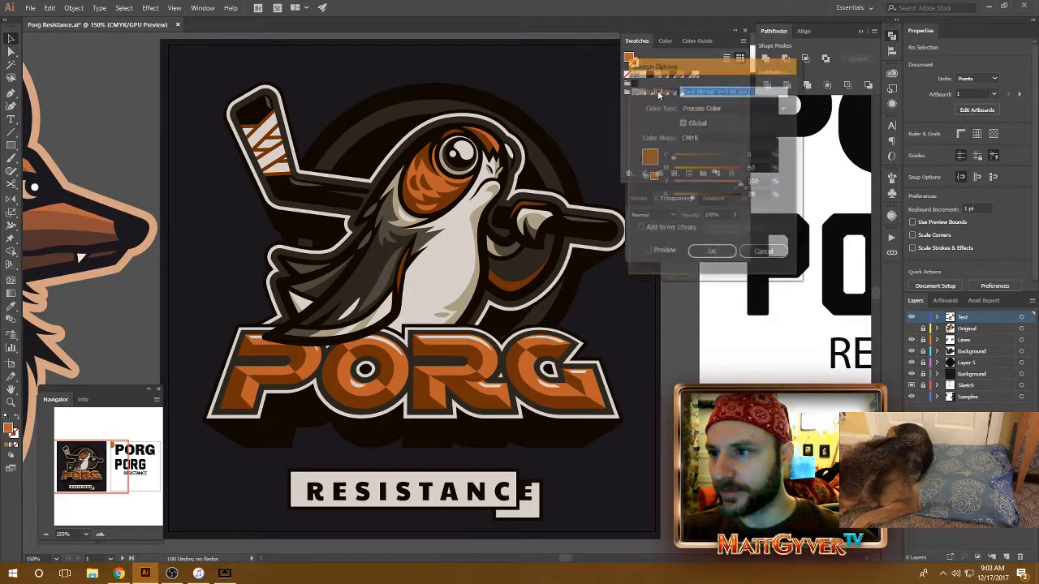
{"action": "left_click", "coordinate": [763, 169]}
{"action": "key", "text": "shift+Up"}
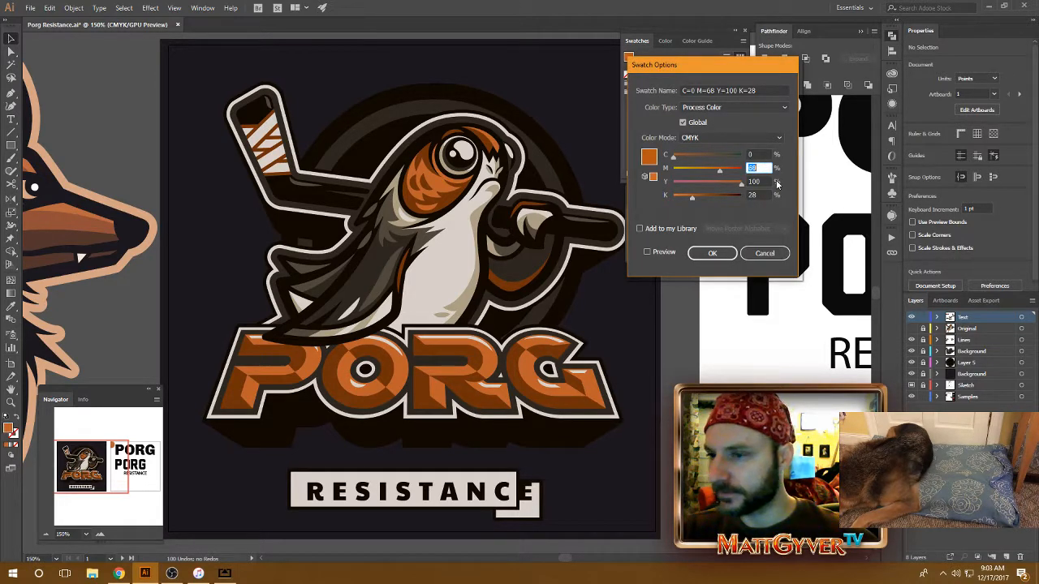
{"action": "left_click", "coordinate": [660, 253]}
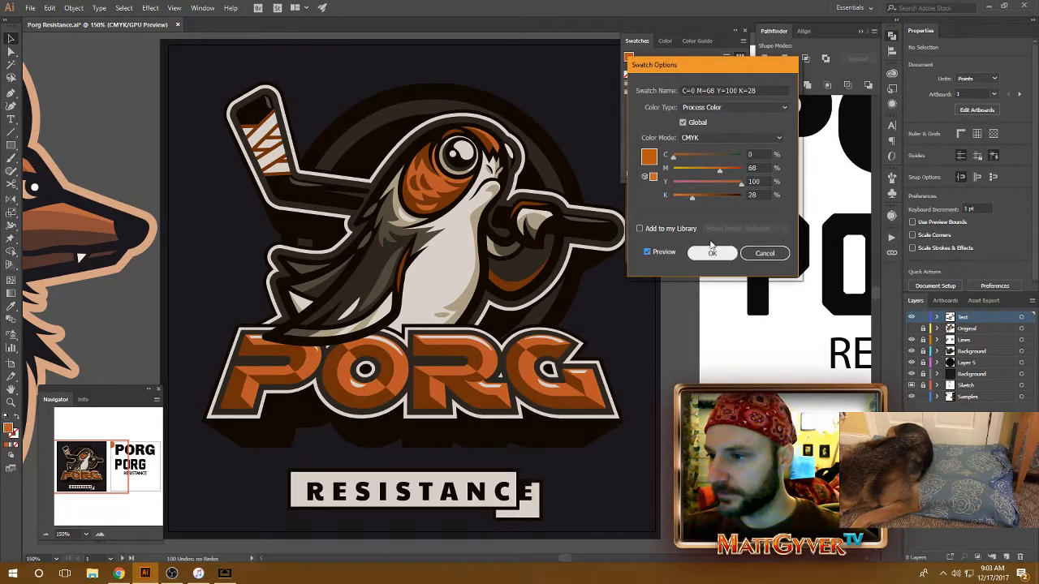
{"action": "left_click", "coordinate": [765, 168]}
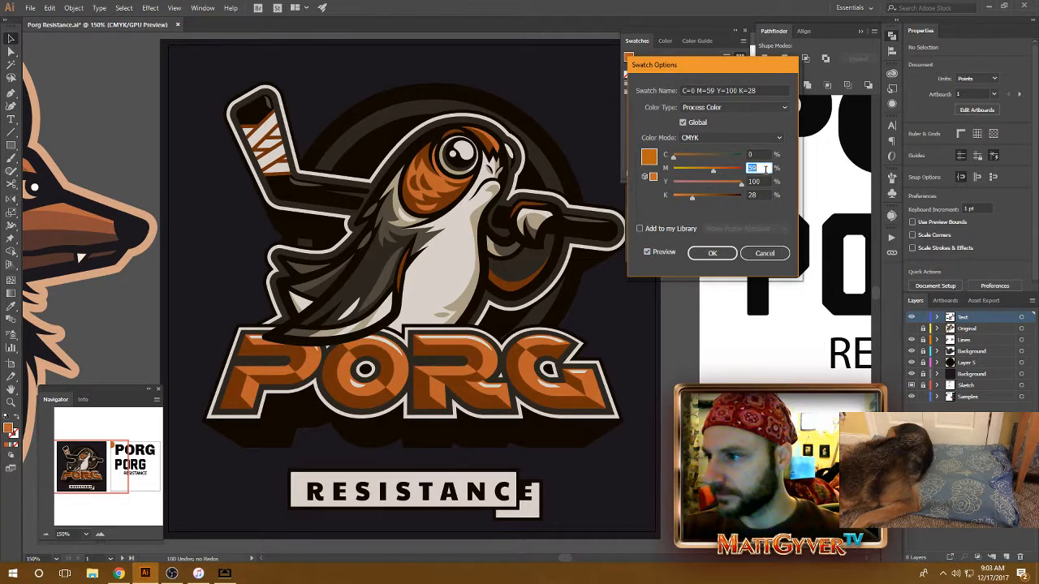
Restore the bright orange swatch's magenta to 60%, set its black (K) to 18%, and apply the swatch changes.
{"action": "left_click", "coordinate": [761, 195]}
{"action": "key", "text": "Up"}
{"action": "key", "text": "Up"}
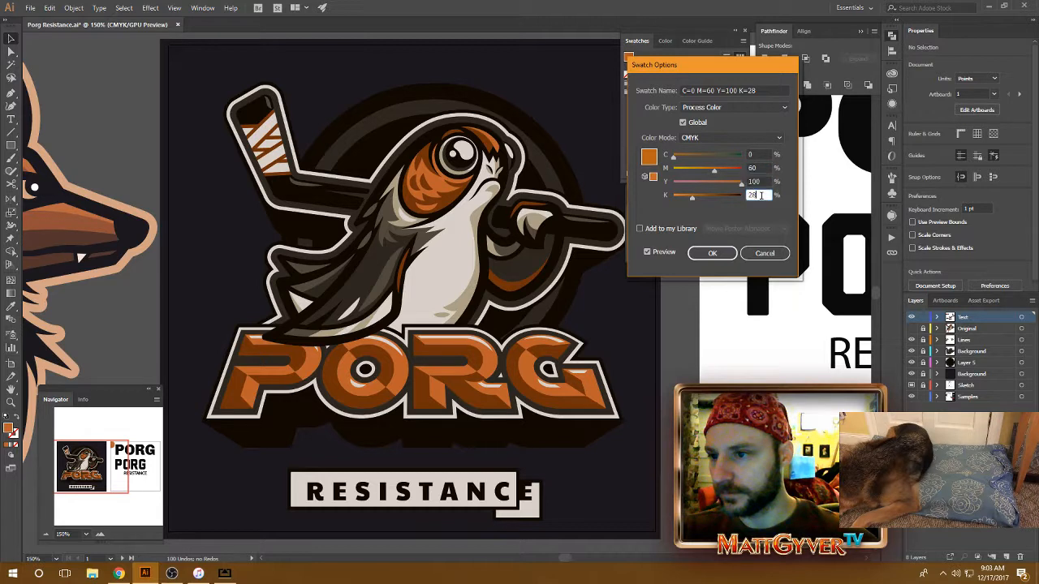
{"action": "key", "text": "shift+Up"}
{"action": "key", "text": "shift+Down"}
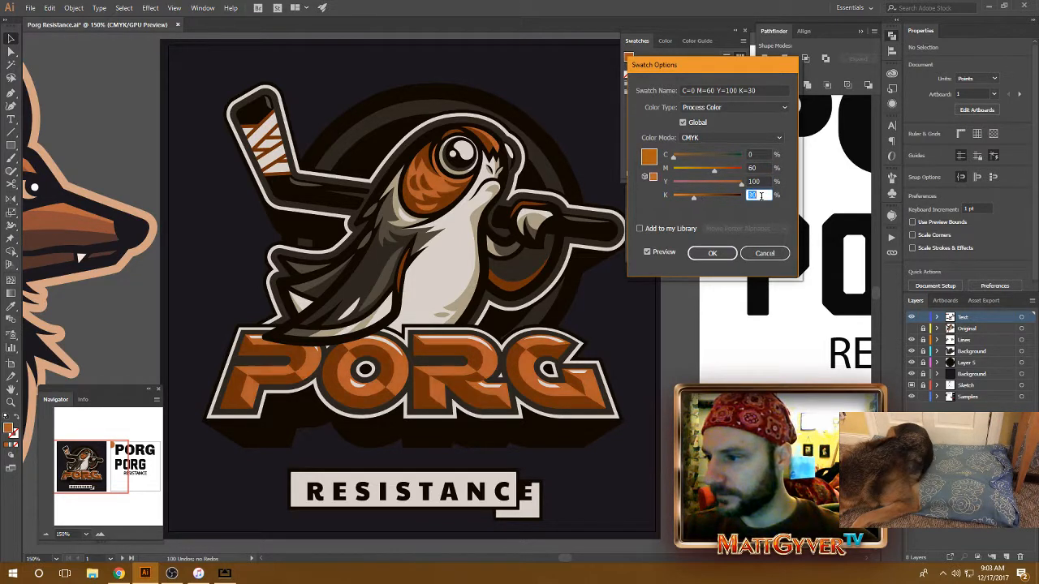
{"action": "key", "text": "shift+Down"}
{"action": "key", "text": "shift+Down"}
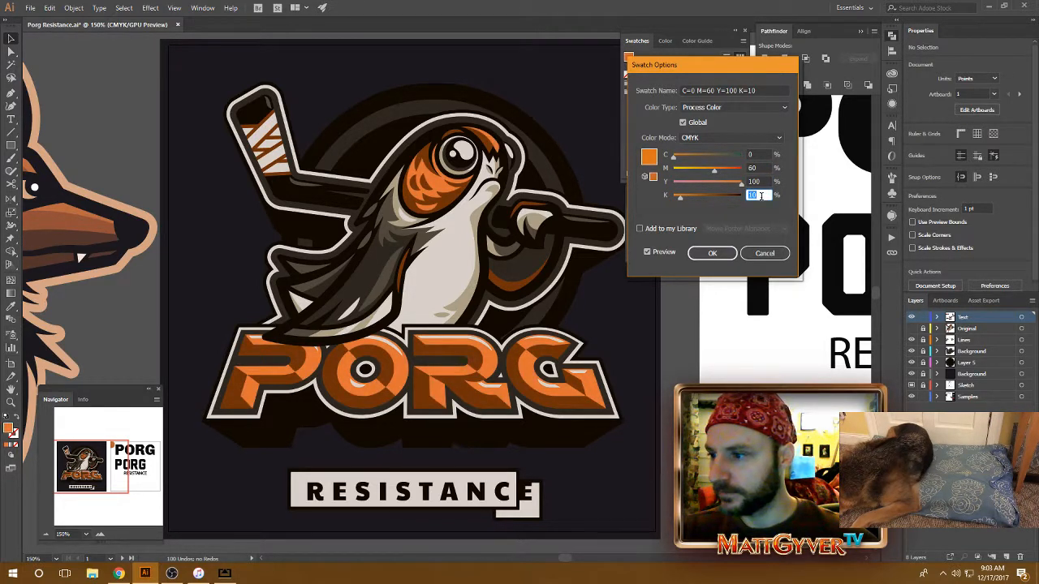
{"action": "key", "text": "shift+Up"}
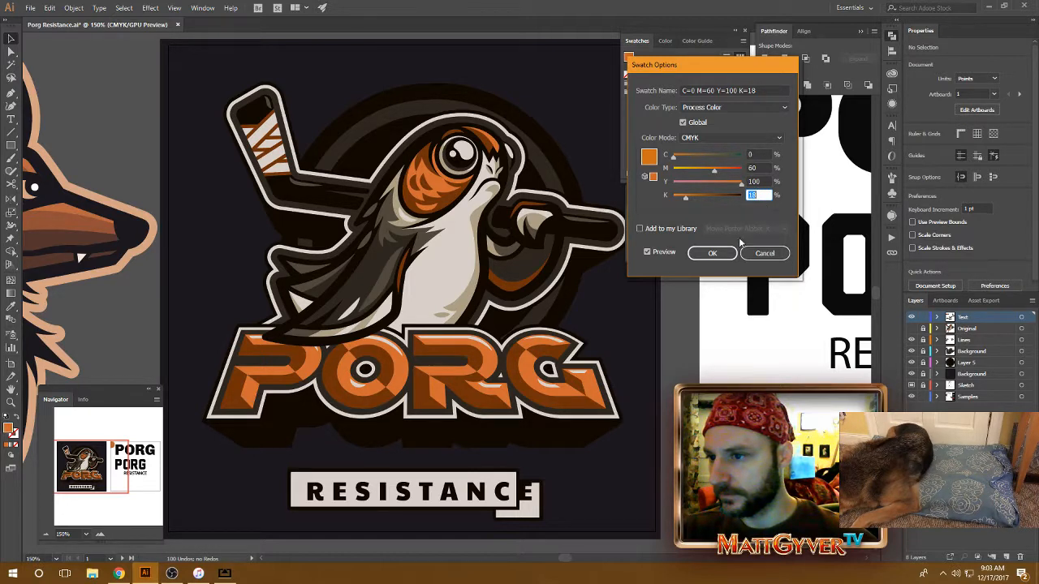
{"action": "left_click", "coordinate": [712, 253]}
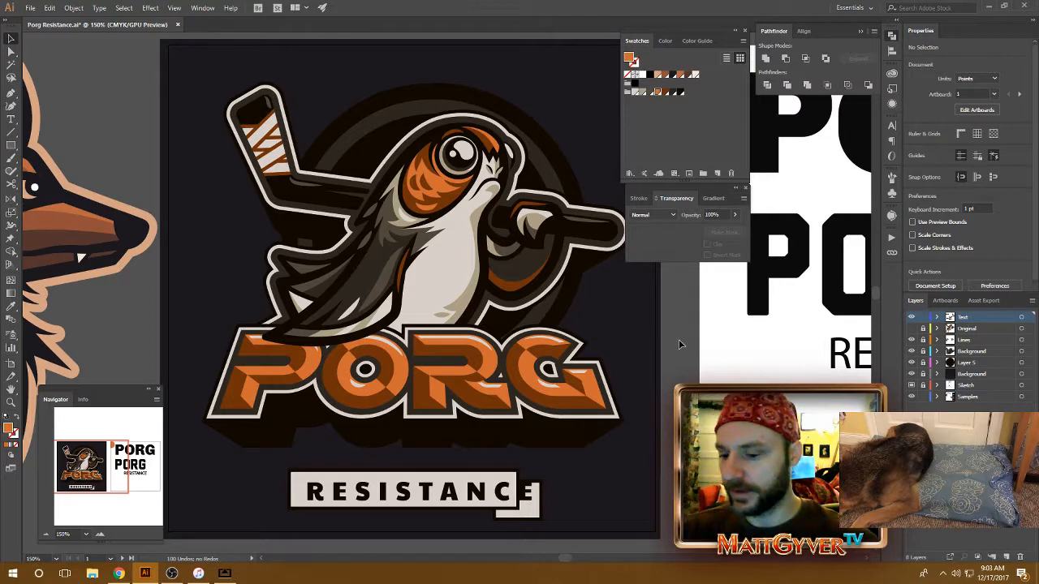
Examine the recoloured logo against the reference artwork and up close, including the RESISTANCE banner.
{"action": "key", "text": "ctrl+minus"}
{"action": "key", "text": "ctrl+minus"}
{"action": "key", "text": "ctrl+minus"}
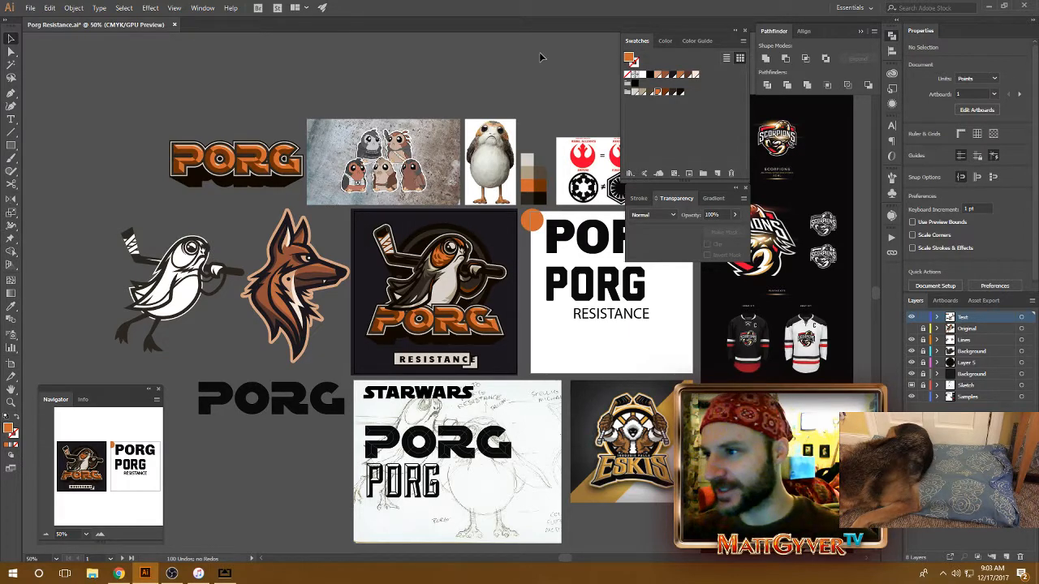
{"action": "key", "text": "ctrl+plus"}
{"action": "key", "text": "ctrl+plus"}
{"action": "key", "text": "ctrl+plus"}
{"action": "left_click_drag", "start_coordinate": [572, 432], "coordinate": [552, 377]}
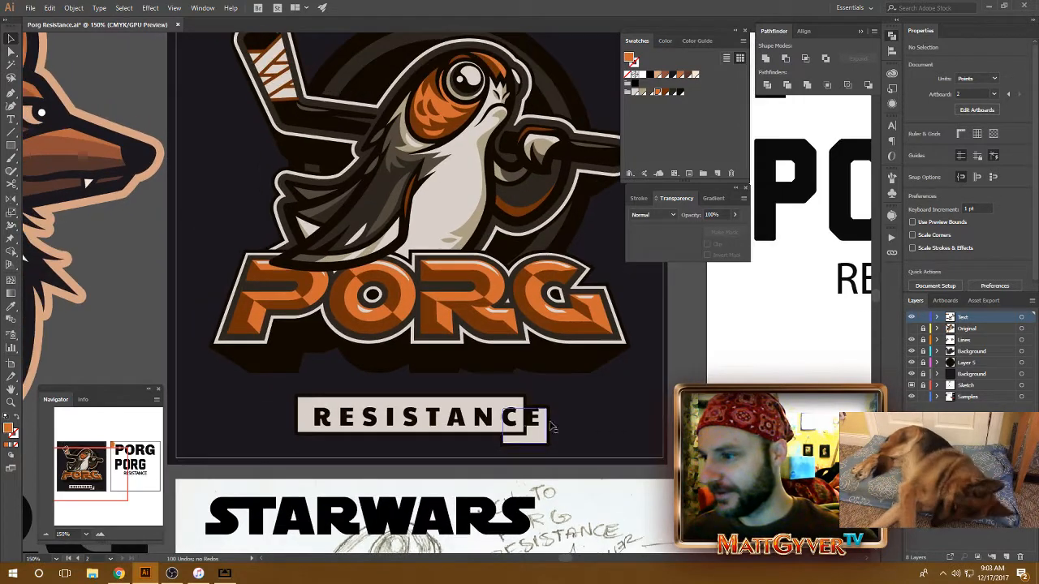
{"action": "scroll", "coordinate": [524, 196], "scroll_direction": "up", "scroll_amount": 2}
{"action": "scroll", "coordinate": [524, 196], "scroll_direction": "right", "scroll_amount": 2}
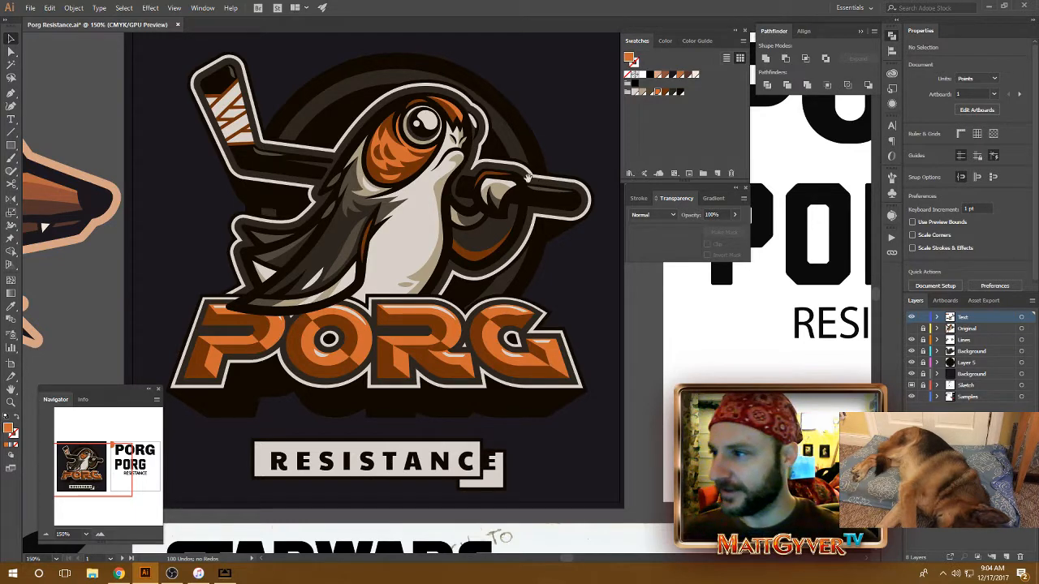
{"action": "scroll", "coordinate": [369, 142], "scroll_direction": "up", "scroll_amount": 3}
{"action": "scroll", "coordinate": [369, 142], "scroll_direction": "left", "scroll_amount": 1}
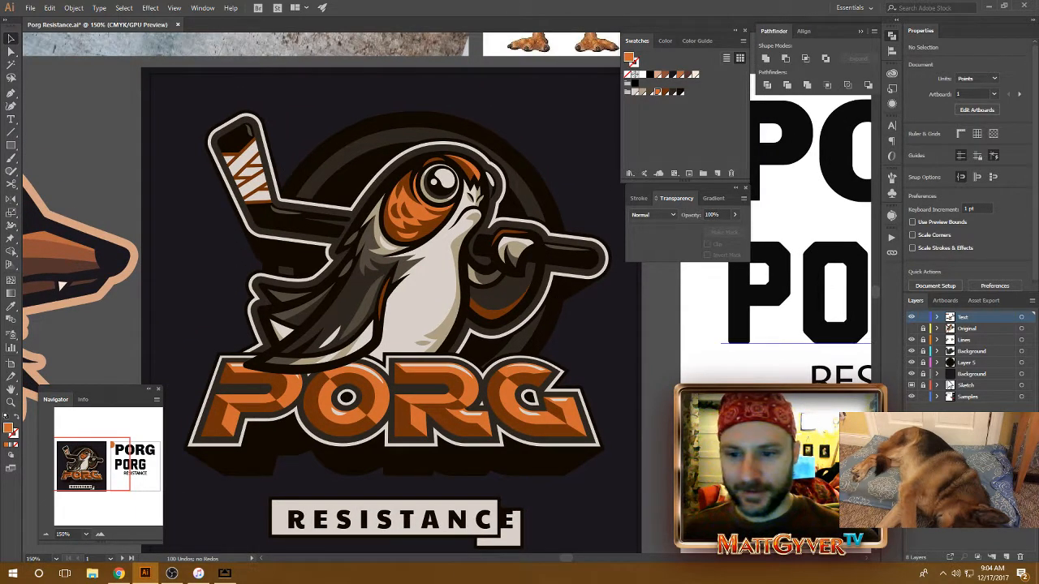
Scale the background circle behind the porg down from its centre to about 341.6 pt in diameter and deselect it.
{"action": "left_click", "coordinate": [363, 144]}
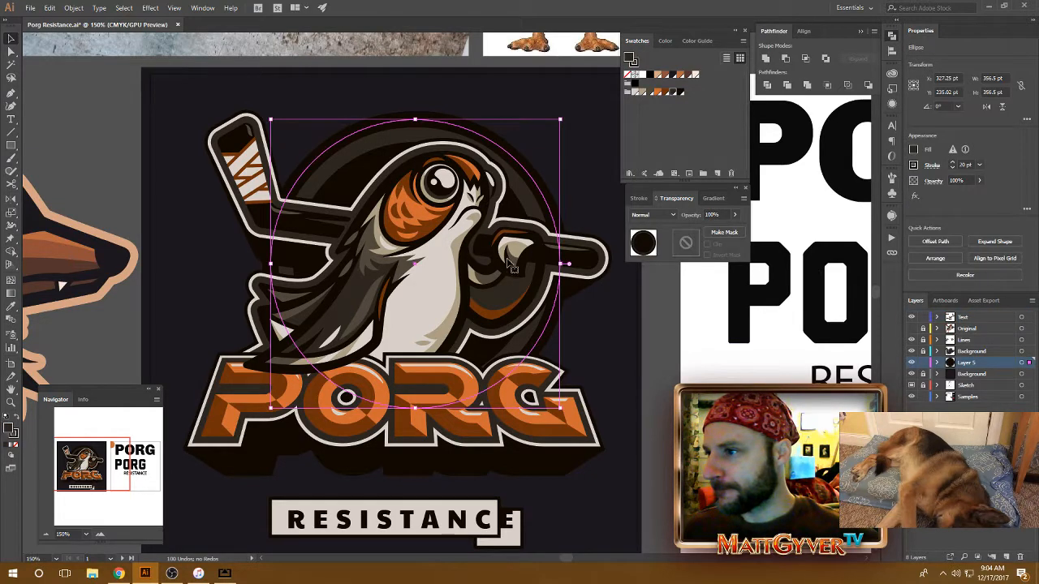
{"action": "mouse_move", "coordinate": [561, 121]}
{"action": "left_mouse_down"}
{"action": "mouse_move", "coordinate": [578, 119]}
{"action": "mouse_move", "coordinate": [550, 129]}
{"action": "mouse_move", "coordinate": [583, 110]}
{"action": "mouse_move", "coordinate": [556, 122]}
{"action": "left_mouse_up"}
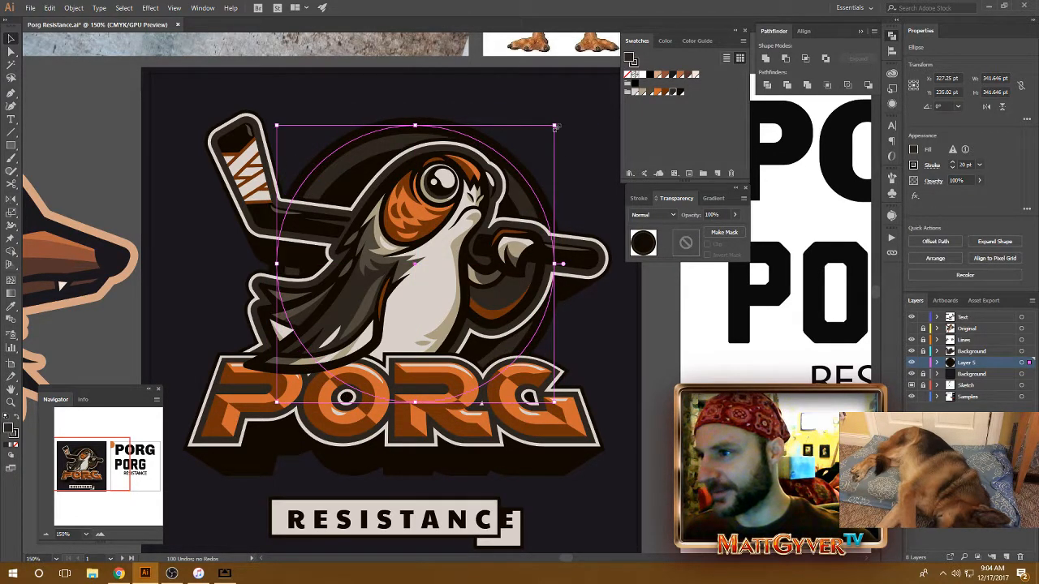
{"action": "left_click", "coordinate": [598, 126]}
{"action": "left_click_drag", "start_coordinate": [571, 197], "coordinate": [534, 155]}
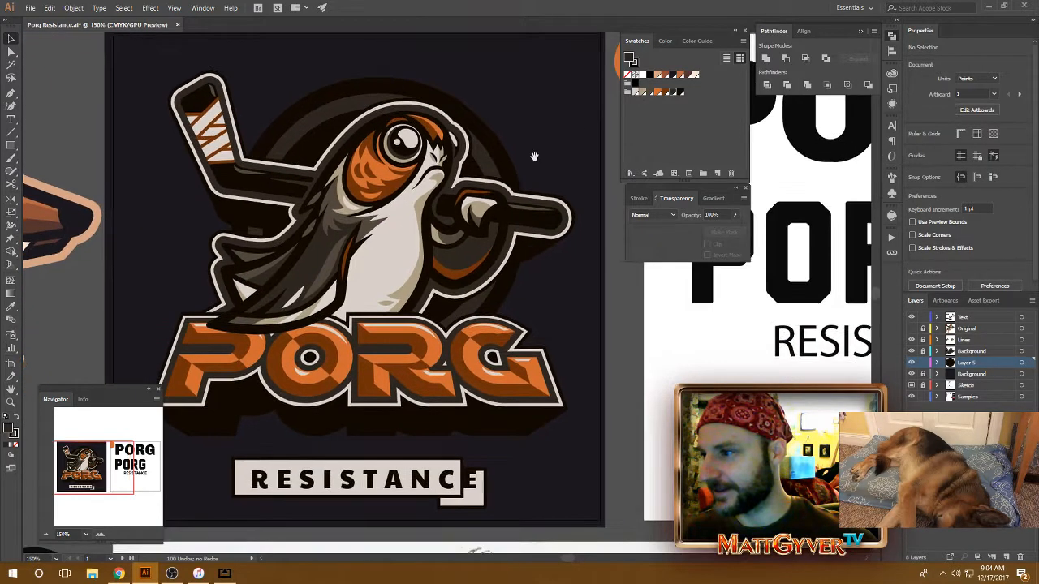
Nudge the background circle down to a Y position of 238.02 pt and deselect it.
{"action": "left_click", "coordinate": [495, 174]}
{"action": "key", "text": "Down"}
{"action": "key", "text": "Down"}
{"action": "key", "text": "Down"}
{"action": "key", "text": "Down"}
{"action": "key", "text": "Down"}
{"action": "key", "text": "Down"}
{"action": "key", "text": "Down"}
{"action": "key", "text": "Down"}
{"action": "key", "text": "Down"}
{"action": "key", "text": "Down"}
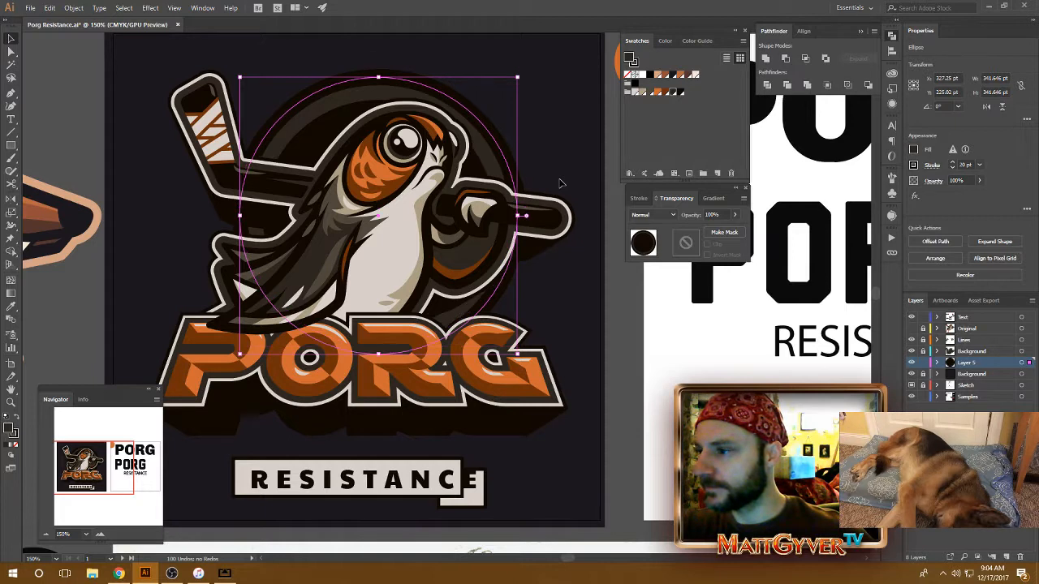
{"action": "left_click", "coordinate": [591, 110]}
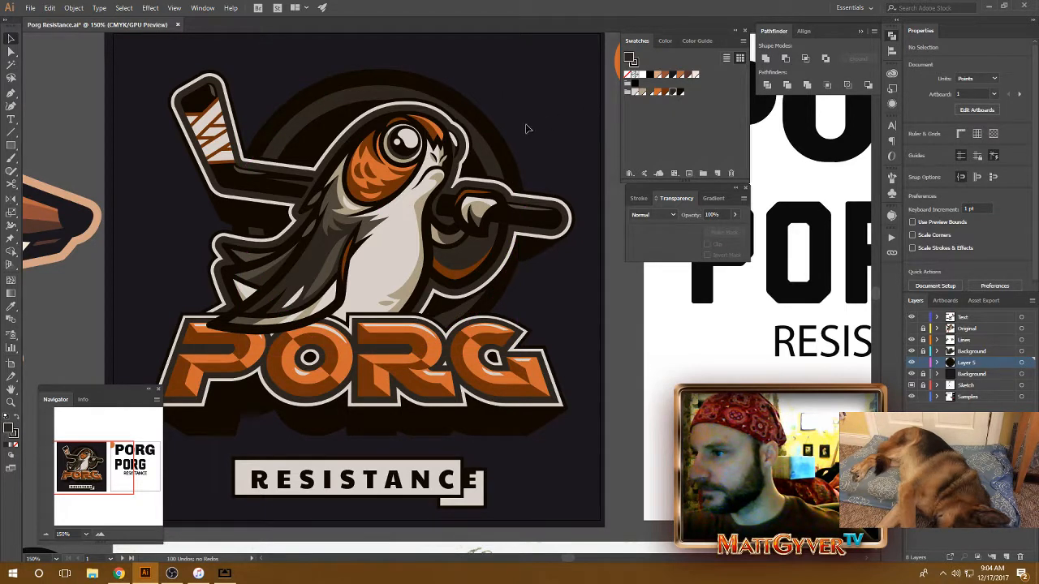
{"action": "left_click", "coordinate": [494, 141]}
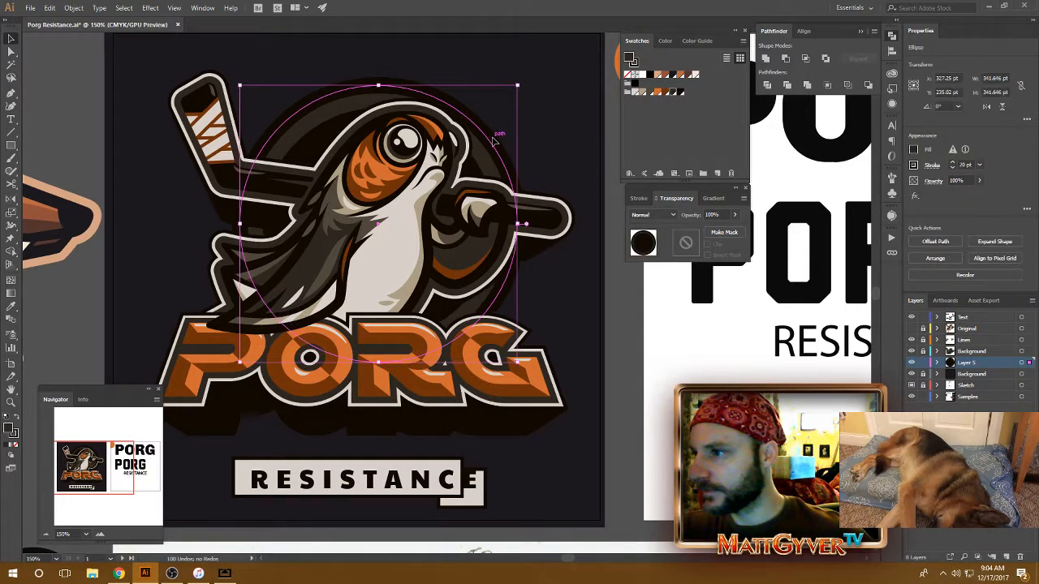
{"action": "left_click", "coordinate": [566, 115]}
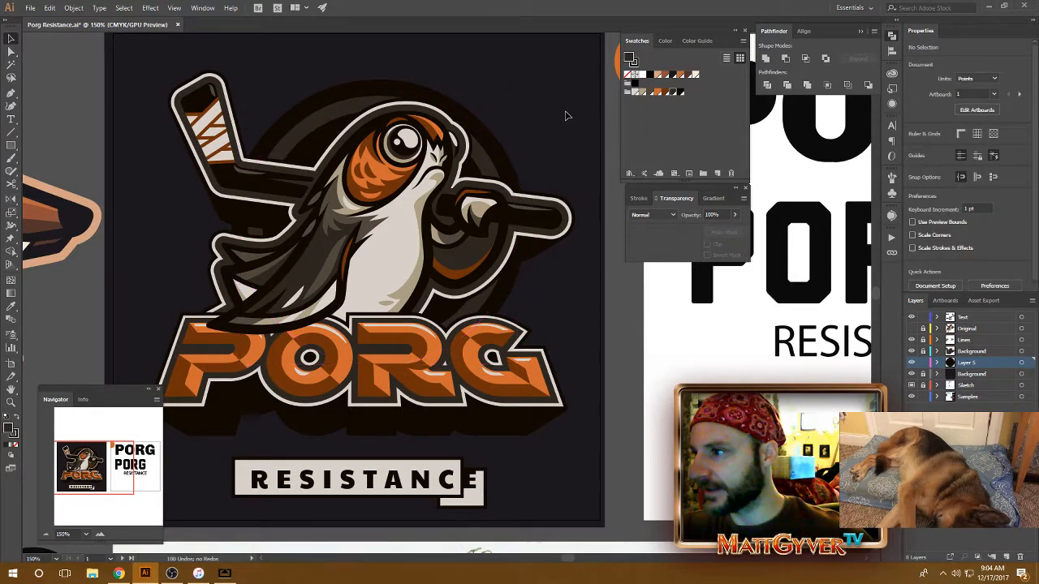
Compare the logo at a smaller scale, and enlarge the background circle from its centre to about 363.4 pt in diameter.
{"action": "key", "text": "ctrl+minus"}
{"action": "key", "text": "ctrl+minus"}
{"action": "key", "text": "ctrl+minus"}
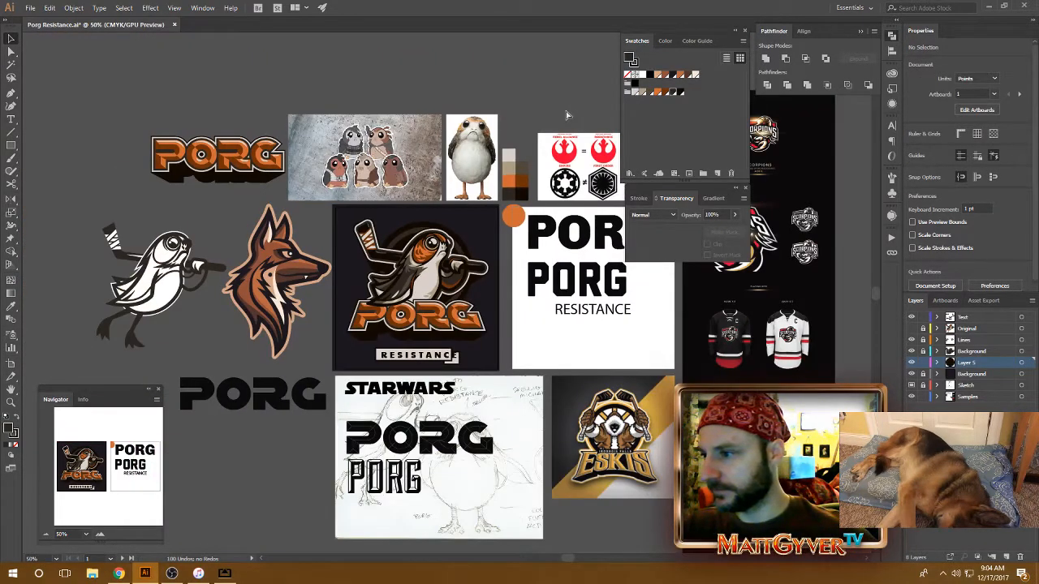
{"action": "key", "text": "ctrl+plus"}
{"action": "key", "text": "ctrl+plus"}
{"action": "key", "text": "ctrl+plus"}
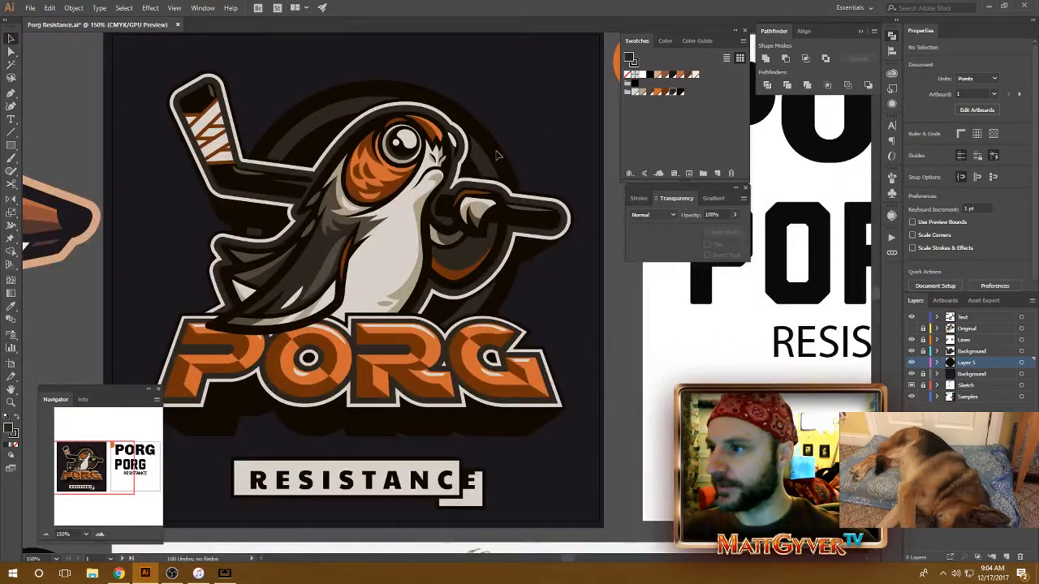
{"action": "left_click", "coordinate": [489, 165]}
{"action": "scroll", "coordinate": [520, 162], "scroll_direction": "up", "scroll_amount": 2}
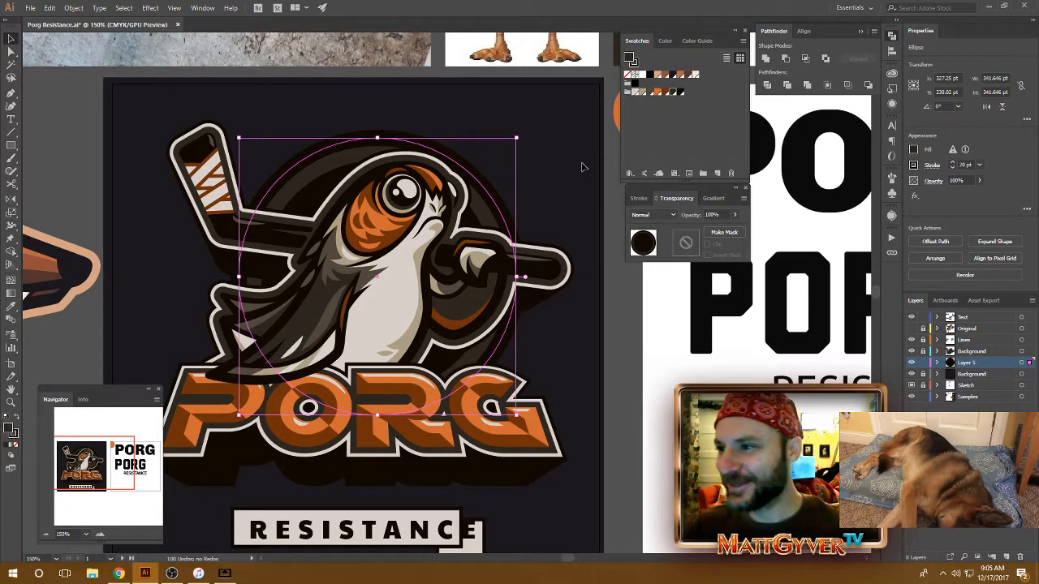
{"action": "left_click_drag", "start_coordinate": [516, 138], "coordinate": [524, 128]}
{"action": "left_click", "coordinate": [636, 349]}
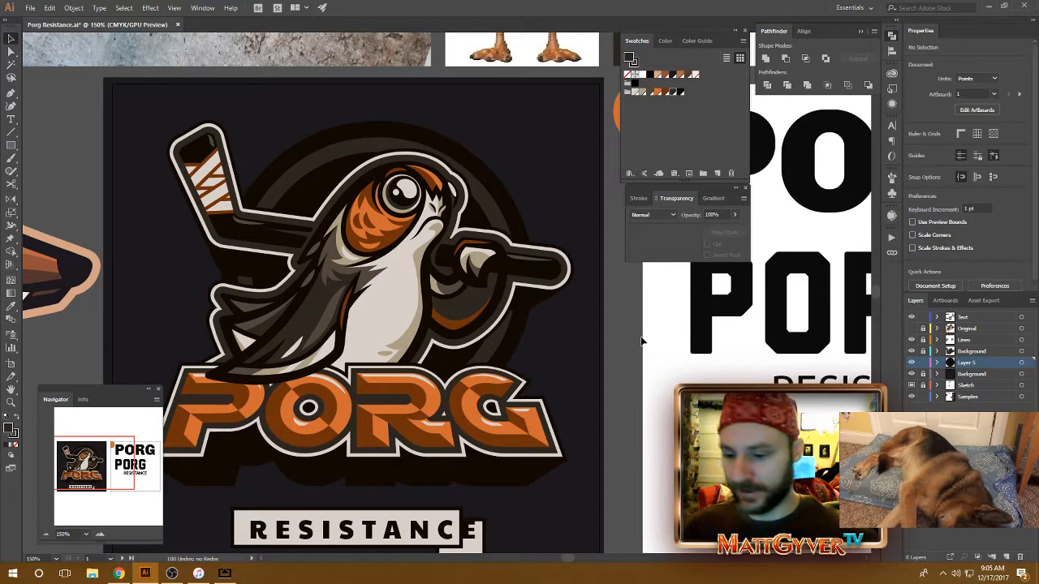
Enlarge the background circle from its centre to about 412.6 pt in diameter while viewing the whole logo, and deselect it.
{"action": "key", "text": "ctrl+minus"}
{"action": "key", "text": "ctrl+minus"}
{"action": "key", "text": "ctrl+minus"}
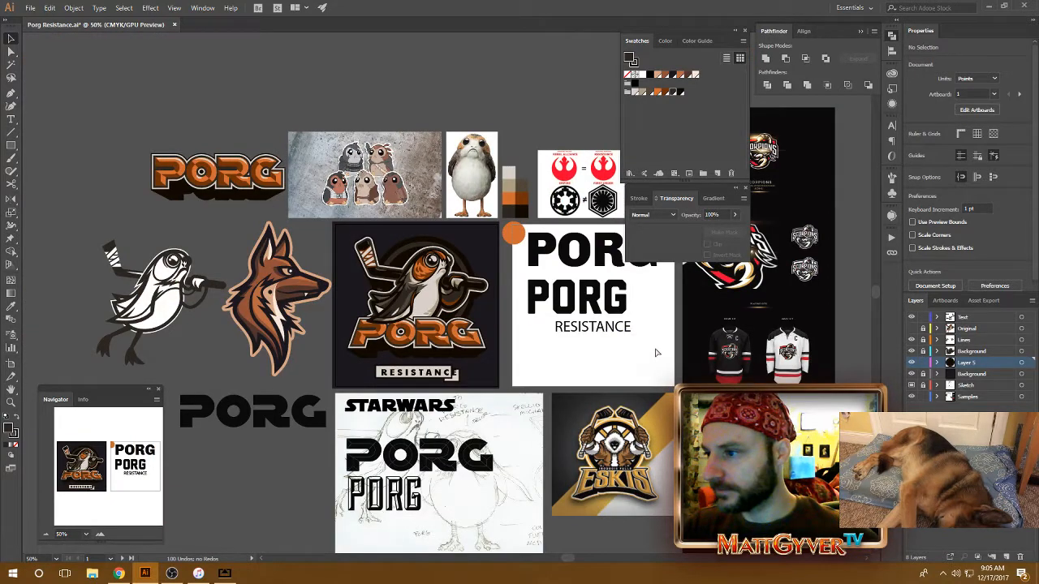
{"action": "key", "text": "ctrl+plus"}
{"action": "left_click", "coordinate": [477, 240]}
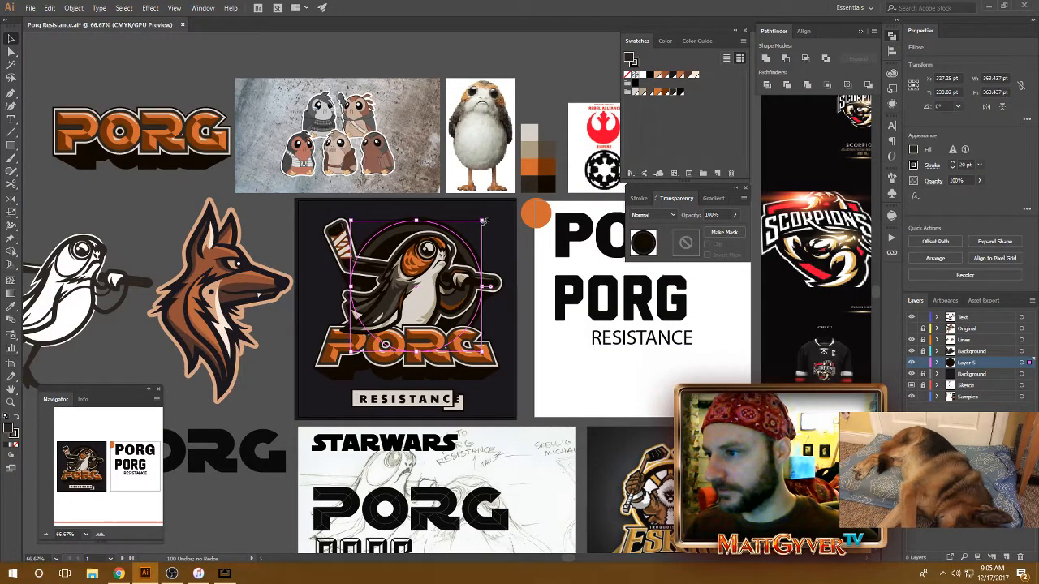
{"action": "left_click", "coordinate": [559, 362]}
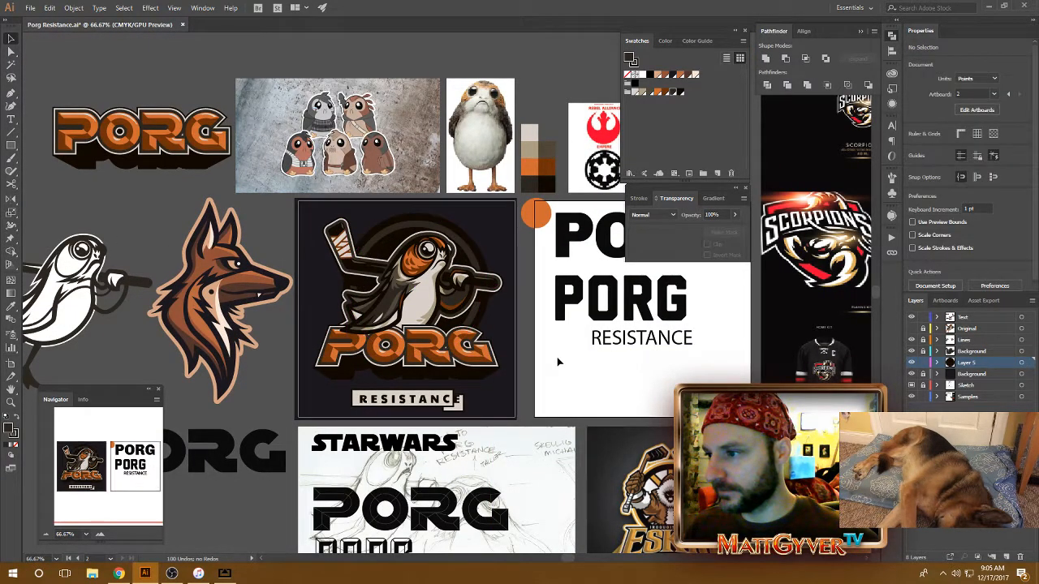
{"action": "left_click", "coordinate": [479, 237]}
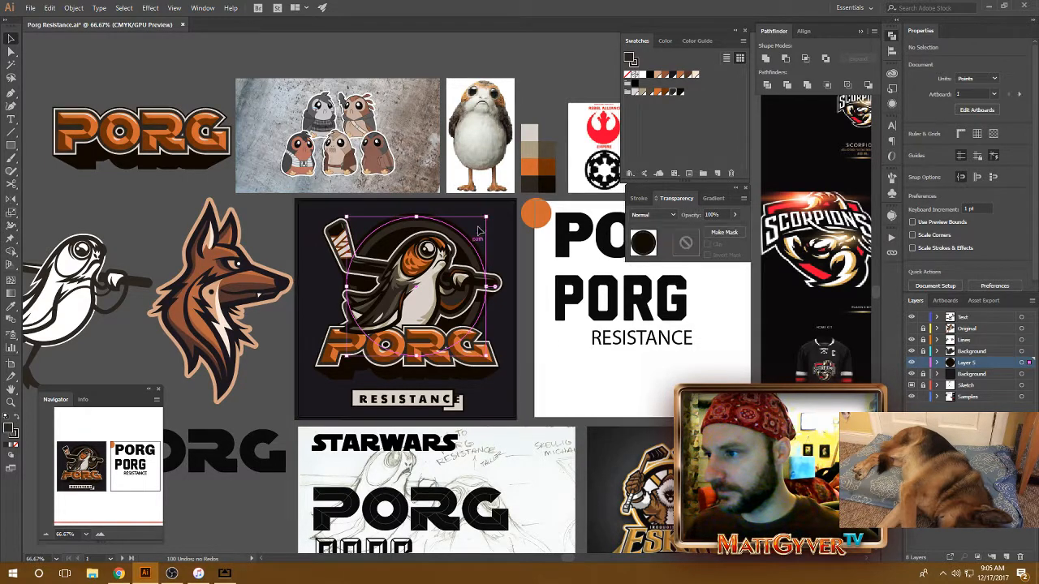
{"action": "left_click_drag", "start_coordinate": [486, 219], "coordinate": [492, 214]}
{"action": "left_click", "coordinate": [542, 323]}
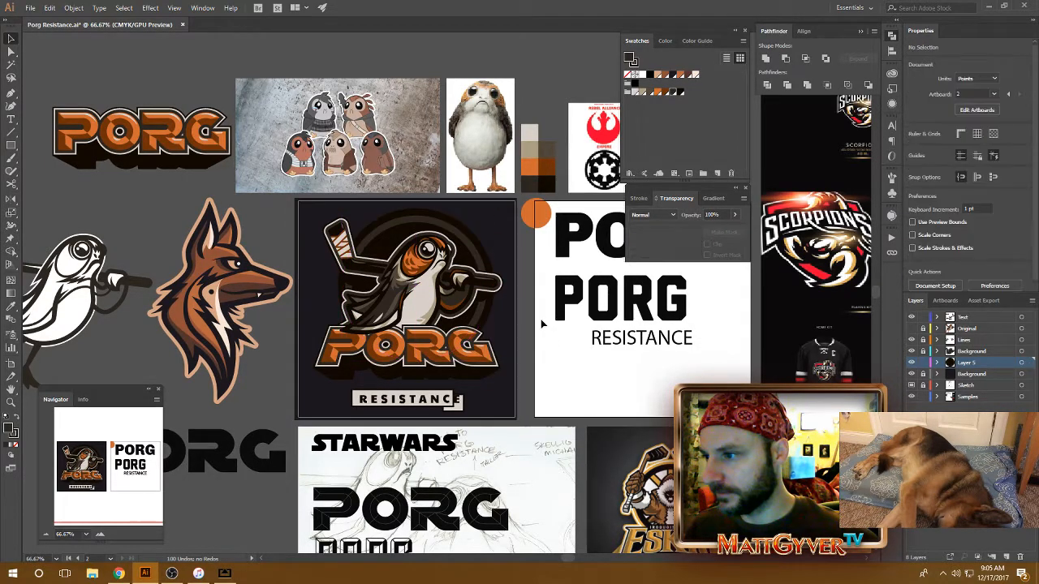
Shift the background circle left behind the porg to an X position of 301.25 pt and deselect it.
{"action": "left_click", "coordinate": [484, 237]}
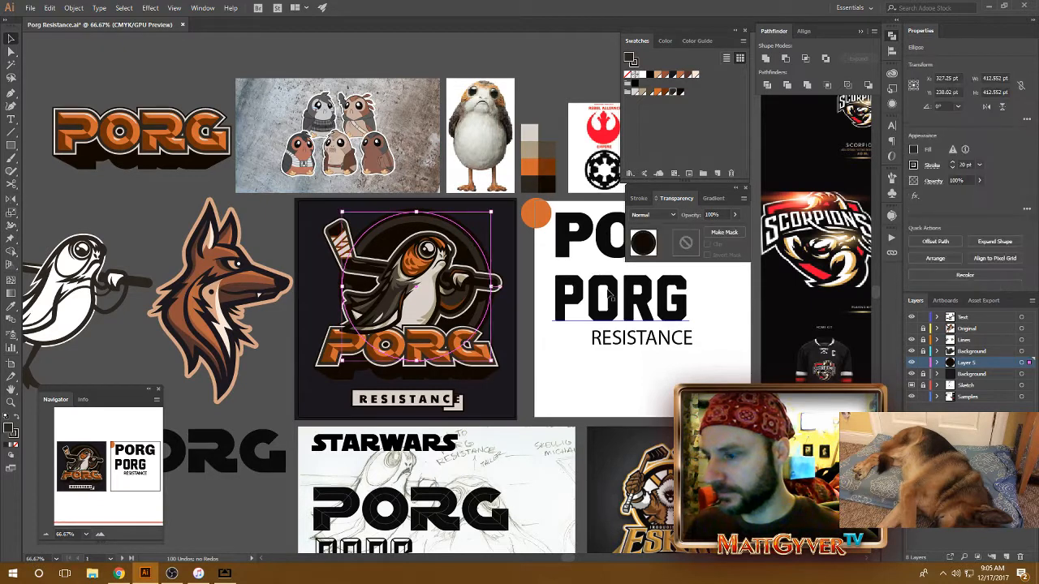
{"action": "key", "text": "shift+Left"}
{"action": "key", "text": "shift+Left"}
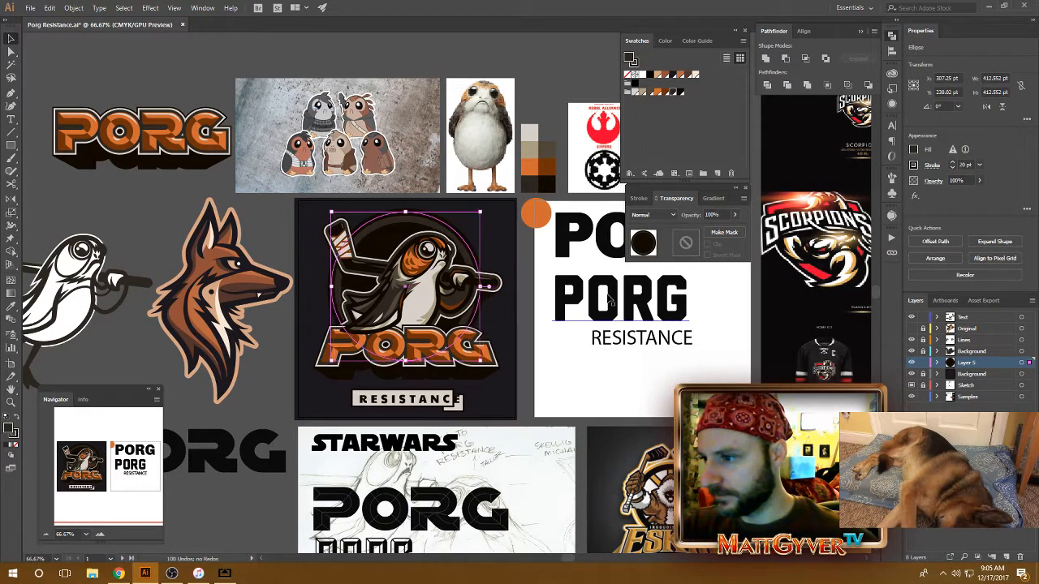
{"action": "key", "text": "shift+Right"}
{"action": "key", "text": "Right"}
{"action": "key", "text": "Right"}
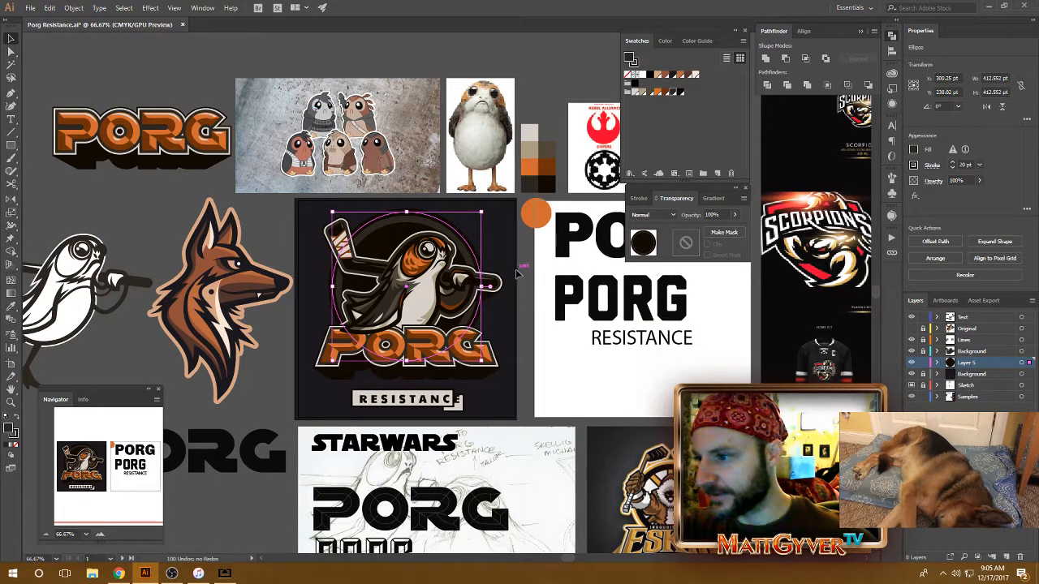
{"action": "key", "text": "Right"}
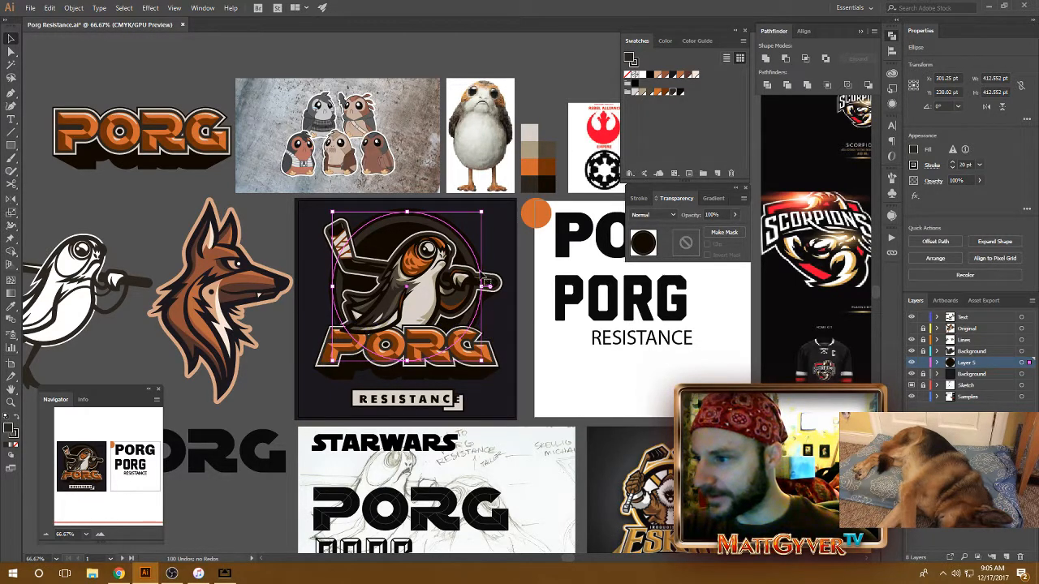
{"action": "key", "text": "Right"}
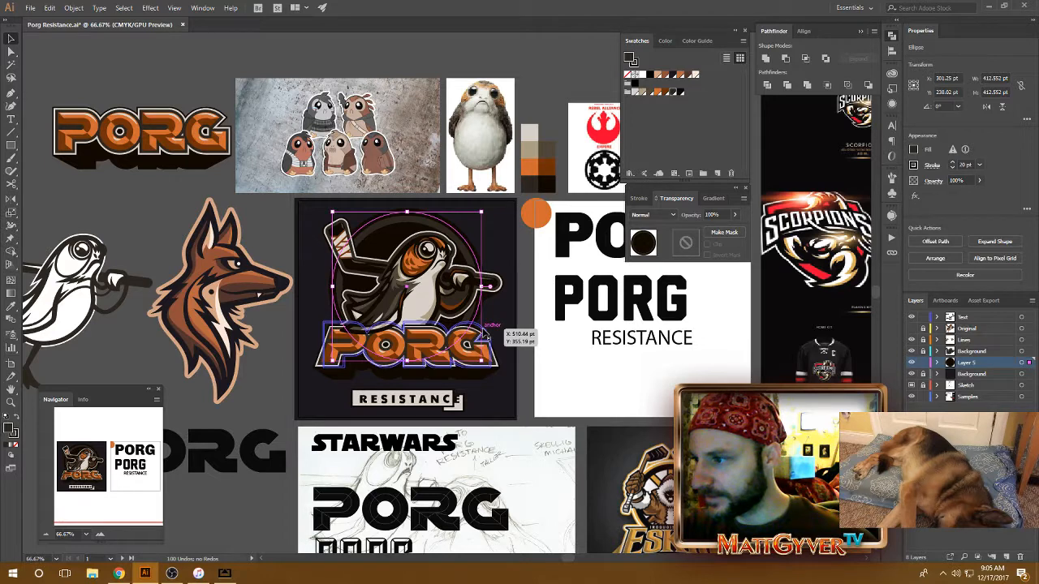
{"action": "left_click", "coordinate": [524, 314]}
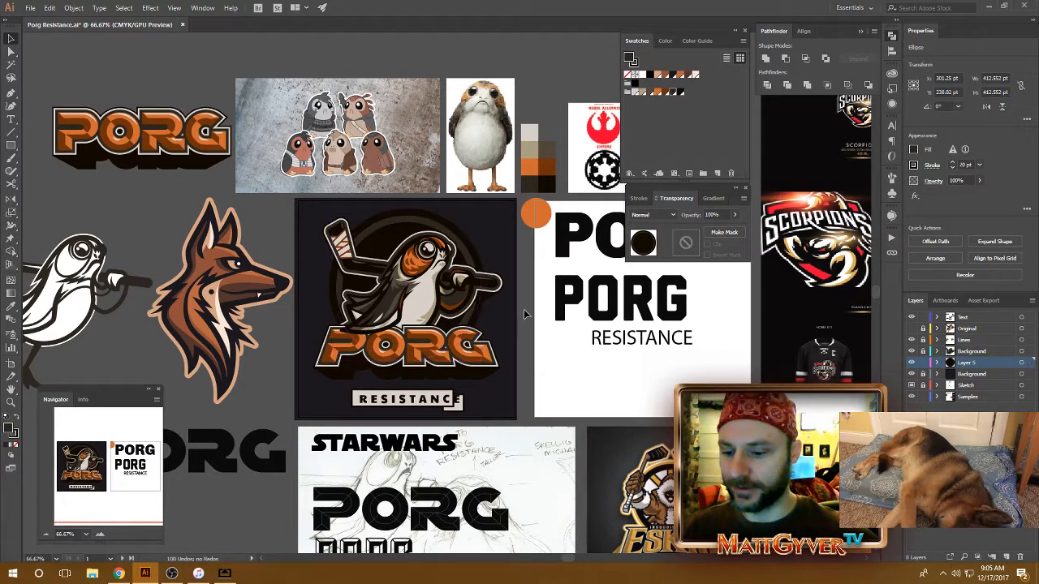
Shrink the background circle from its centre to about 393.6 pt in diameter and deselect it.
{"action": "key", "text": "ctrl+equal"}
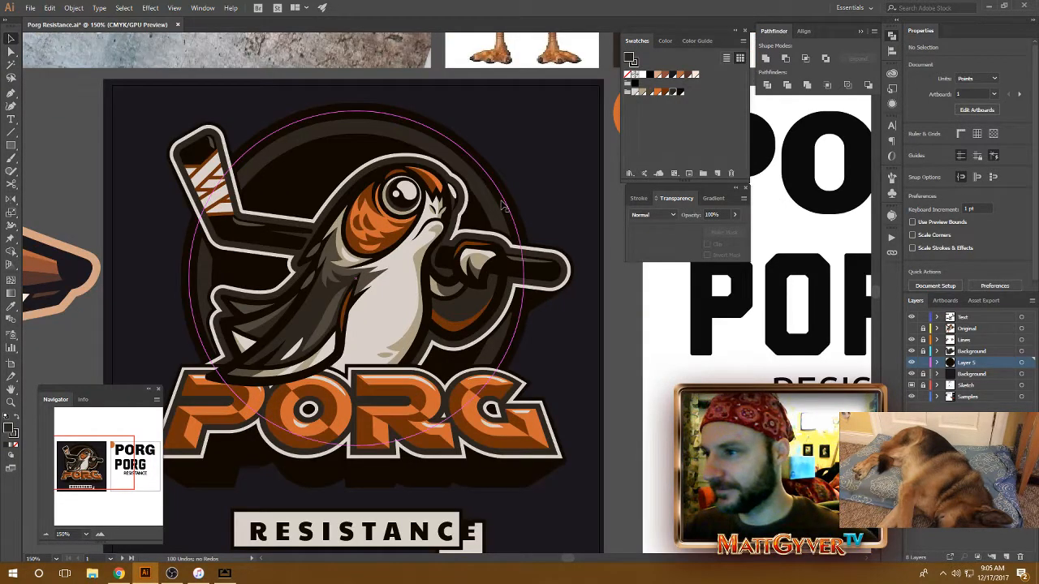
{"action": "left_click", "coordinate": [452, 226]}
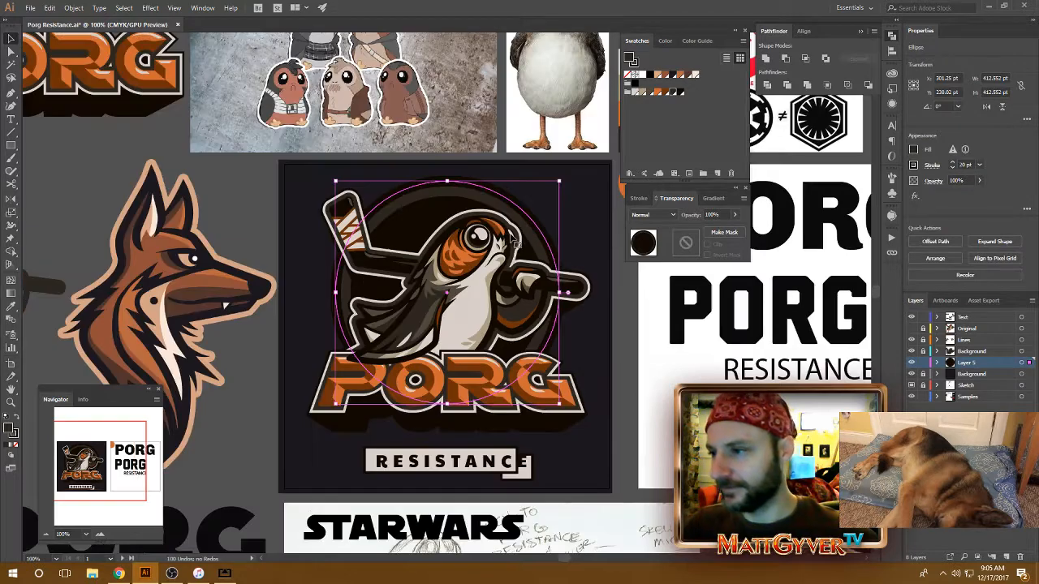
{"action": "left_click_drag", "start_coordinate": [559, 182], "coordinate": [553, 184]}
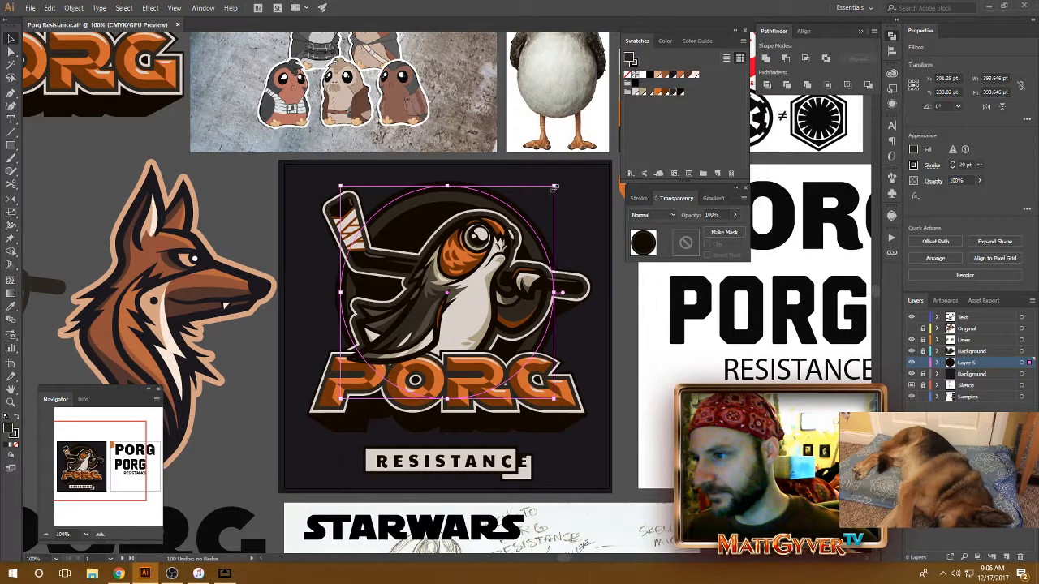
{"action": "left_click", "coordinate": [585, 200]}
{"action": "scroll", "coordinate": [582, 210], "scroll_direction": "down", "scroll_amount": 1}
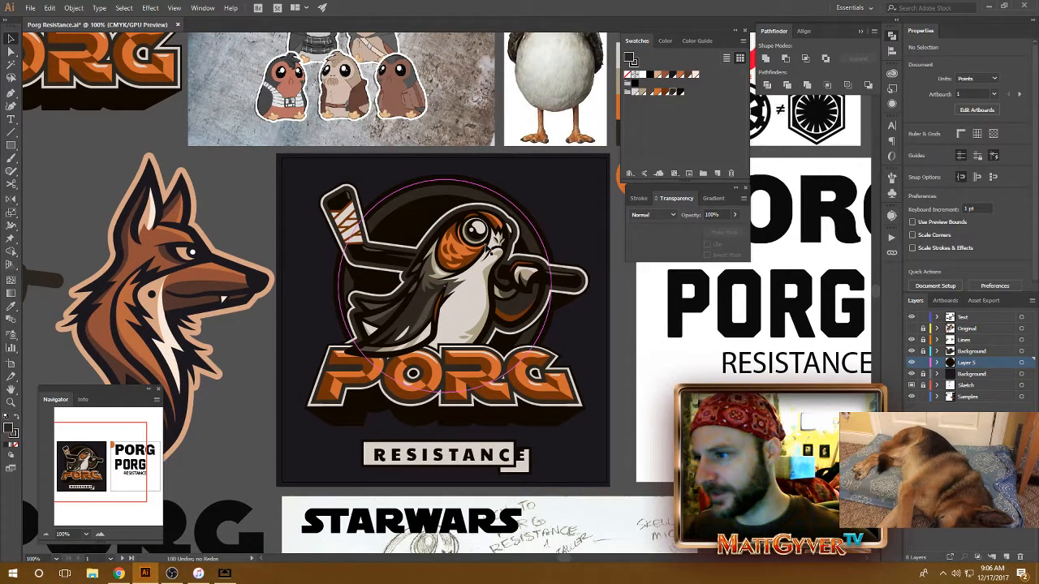
Duplicate the background circle in place as a concentric path without fill or stroke, about 329.8 pt in diameter.
{"action": "left_click", "coordinate": [487, 196]}
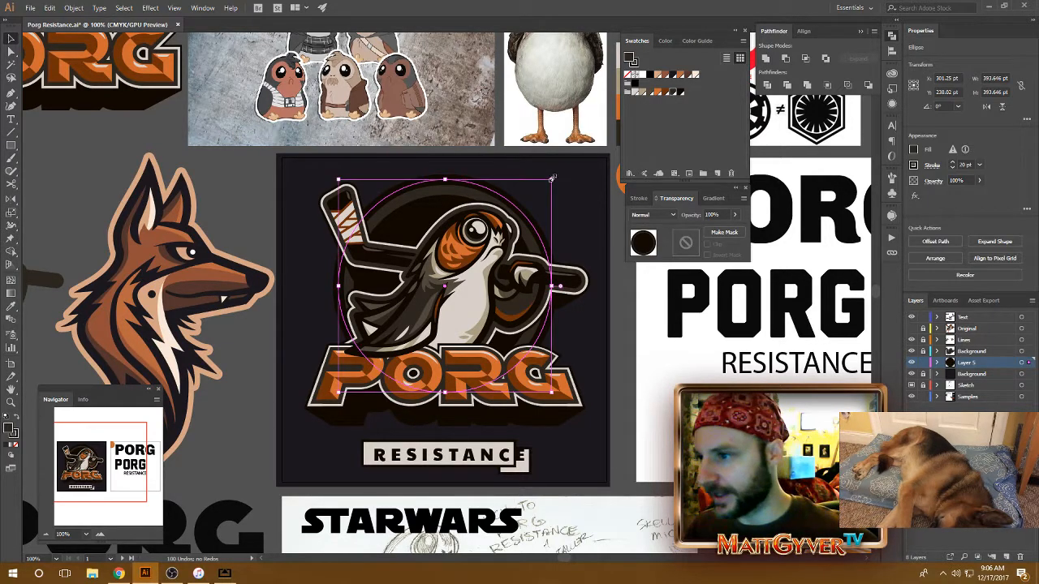
{"action": "left_click_drag", "start_coordinate": [551, 180], "coordinate": [540, 192]}
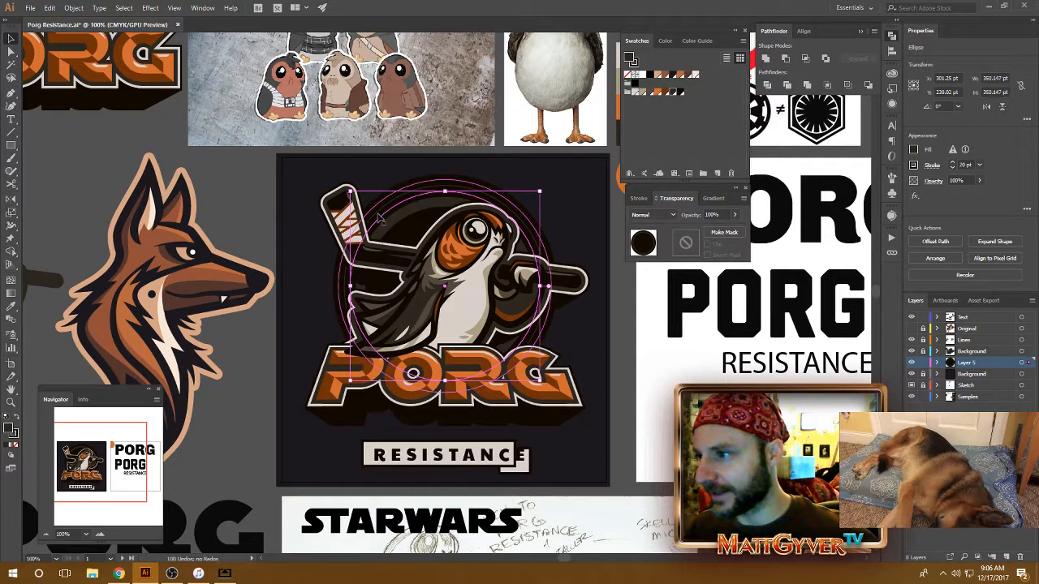
{"action": "left_click", "coordinate": [892, 88]}
{"action": "left_click", "coordinate": [779, 89]}
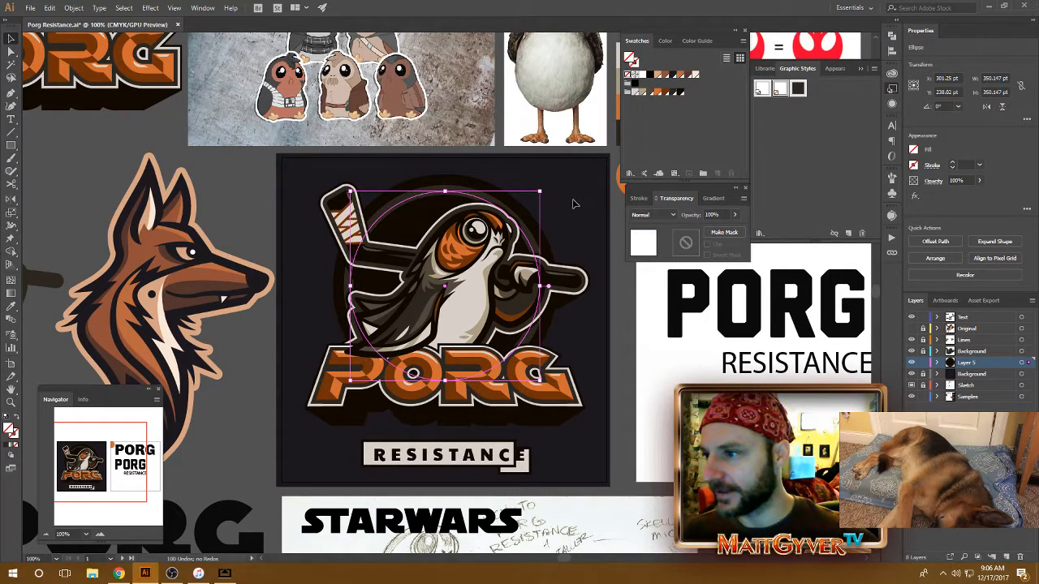
{"action": "left_click_drag", "start_coordinate": [540, 193], "coordinate": [535, 196]}
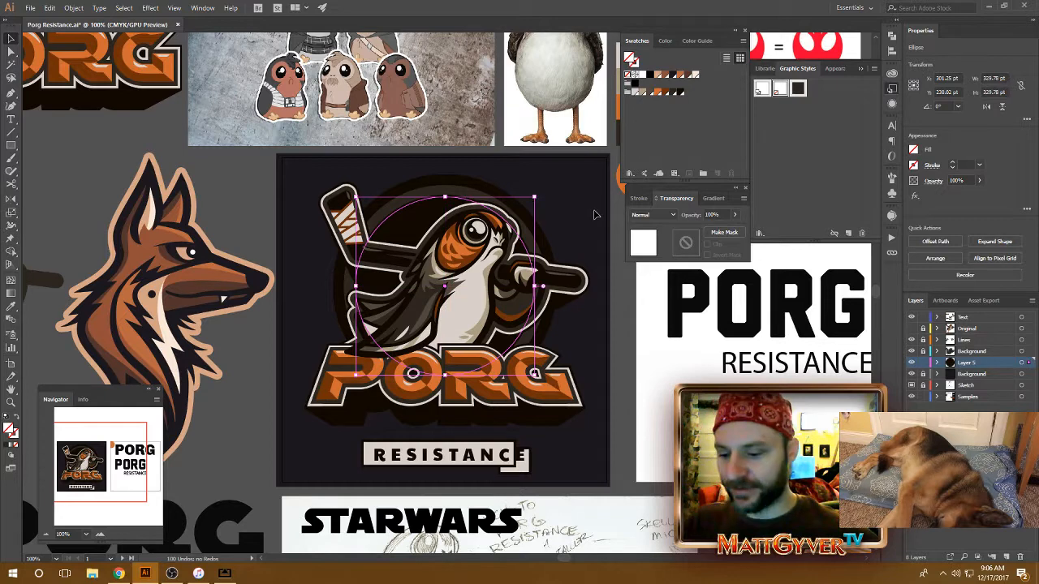
Place the text "AHCO-TO" along the upper arc of the unstyled inner circle, starting near the hockey stick blade.
{"action": "key", "text": "ctrl+plus"}
{"action": "key", "text": "t"}
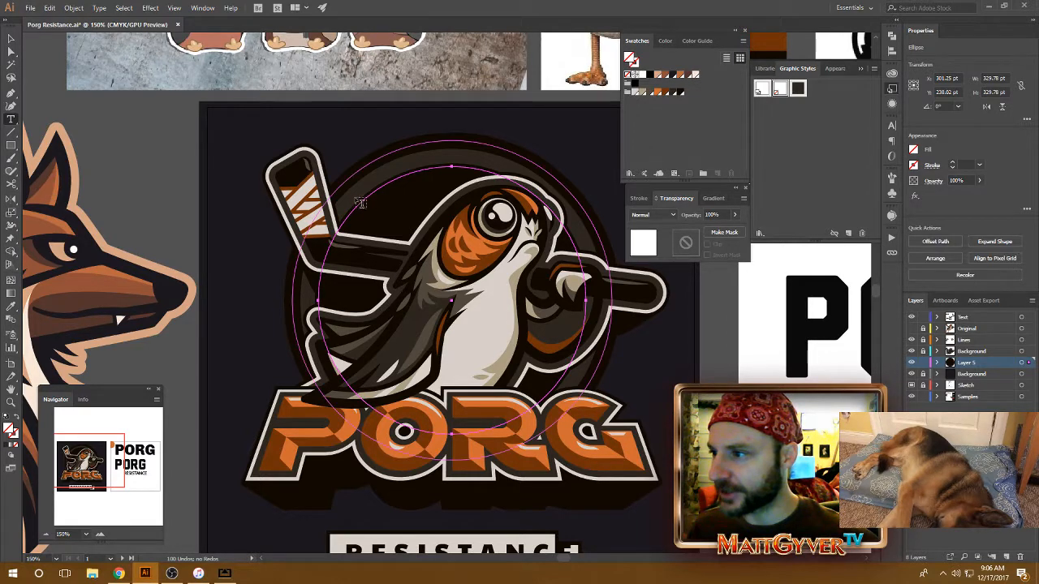
{"action": "left_click", "coordinate": [358, 205]}
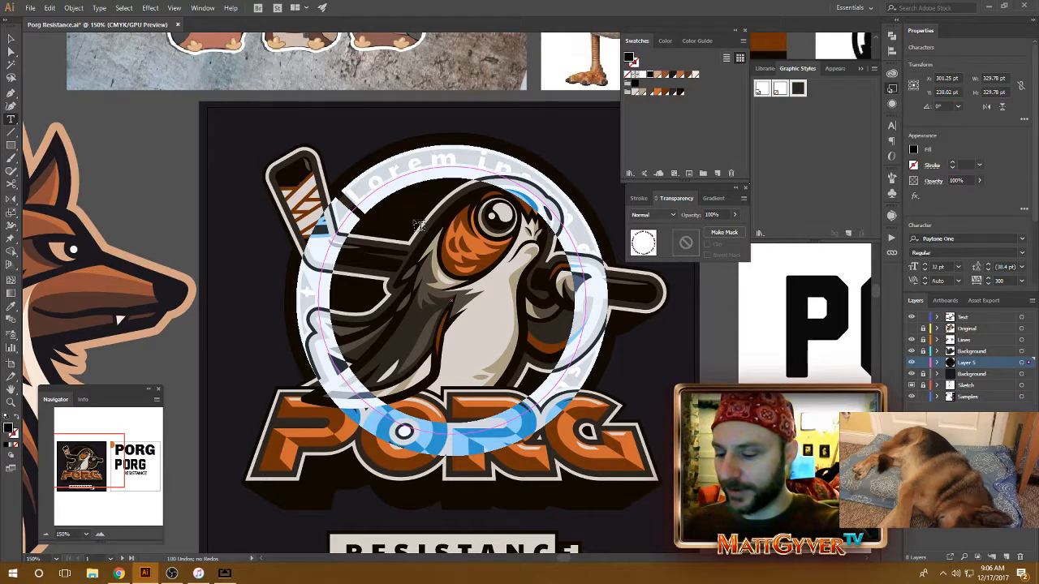
{"action": "key", "text": "BackSpace"}
{"action": "type", "text": "AH"}
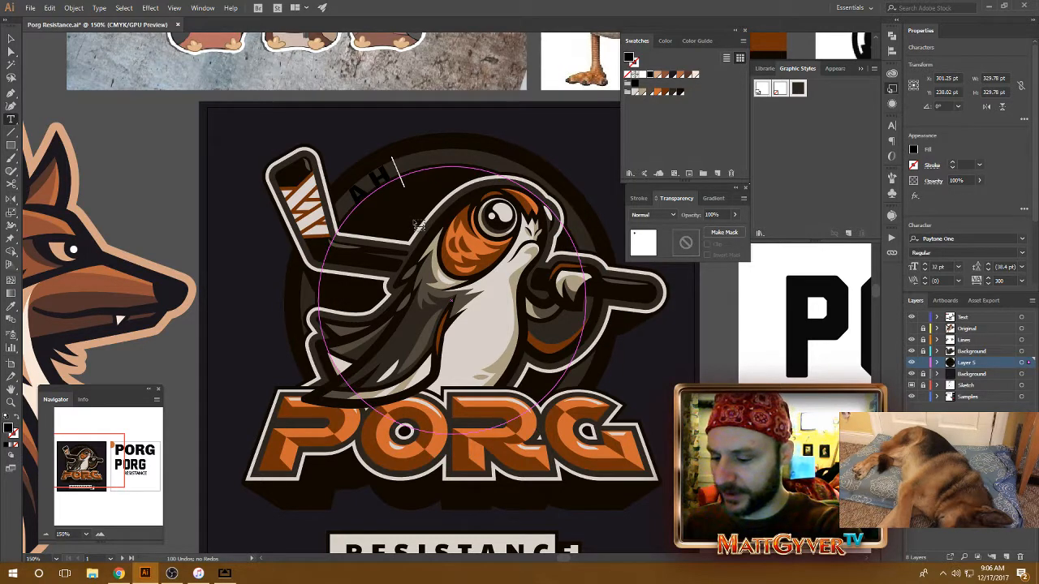
{"action": "type", "text": "CO-TO"}
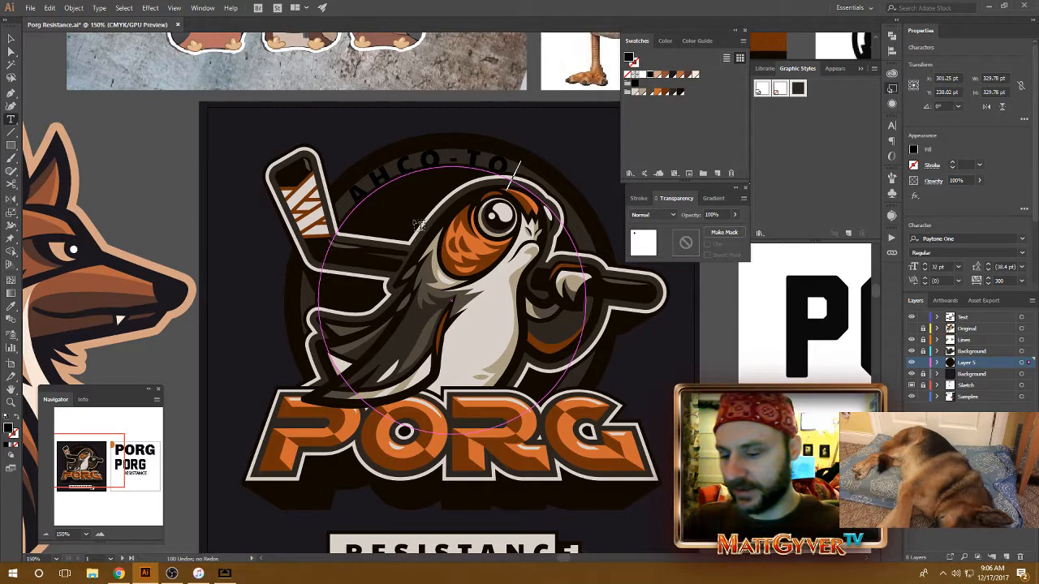
{"action": "key", "text": "Escape"}
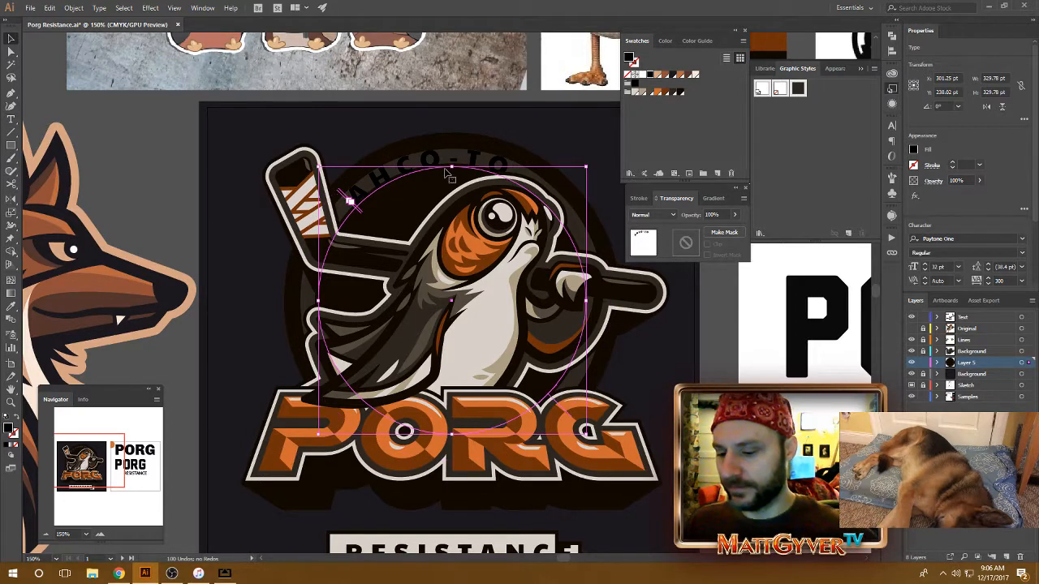
Move the STARWARS text below the logo artboard down to a Y position of about 719.4 pt, uncovering the handwritten sketch note.
{"action": "scroll", "coordinate": [547, 168], "scroll_direction": "down", "scroll_amount": 5}
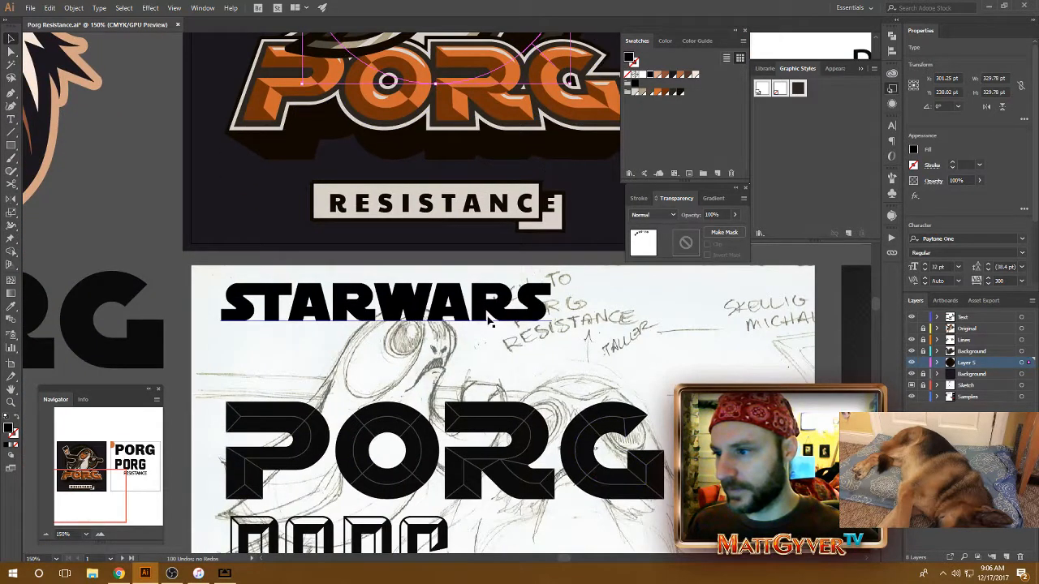
{"action": "left_click_drag", "start_coordinate": [501, 311], "coordinate": [501, 358]}
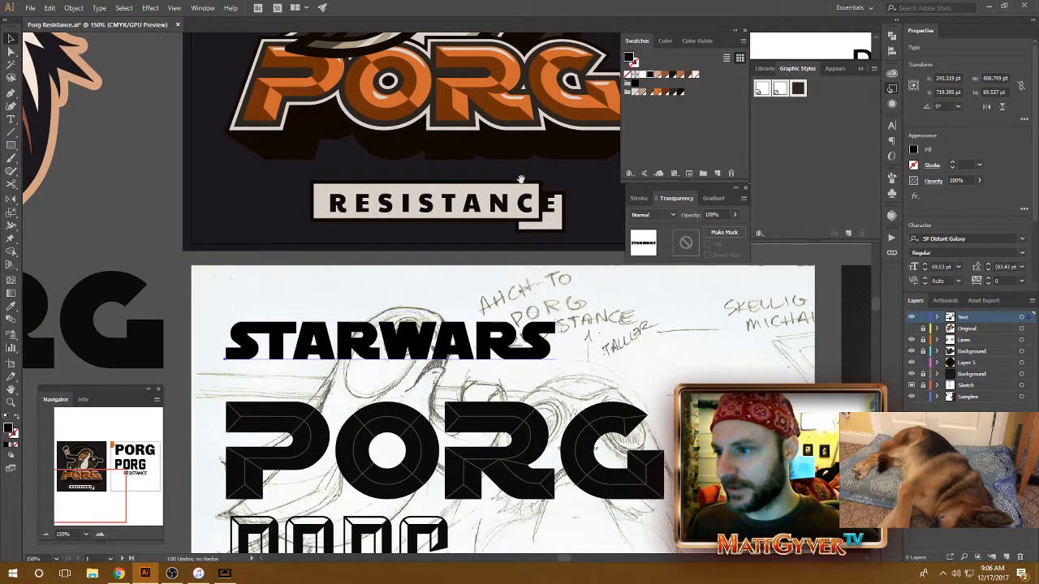
{"action": "scroll", "coordinate": [476, 277], "scroll_direction": "up", "scroll_amount": 5}
{"action": "scroll", "coordinate": [477, 277], "scroll_direction": "up", "scroll_amount": 3}
Compare fill swatches on the curved AHCO-TO text and apply the tan swatch C=30 M=30 Y=50 K=6.
{"action": "left_click", "coordinate": [313, 167]}
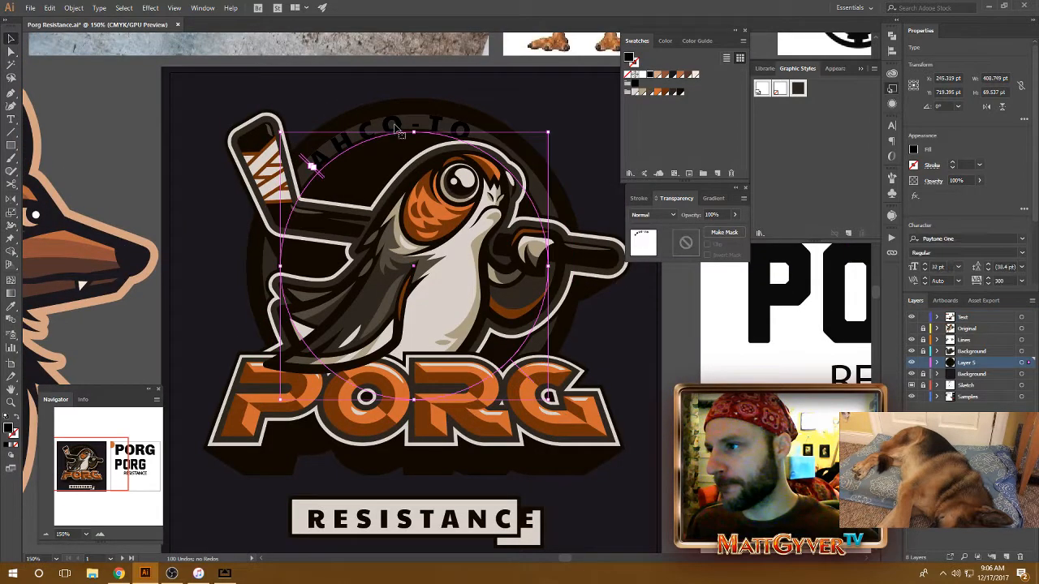
{"action": "left_click", "coordinate": [644, 74]}
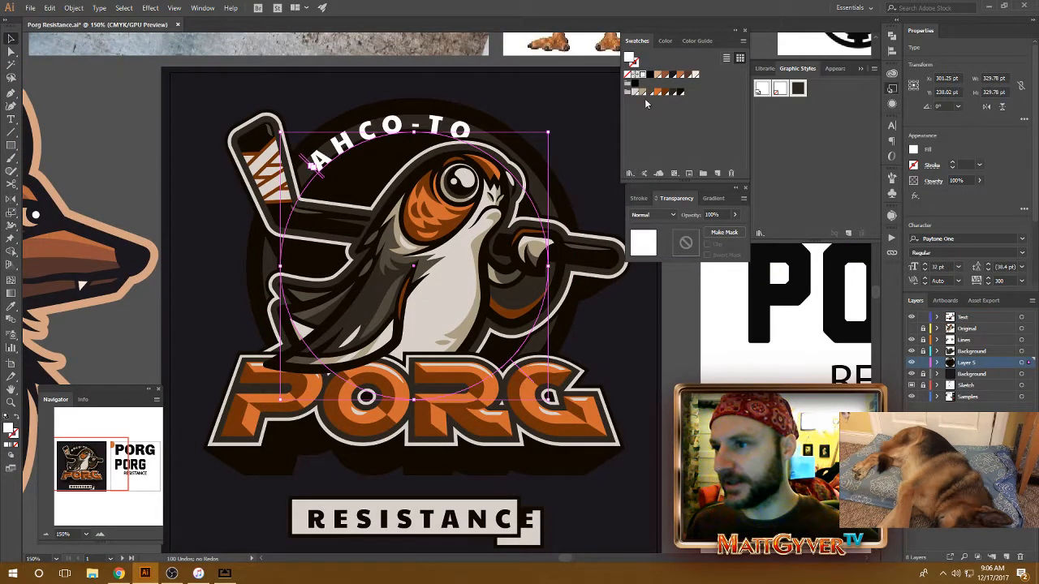
{"action": "left_click", "coordinate": [642, 92]}
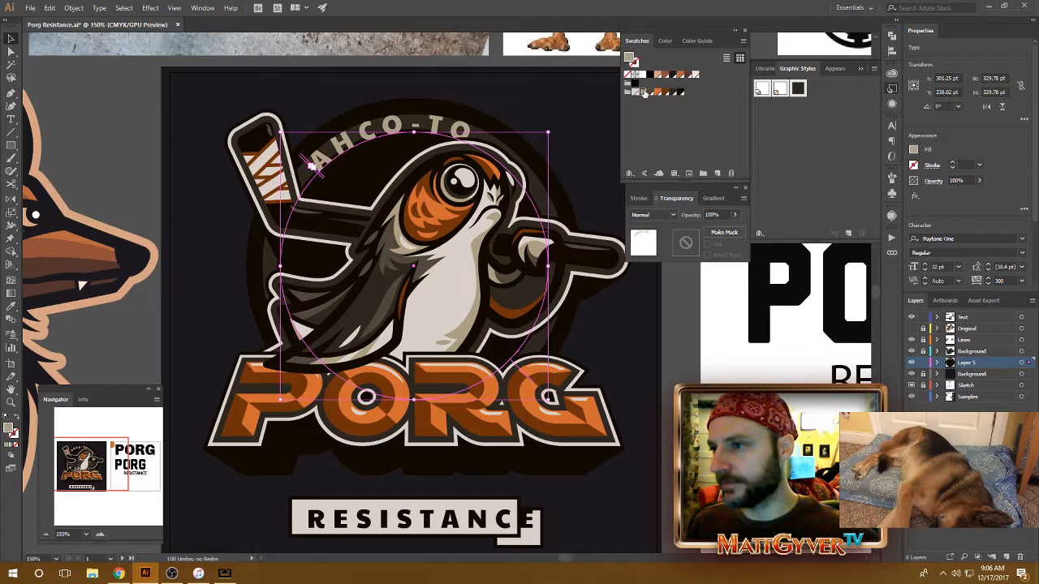
{"action": "left_click", "coordinate": [645, 93]}
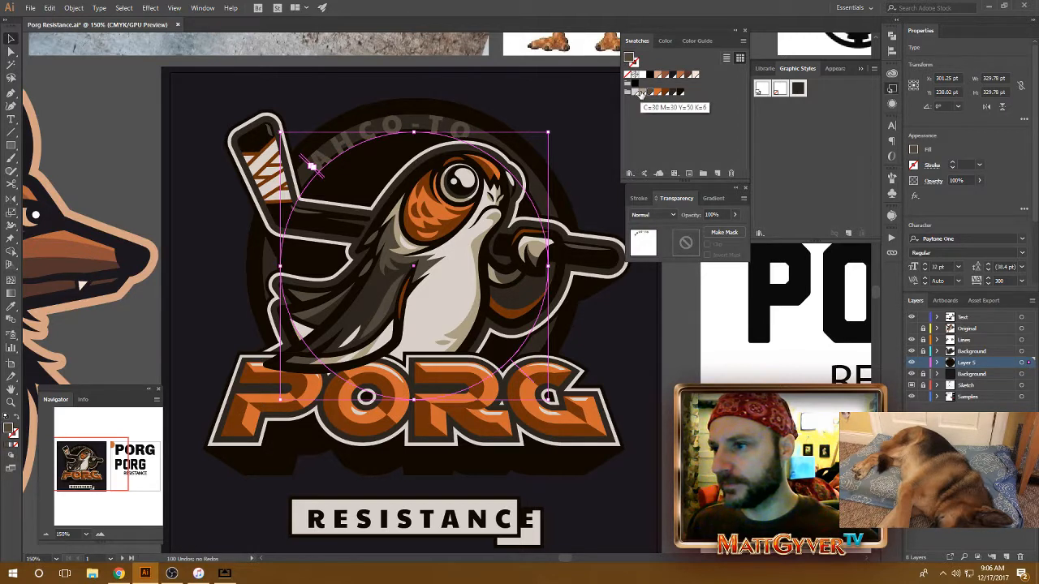
{"action": "left_click", "coordinate": [672, 93]}
{"action": "left_click", "coordinate": [645, 92]}
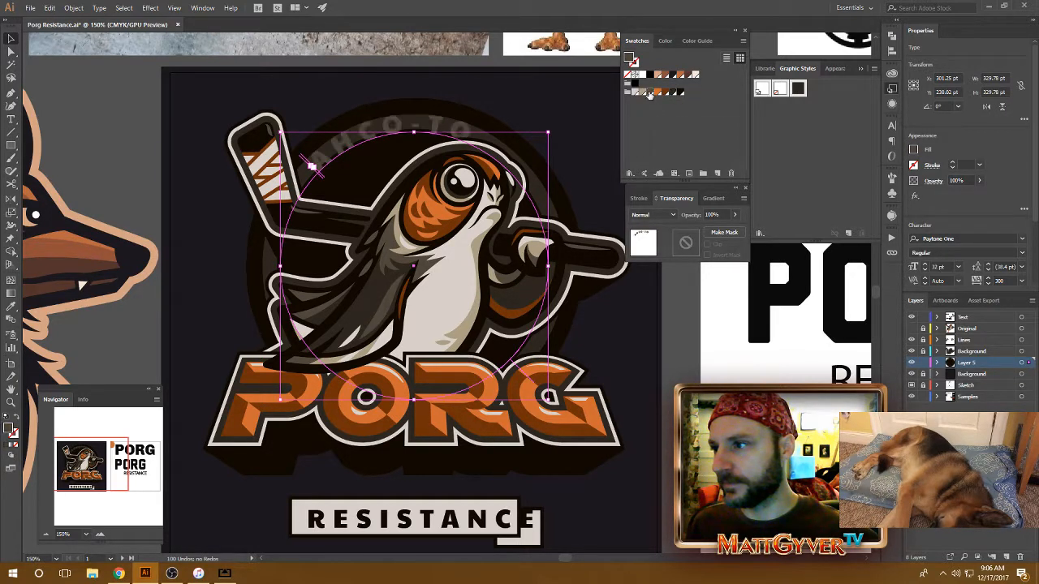
{"action": "left_click", "coordinate": [643, 92]}
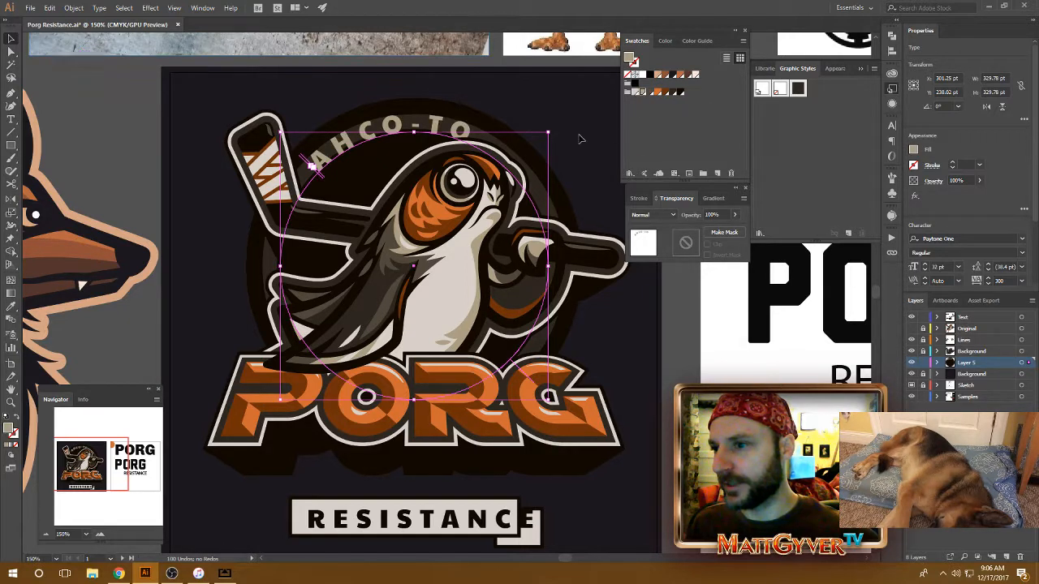
Try a tracking of 10 on the curved AHCO-TO text.
{"action": "left_click", "coordinate": [891, 127]}
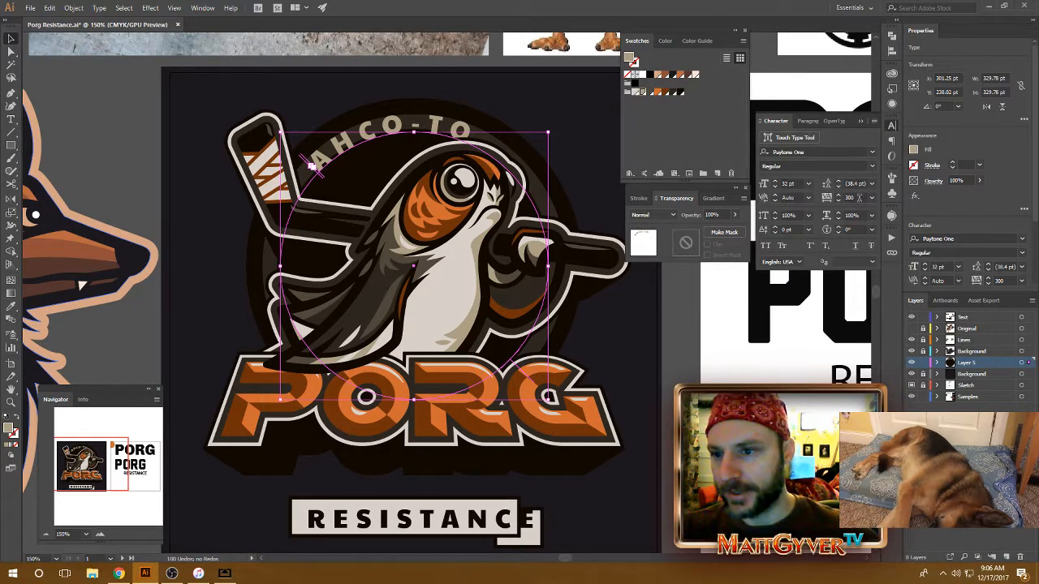
{"action": "left_click", "coordinate": [849, 198]}
{"action": "type", "text": "10"}
{"action": "key", "text": "Return"}
{"action": "key", "text": "Return"}
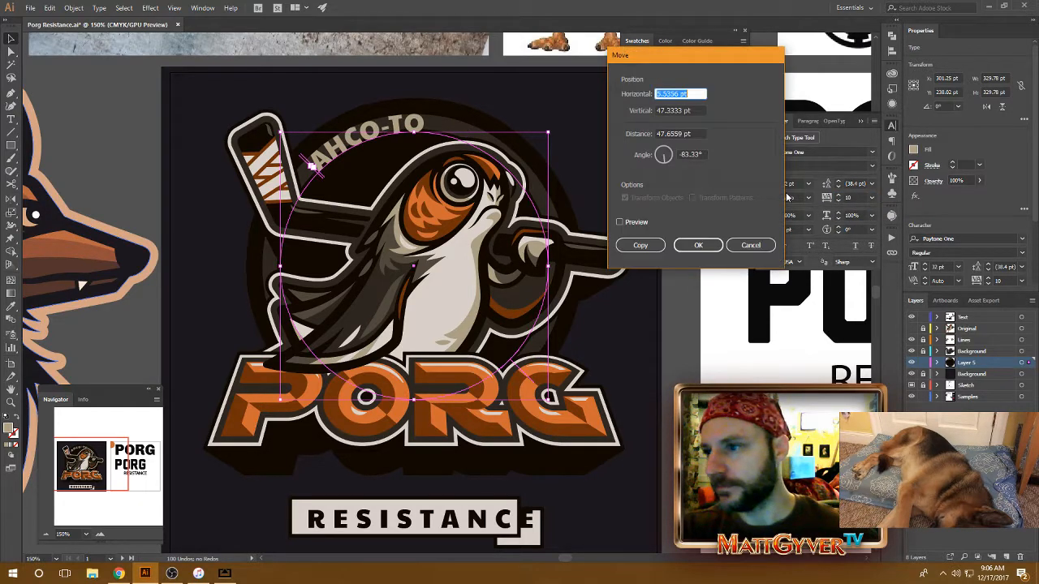
{"action": "left_click", "coordinate": [748, 243]}
Try a tracking of 0 and then 100 on the curved AHCO-TO text.
{"action": "left_click", "coordinate": [829, 200]}
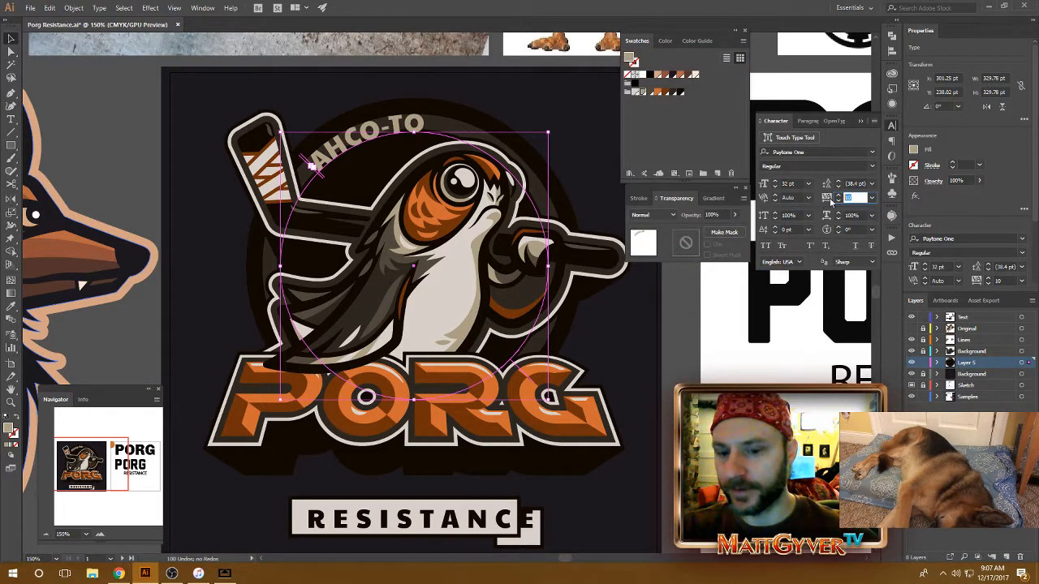
{"action": "type", "text": "0"}
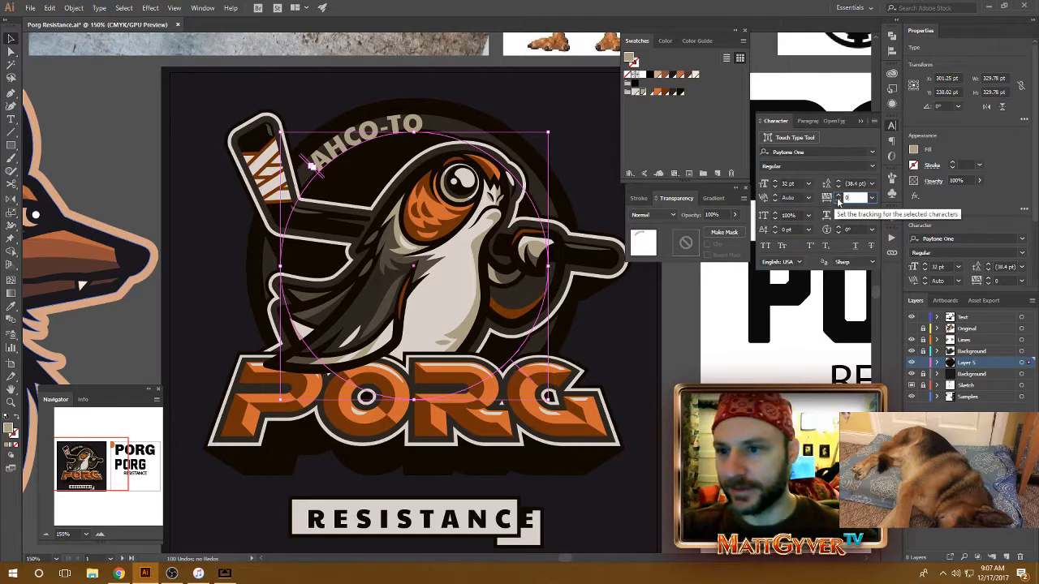
{"action": "left_click", "coordinate": [833, 197]}
{"action": "type", "text": "100"}
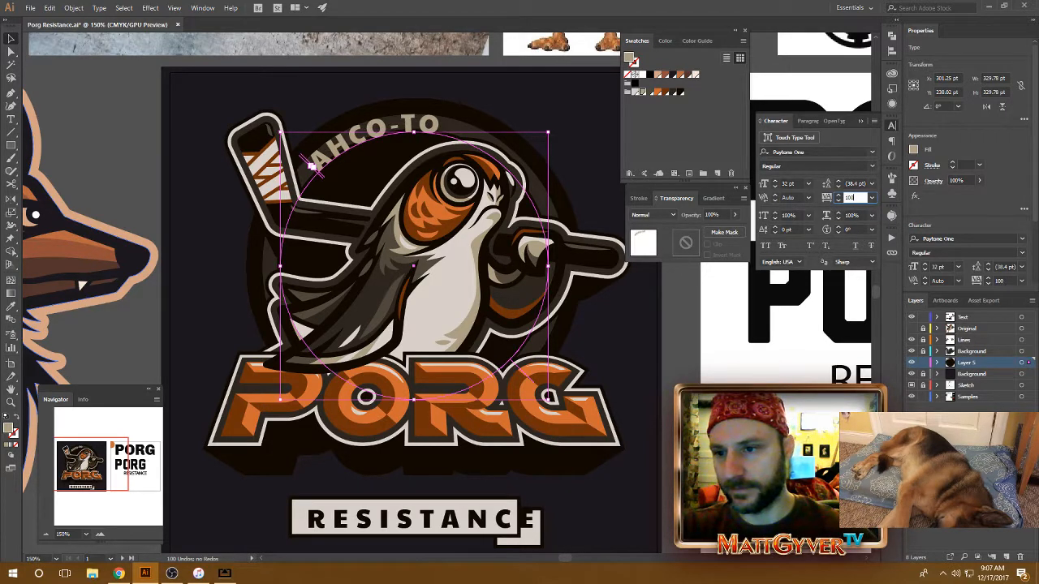
{"action": "key", "text": "Return"}
Set the curved AHCO-TO text to a font size of 18 pt and a tracking of 300.
{"action": "left_click", "coordinate": [800, 183]}
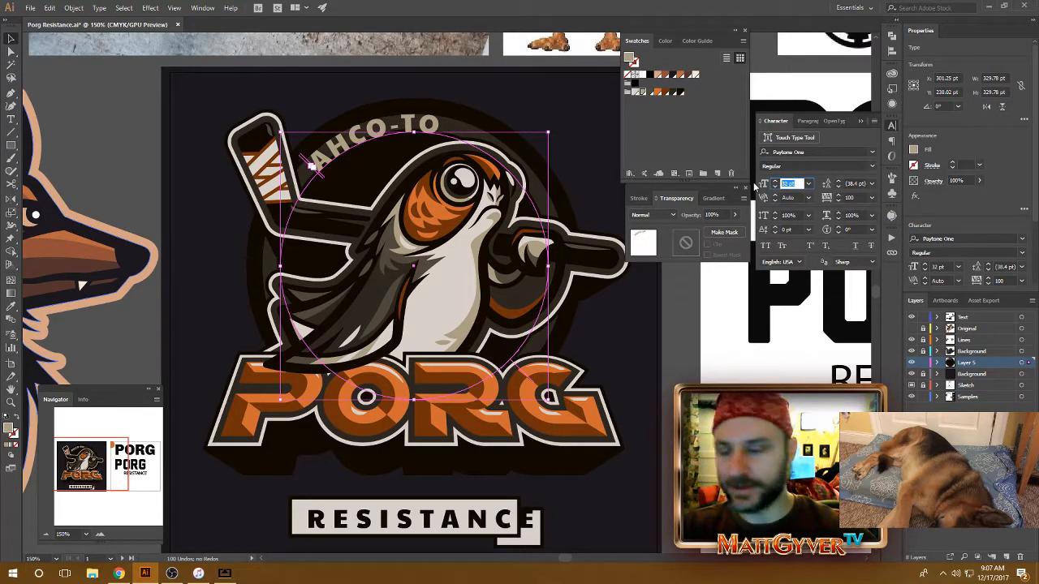
{"action": "type", "text": "18"}
{"action": "key", "text": "Return"}
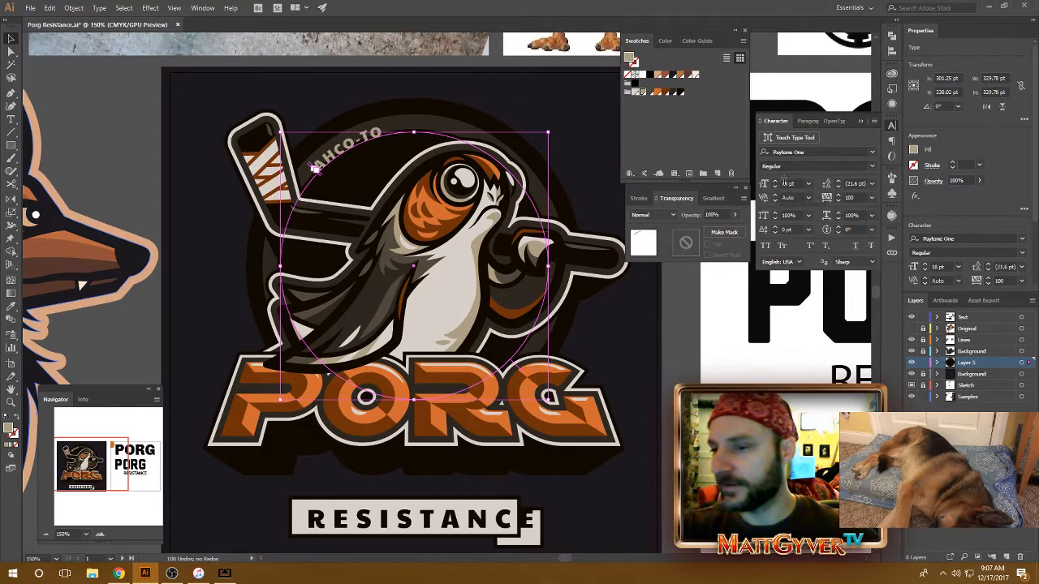
{"action": "left_click", "coordinate": [857, 197]}
{"action": "type", "text": "2"}
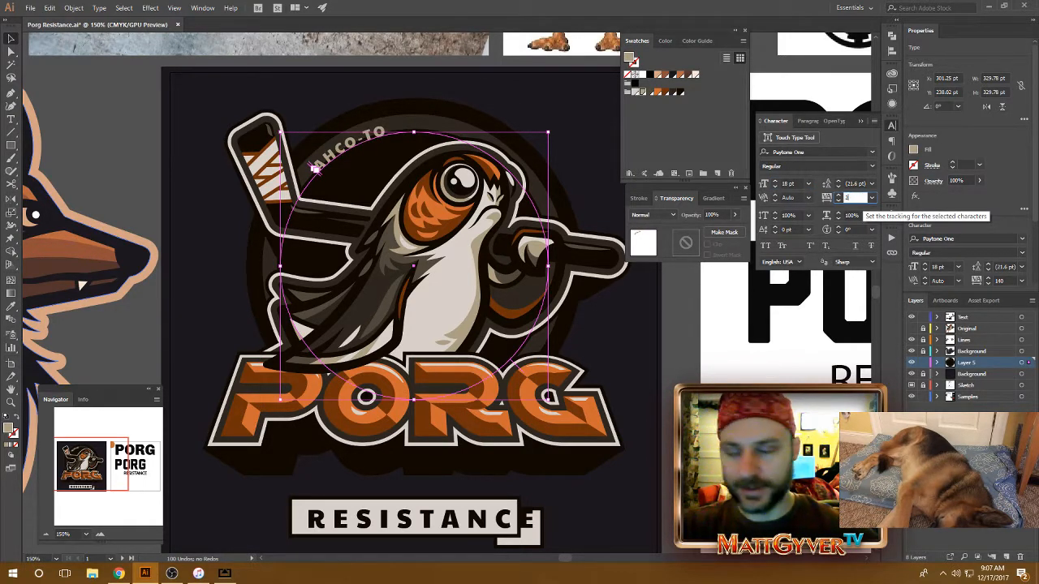
{"action": "type", "text": "00"}
{"action": "key", "text": "Return"}
{"action": "type", "text": "300"}
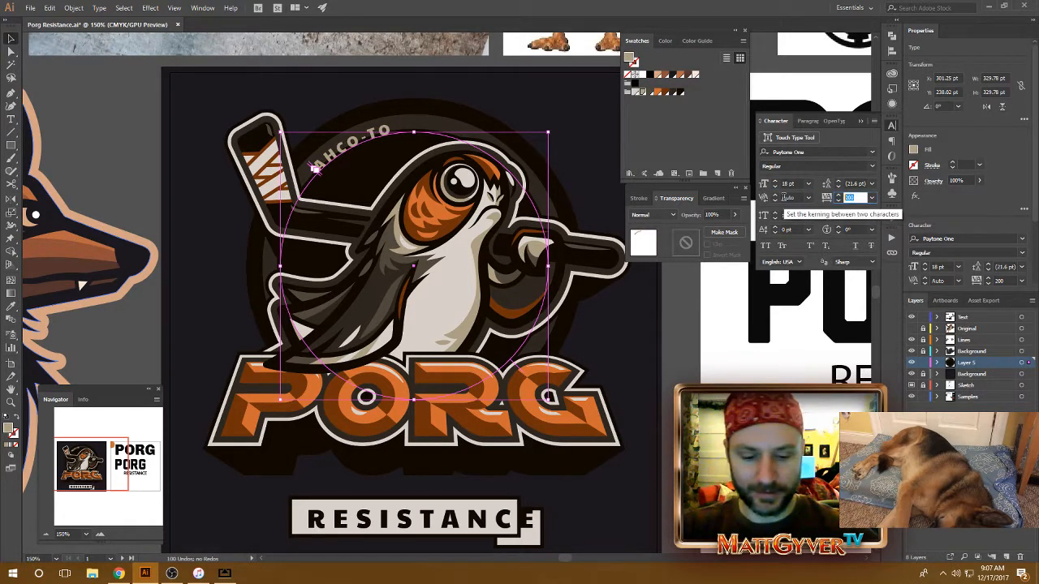
{"action": "key", "text": "Return"}
Try a font size of 20 pt on the curved AHCO-TO text.
{"action": "left_click", "coordinate": [797, 184]}
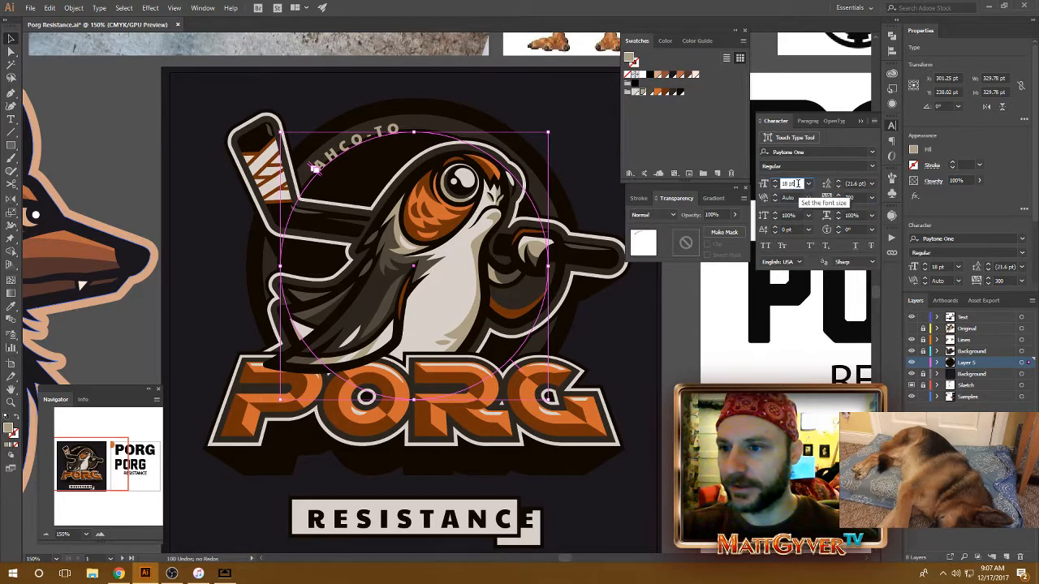
{"action": "type", "text": "20"}
{"action": "key", "text": "Return"}
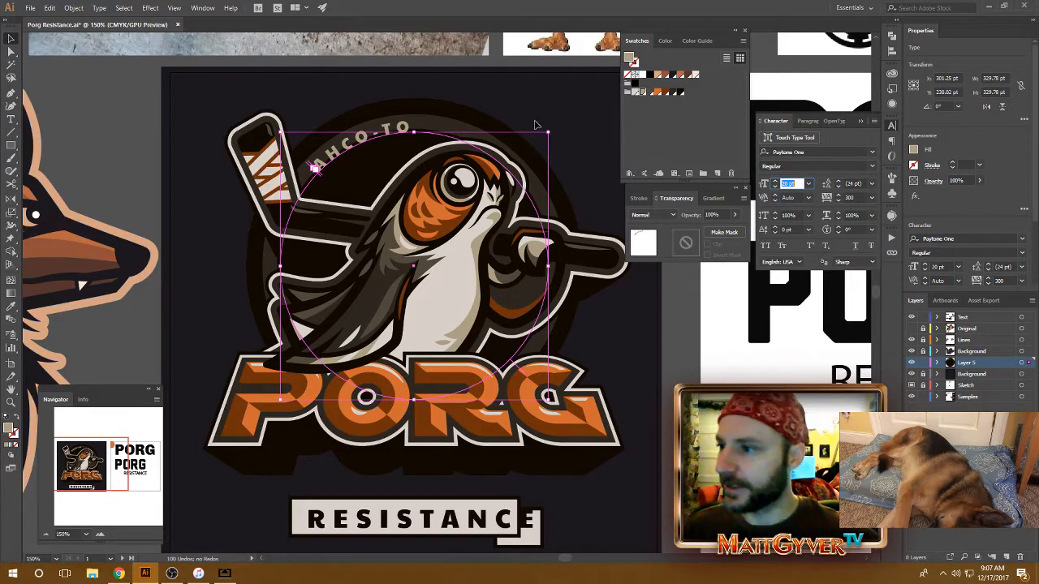
Enlarge the AHCO-TO text circle from its centre to about 338.6 pt and set its font size to 18 pt.
{"action": "left_click_drag", "start_coordinate": [552, 127], "coordinate": [552, 129]}
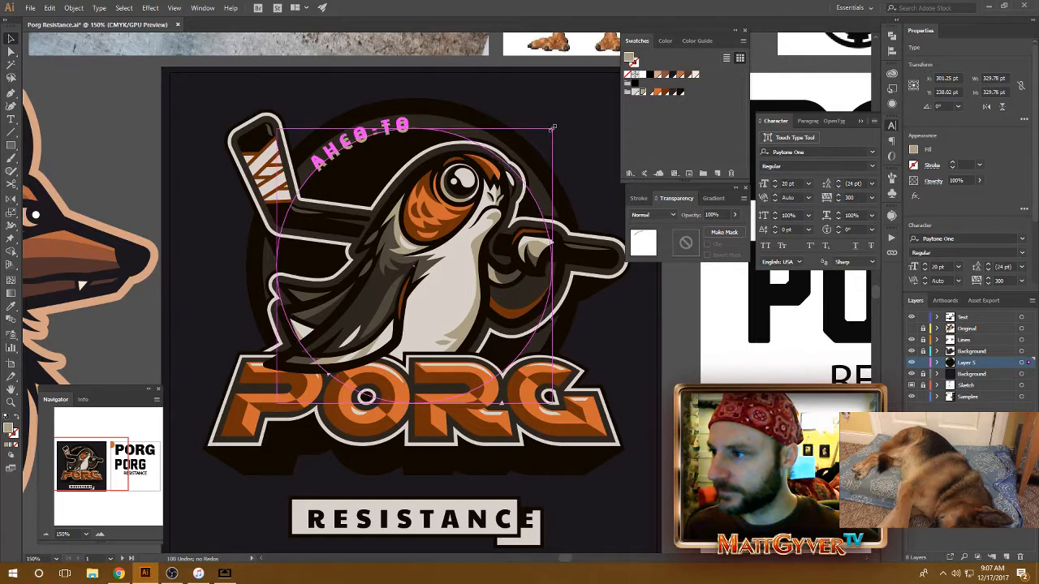
{"action": "double_click", "coordinate": [794, 184]}
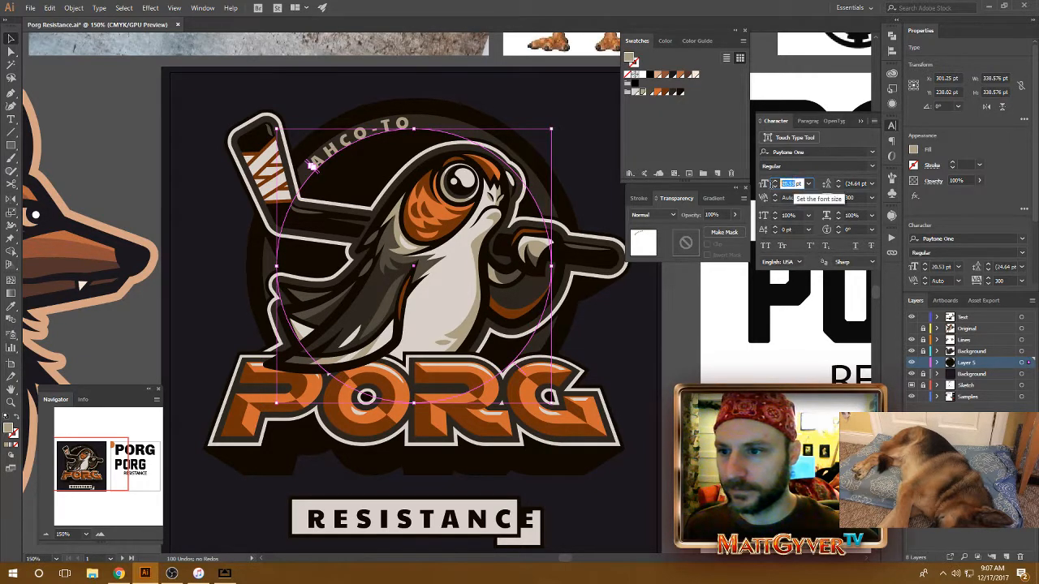
{"action": "type", "text": "18"}
{"action": "key", "text": "Return"}
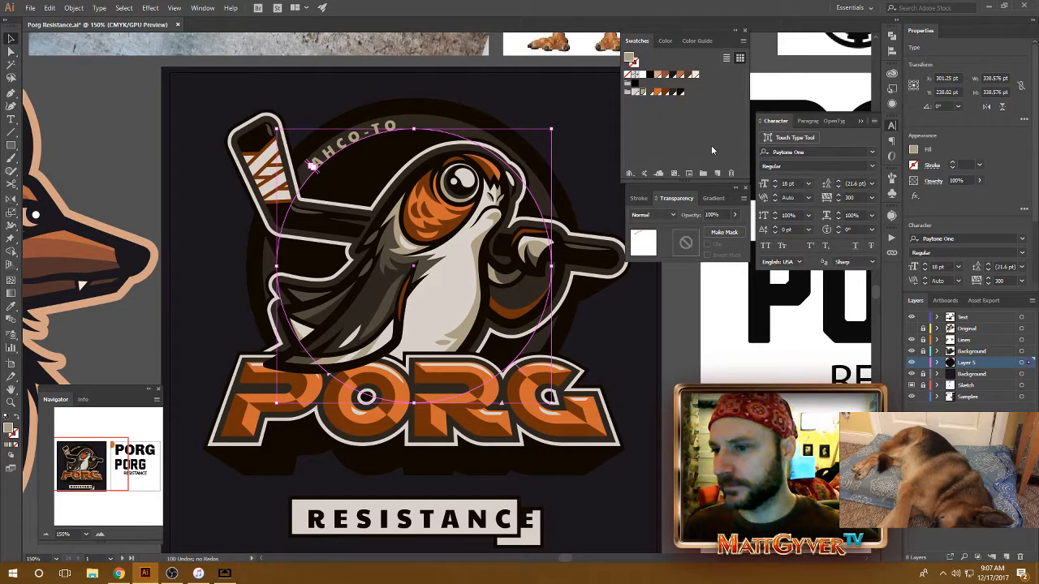
Try a font size of 16 pt on the curved AHCO-TO text.
{"action": "left_click", "coordinate": [672, 299]}
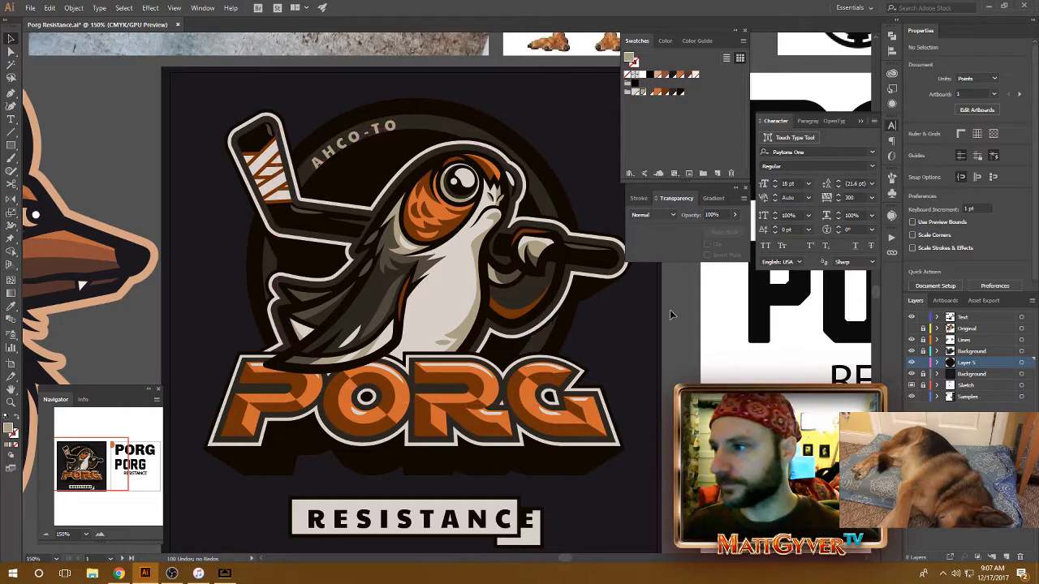
{"action": "left_click", "coordinate": [385, 138]}
{"action": "key", "text": "ctrl+plus"}
{"action": "key", "text": "ctrl+plus"}
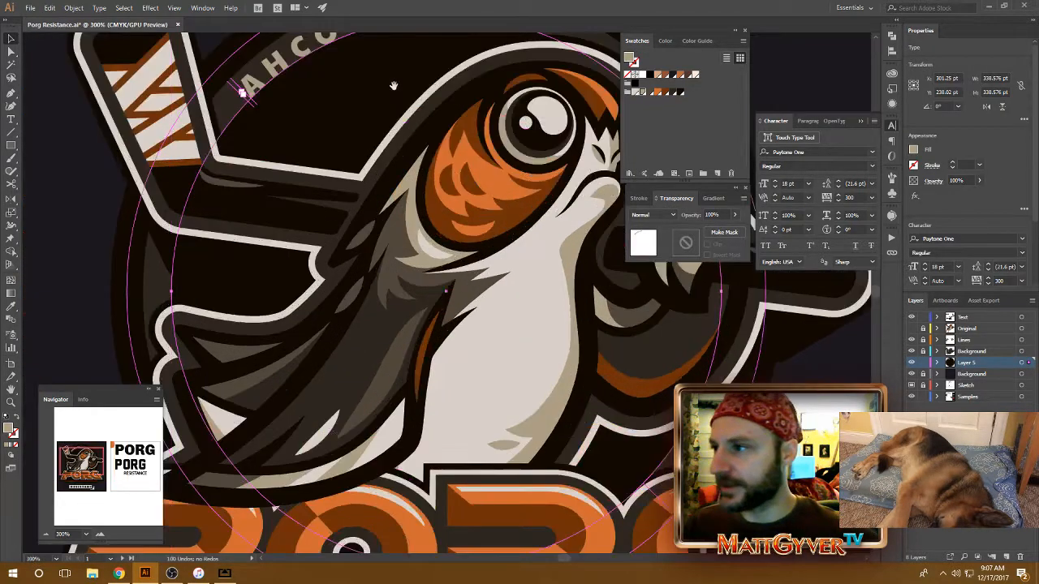
{"action": "left_click_drag", "start_coordinate": [394, 86], "coordinate": [371, 216]}
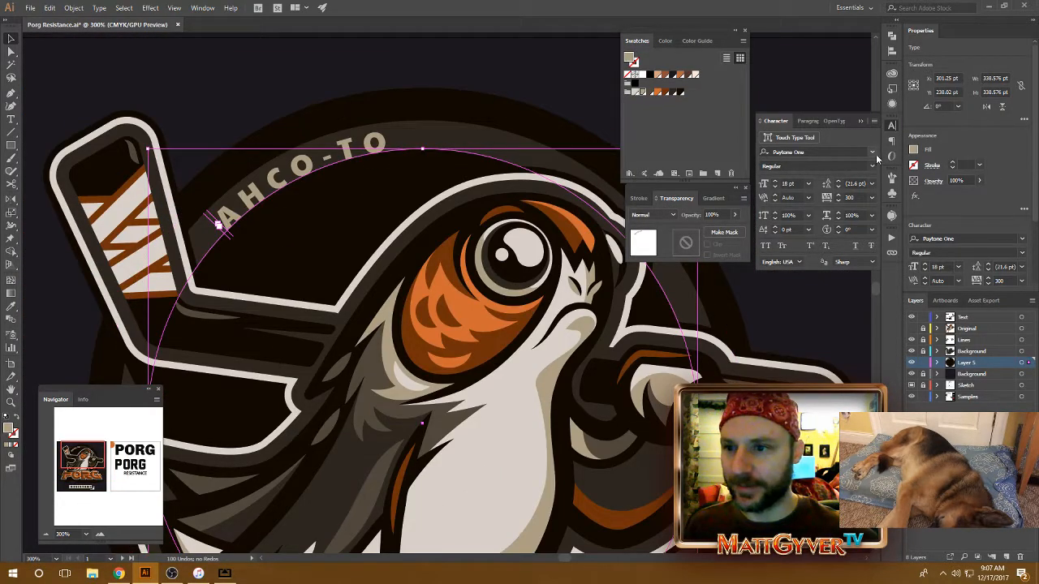
{"action": "left_click", "coordinate": [872, 153]}
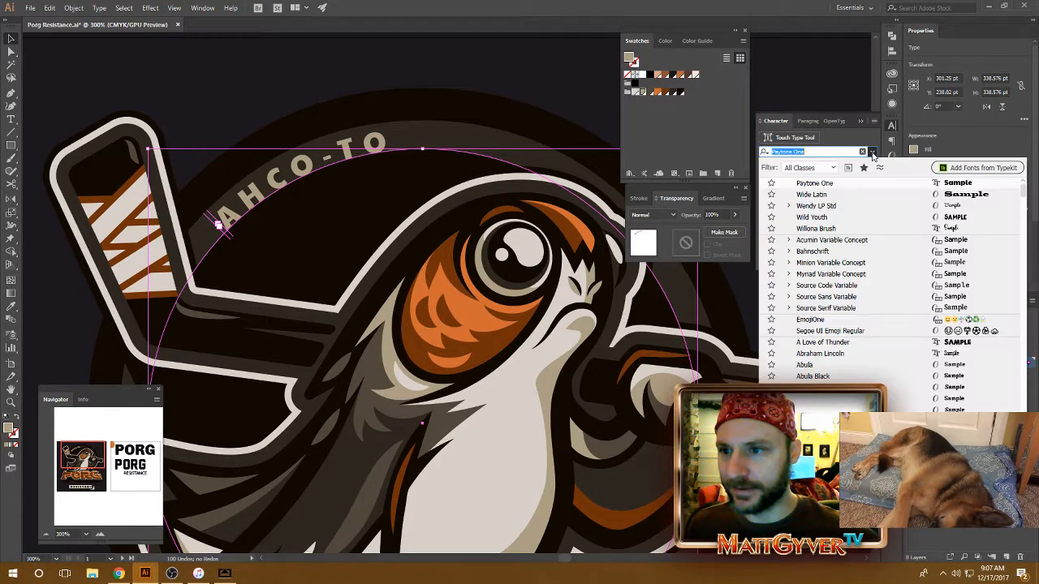
{"action": "left_click", "coordinate": [873, 153]}
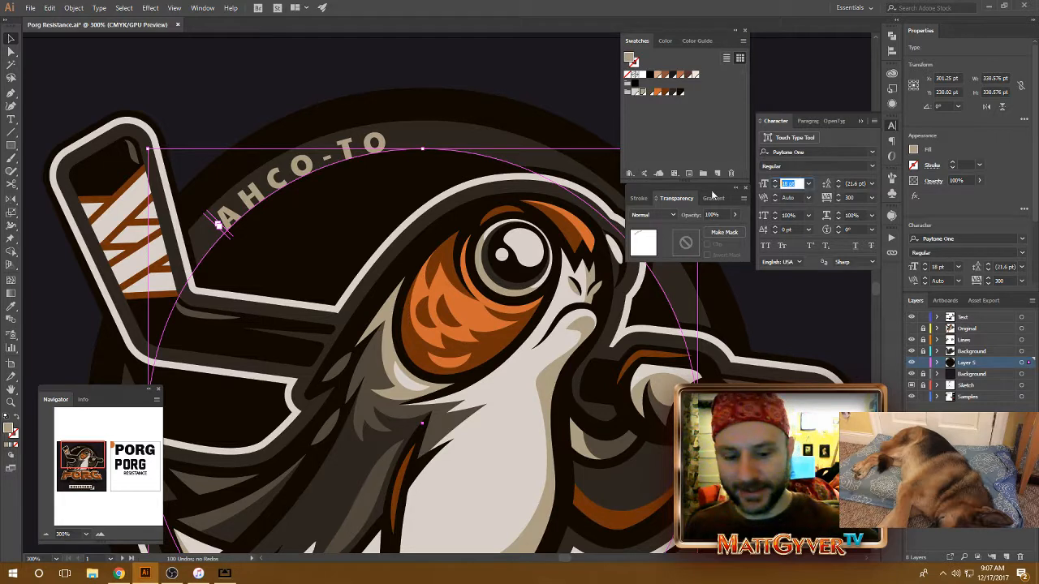
{"action": "type", "text": "16"}
{"action": "key", "text": "Return"}
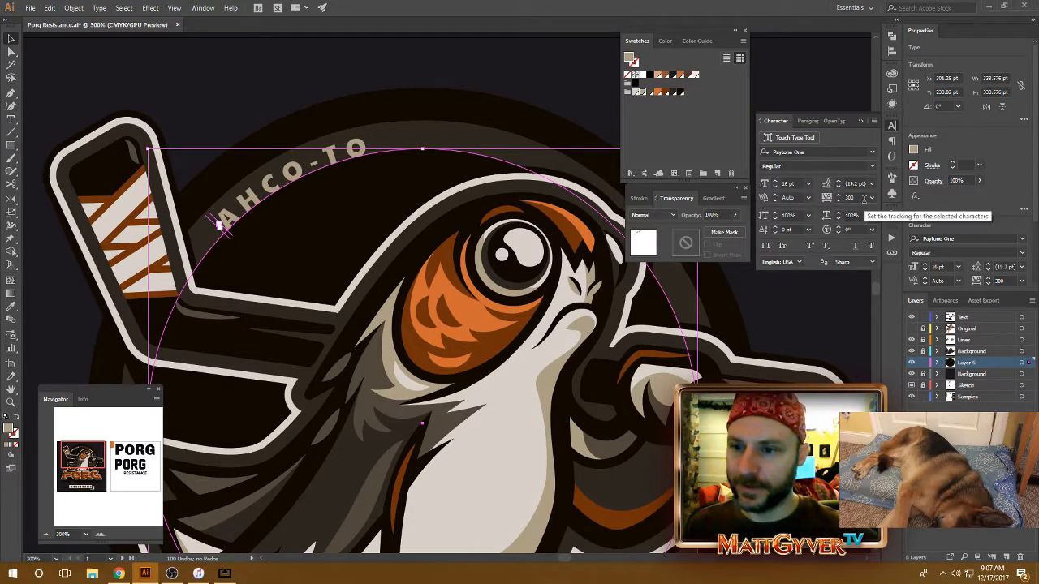
Set the curved AHCO-TO text to a tracking of 500 and a font size of 15 pt.
{"action": "left_click", "coordinate": [849, 198]}
{"action": "type", "text": "500"}
{"action": "key", "text": "Return"}
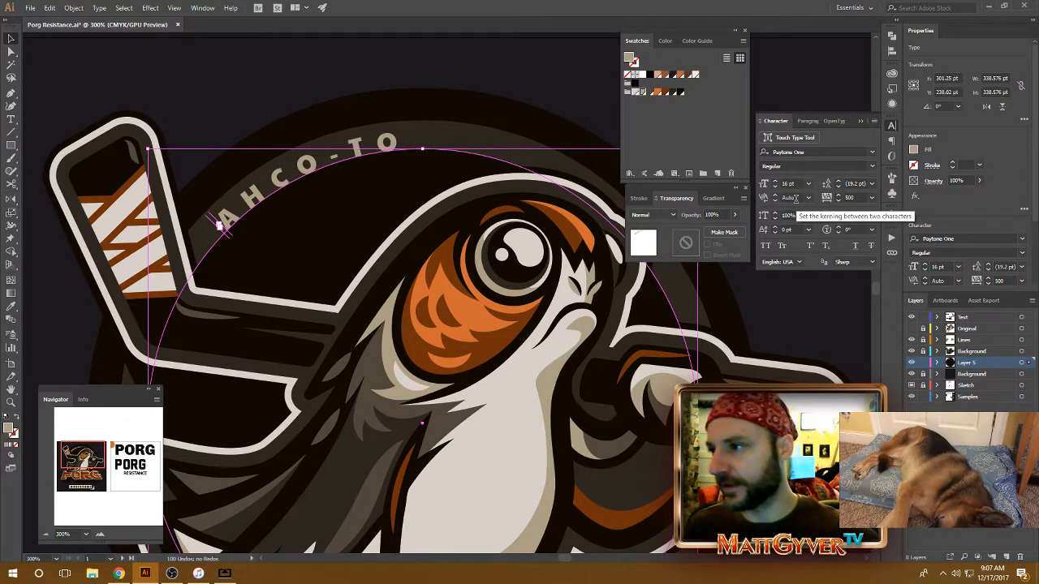
{"action": "left_click_drag", "start_coordinate": [350, 163], "coordinate": [343, 174]}
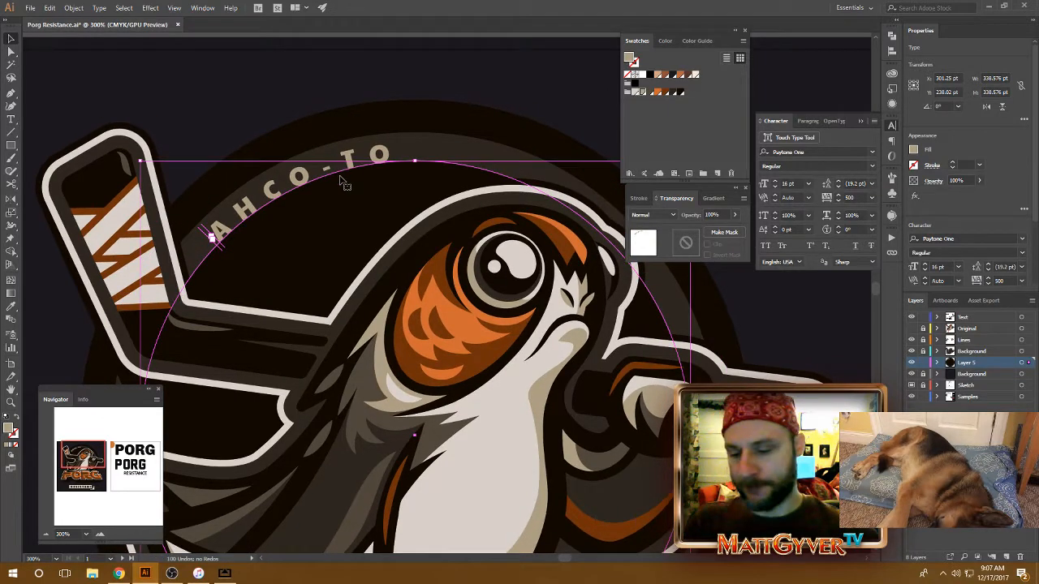
{"action": "type", "text": "15"}
{"action": "key", "text": "Return"}
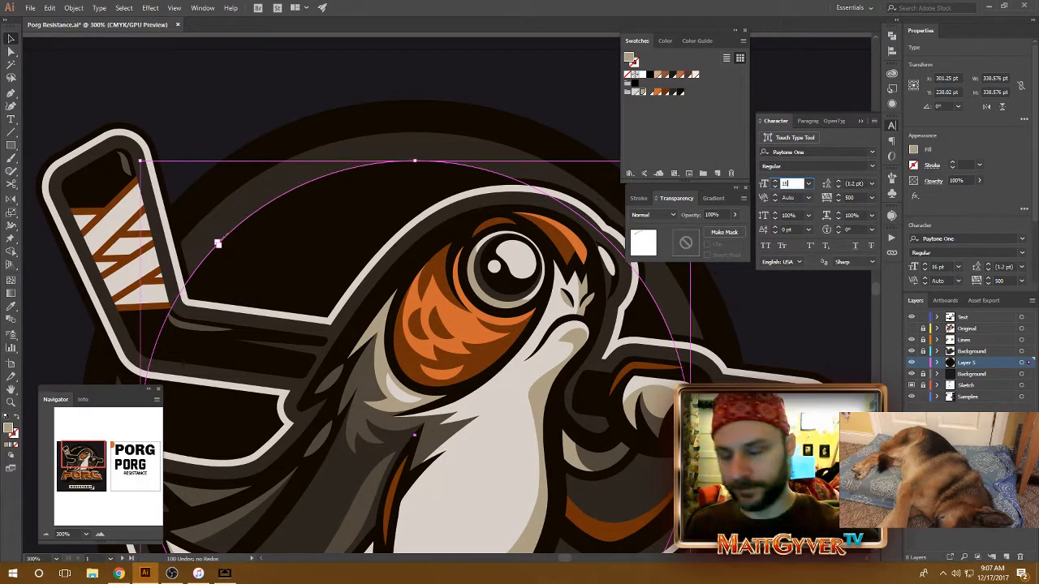
Hide and show each of the background circle's two fills in turn to examine what they form.
{"action": "left_click_drag", "start_coordinate": [442, 126], "coordinate": [411, 138]}
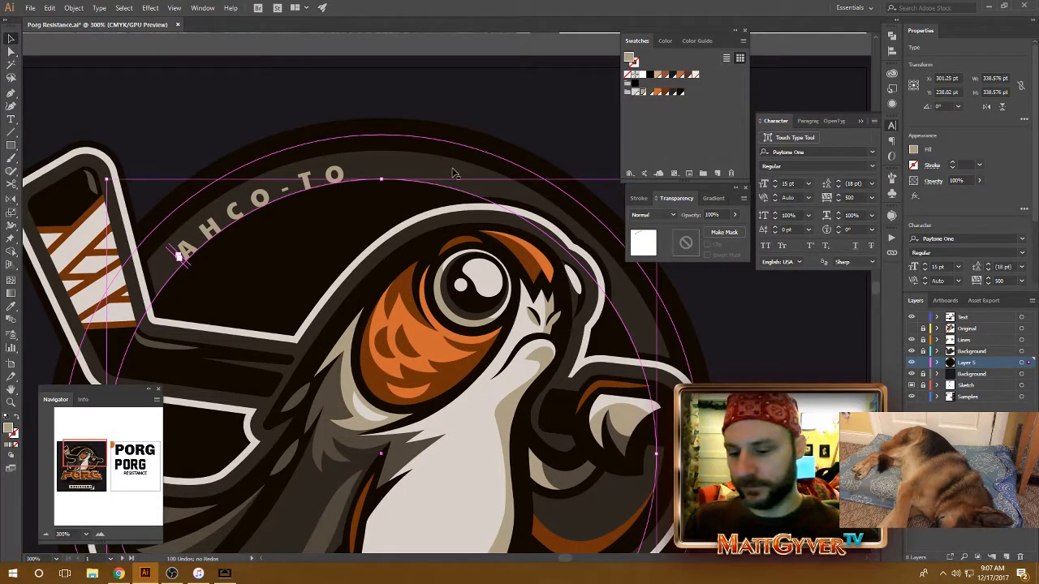
{"action": "key", "text": "ctrl+minus"}
{"action": "left_click_drag", "start_coordinate": [487, 203], "coordinate": [467, 218]}
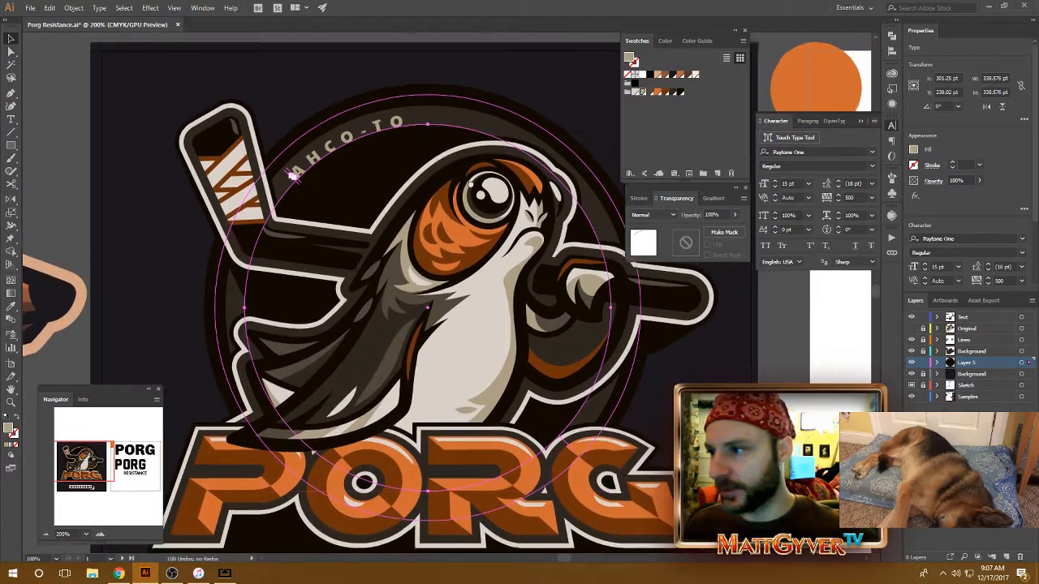
{"action": "left_click", "coordinate": [442, 114]}
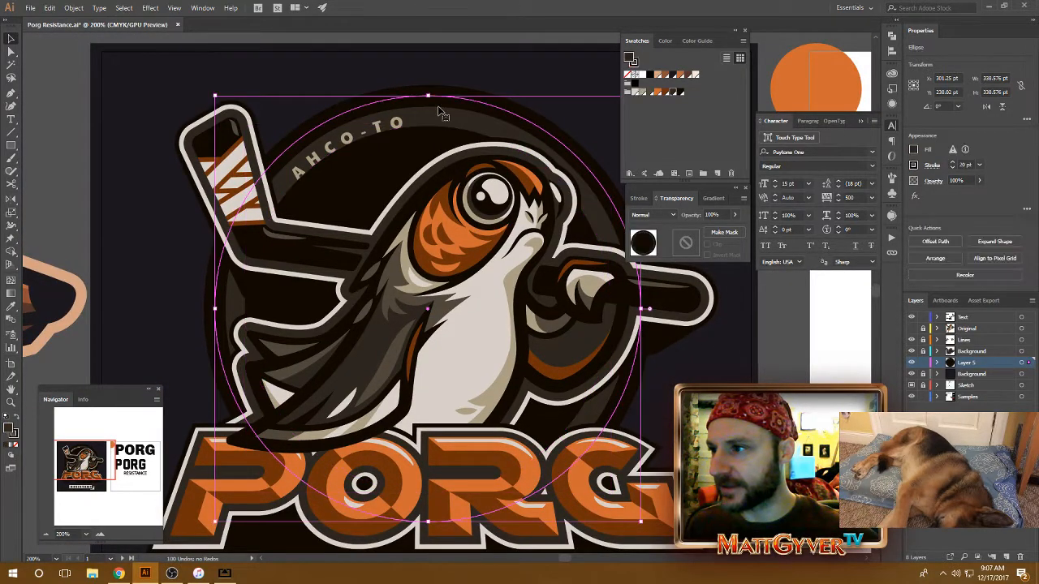
{"action": "left_click", "coordinate": [893, 104]}
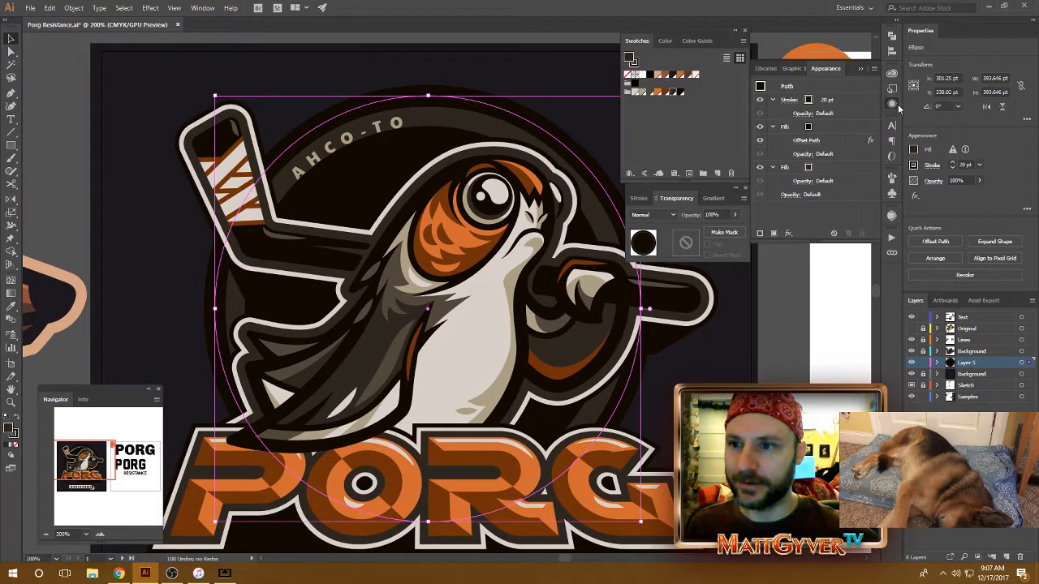
{"action": "left_click", "coordinate": [761, 169]}
{"action": "left_click", "coordinate": [760, 168]}
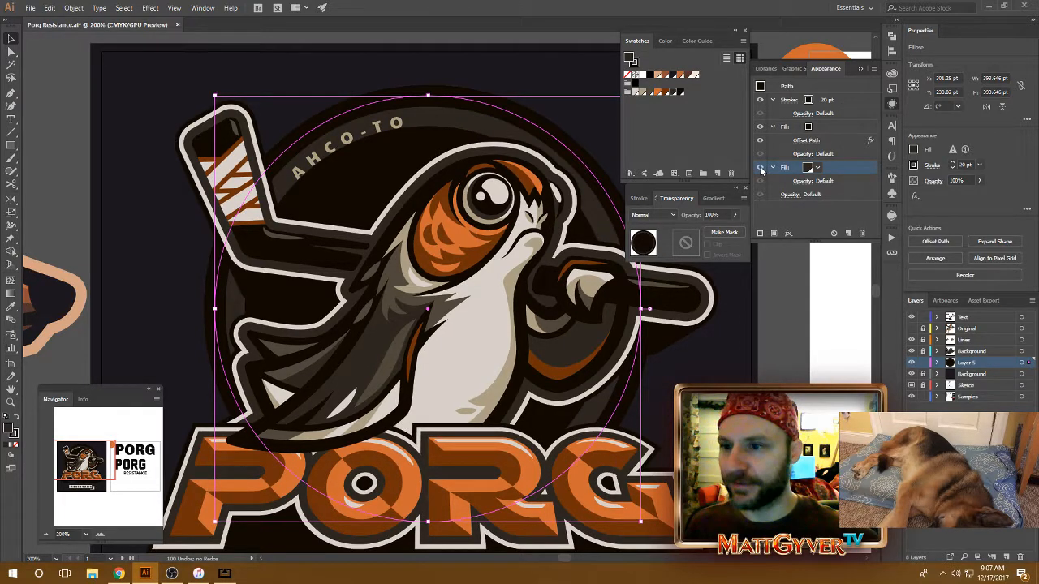
{"action": "left_click", "coordinate": [761, 130]}
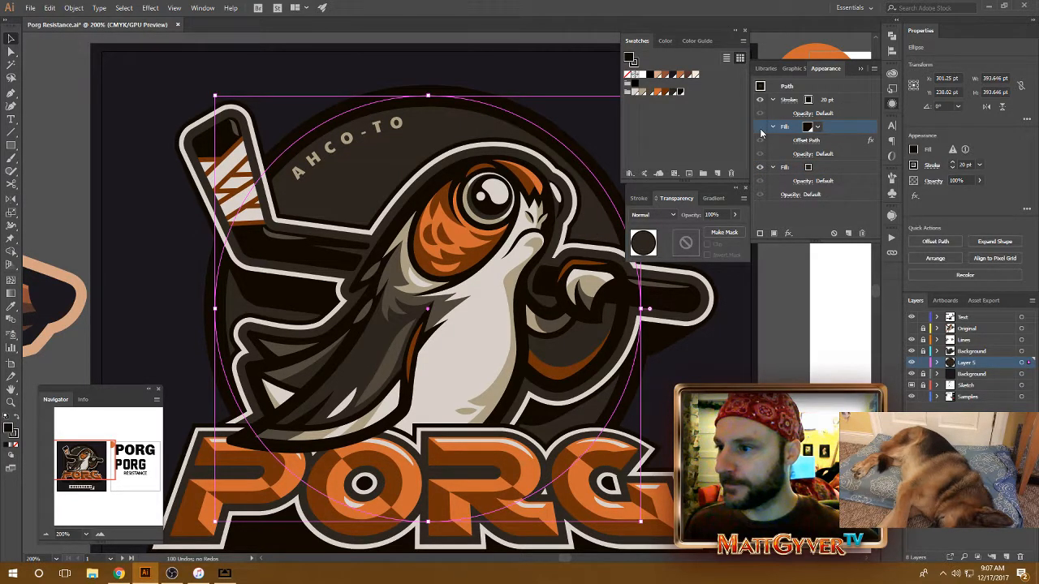
{"action": "left_click", "coordinate": [760, 128]}
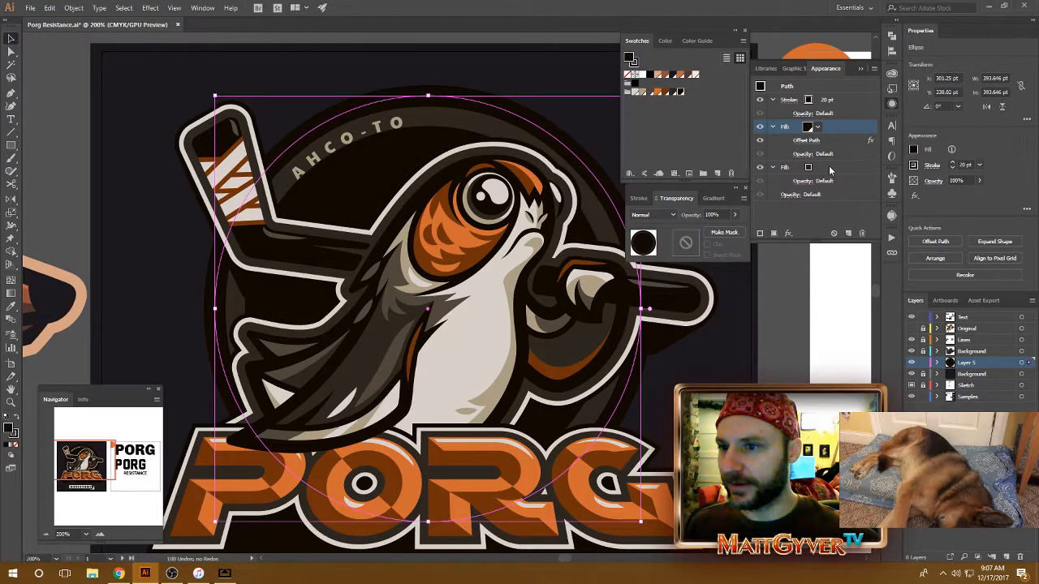
Enlarge the AHCO-TO text circle from its centre to about 344.3 pt and set its font size to 15 pt.
{"action": "left_click", "coordinate": [367, 139]}
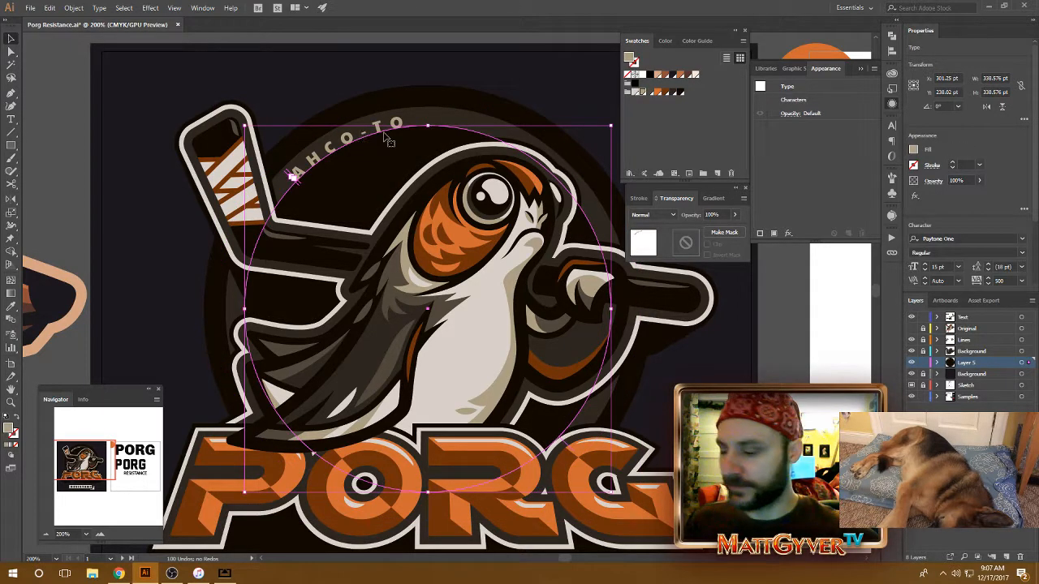
{"action": "key", "text": "ctrl+plus"}
{"action": "left_click_drag", "start_coordinate": [446, 110], "coordinate": [319, 262]}
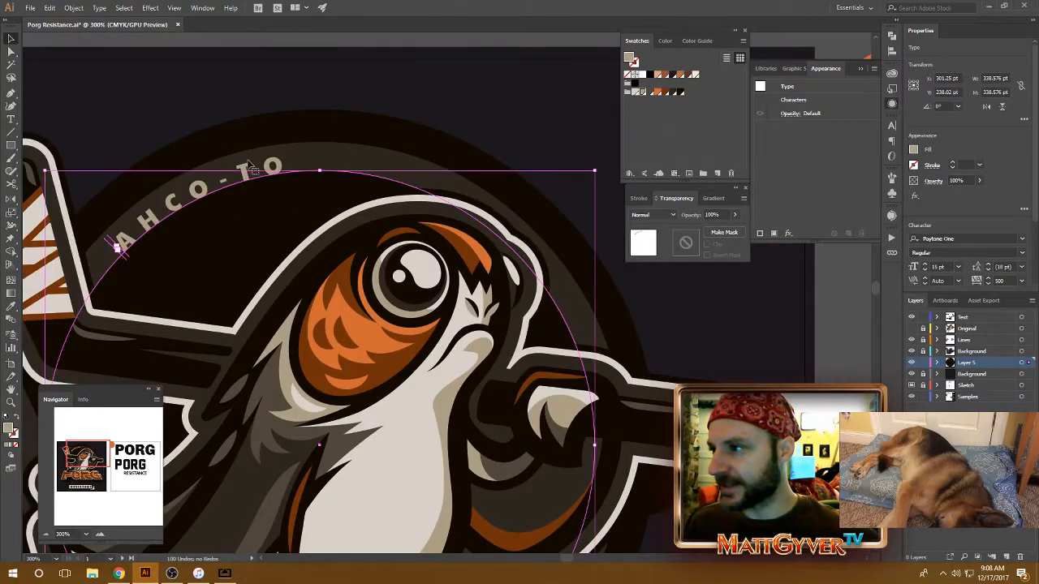
{"action": "left_click_drag", "start_coordinate": [597, 172], "coordinate": [600, 165]}
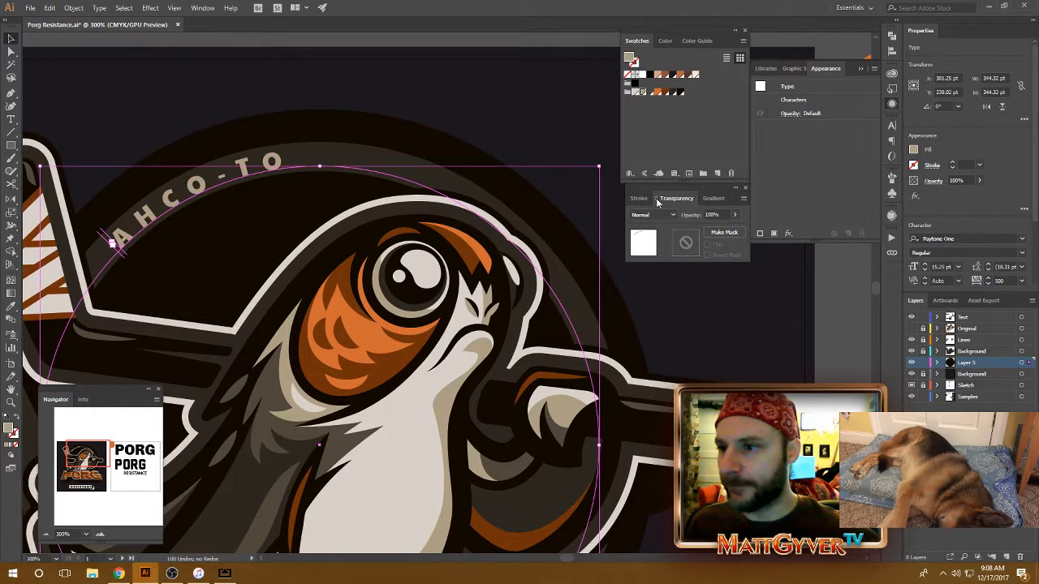
{"action": "left_click", "coordinate": [892, 126]}
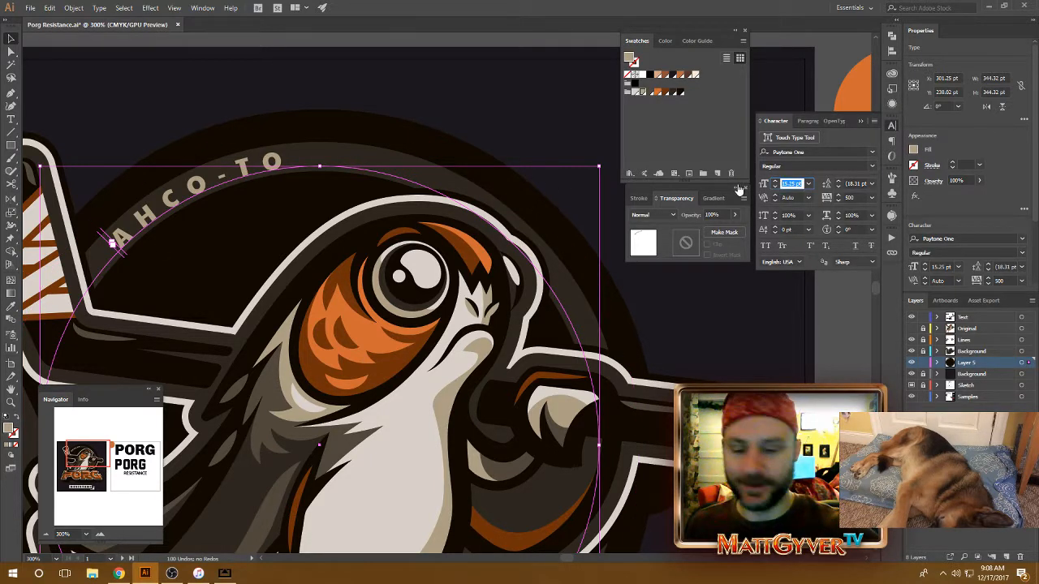
{"action": "type", "text": "15"}
{"action": "key", "text": "Return"}
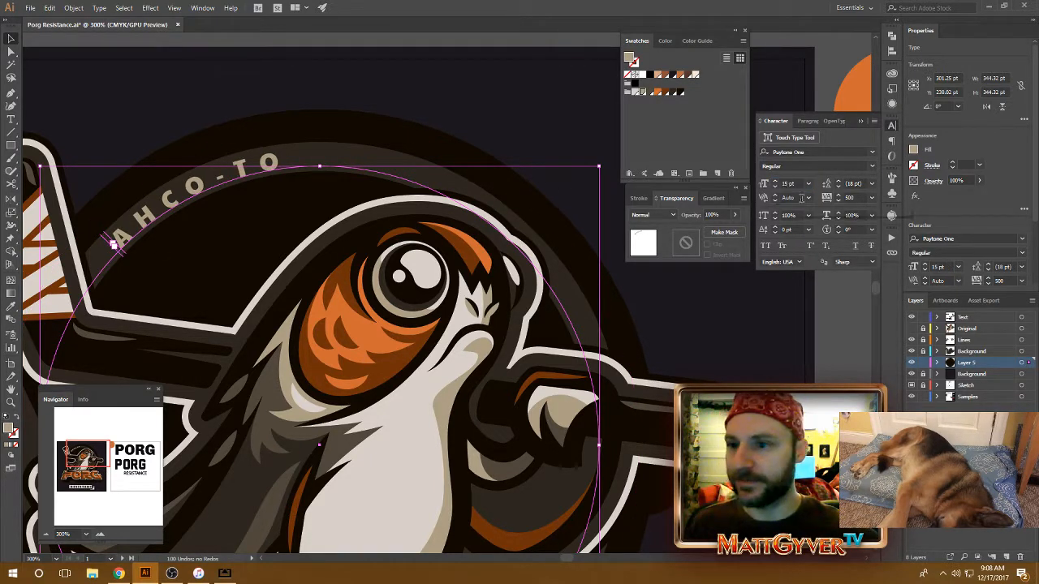
Recolour the curved AHCO-TO text with the dark grey-brown swatch from the logo's colour group.
{"action": "key", "text": "ctrl+minus"}
{"action": "key", "text": "ctrl+minus"}
{"action": "key", "text": "ctrl+minus"}
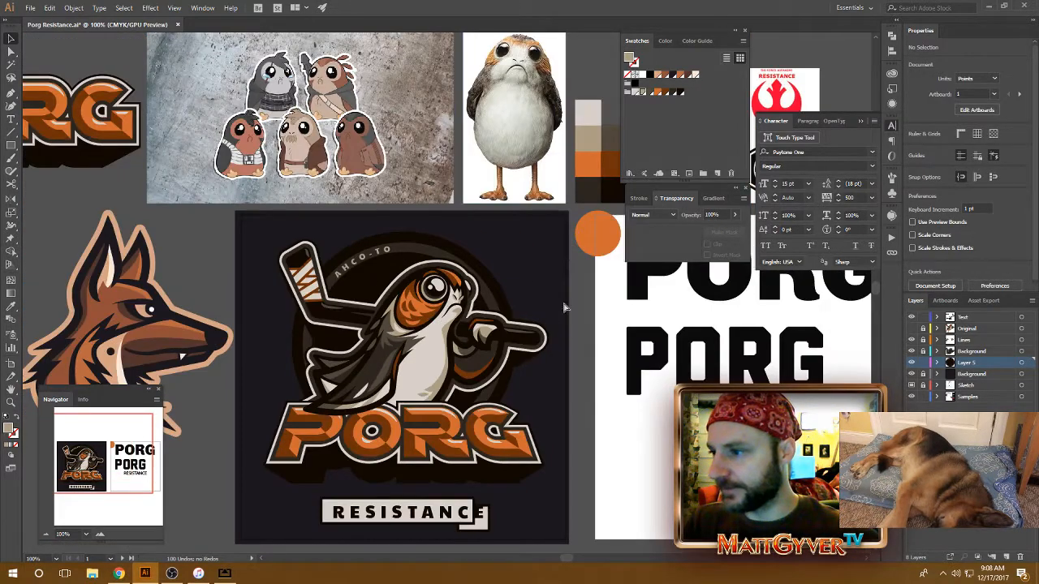
{"action": "left_click_drag", "start_coordinate": [421, 328], "coordinate": [380, 244]}
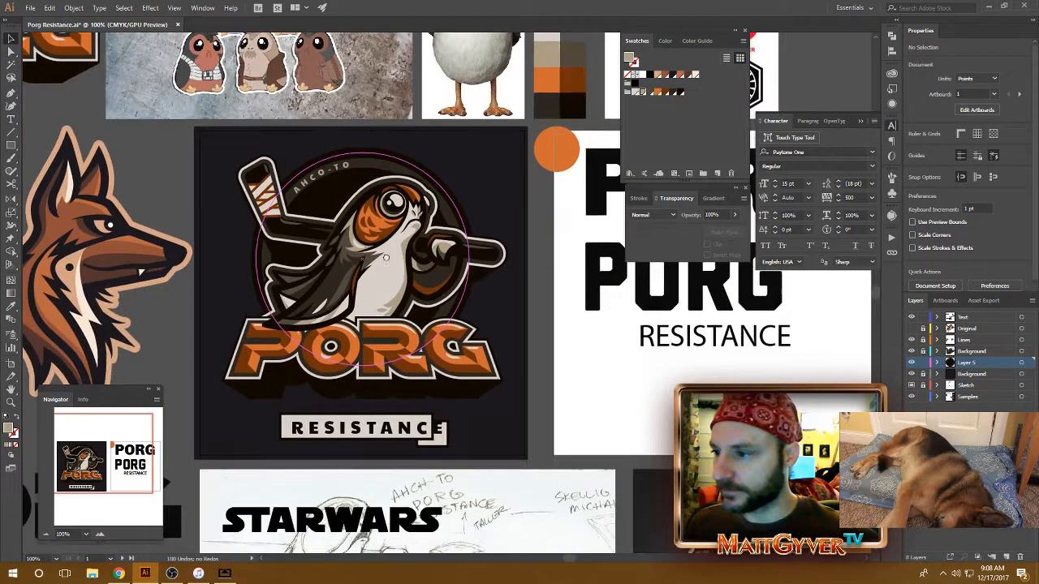
{"action": "left_click", "coordinate": [344, 168]}
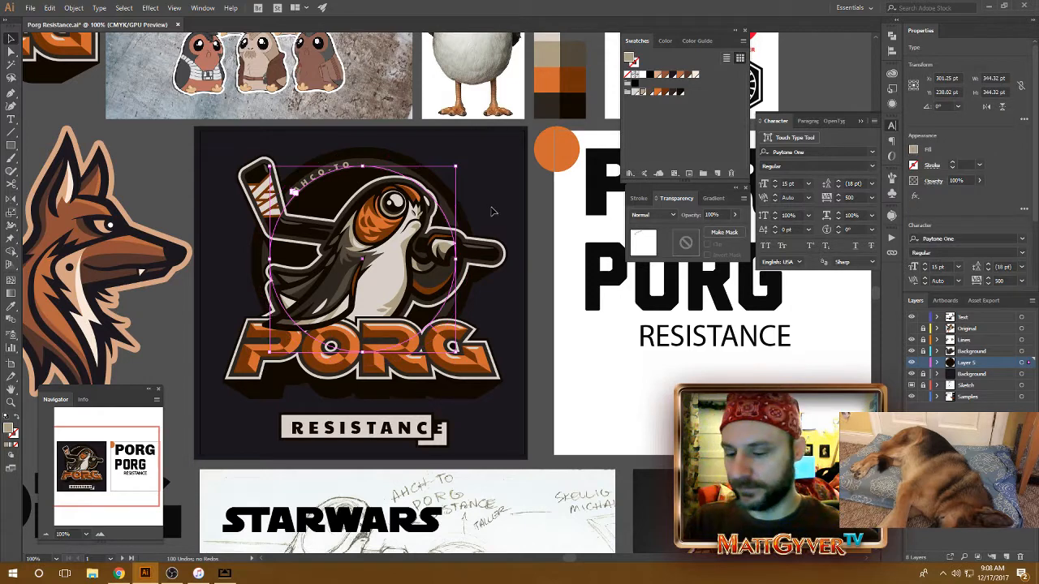
{"action": "key", "text": "ctrl+plus"}
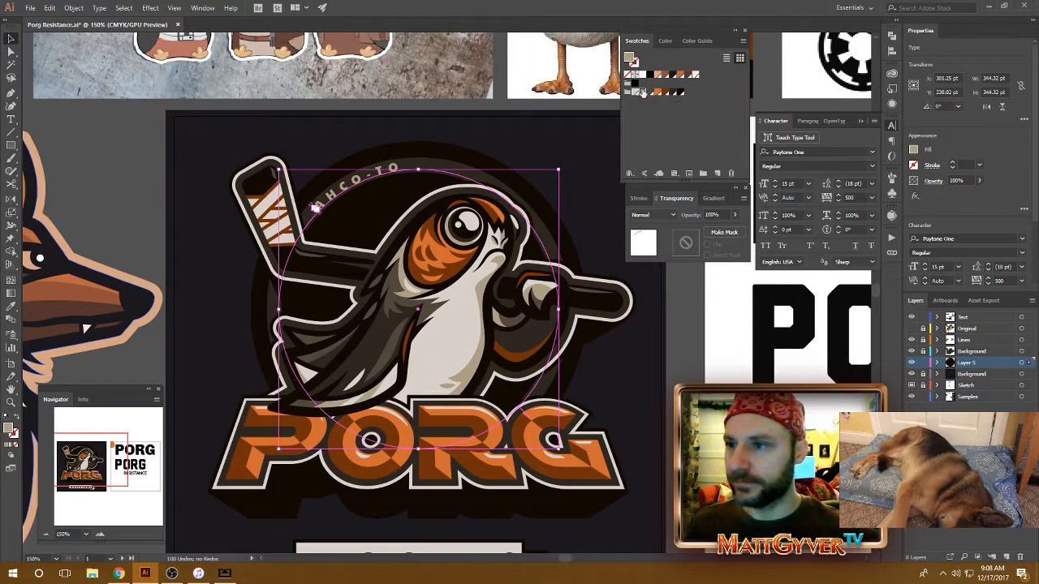
{"action": "left_click", "coordinate": [651, 93]}
{"action": "left_click", "coordinate": [687, 343]}
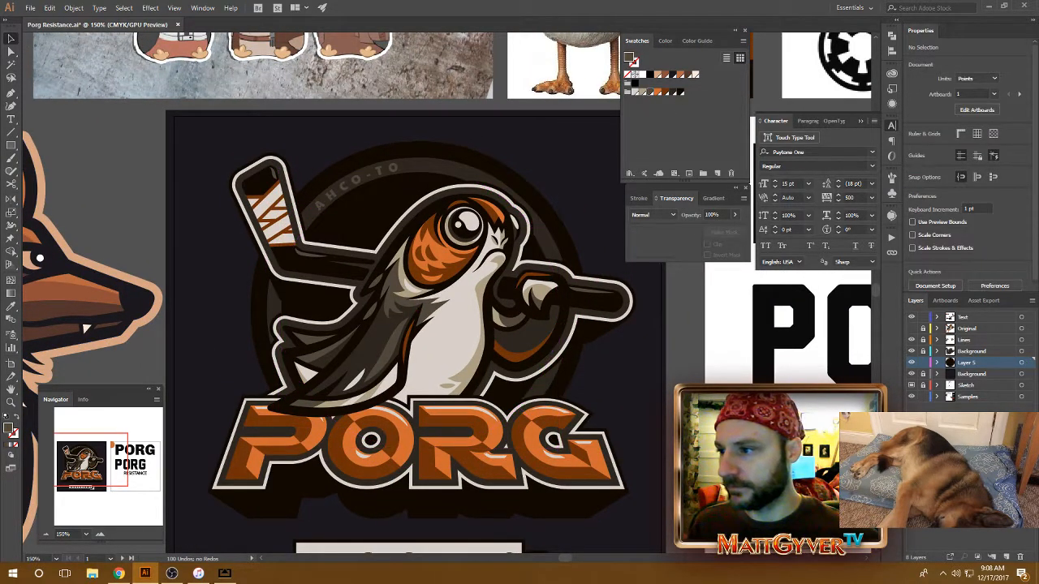
Limit the AHCO-TO text to the circle's upper arc by moving its end bracket beside the raised flipper and its start bracket slightly counterclockwise.
{"action": "left_click_drag", "start_coordinate": [481, 275], "coordinate": [452, 264]}
{"action": "left_click", "coordinate": [358, 157]}
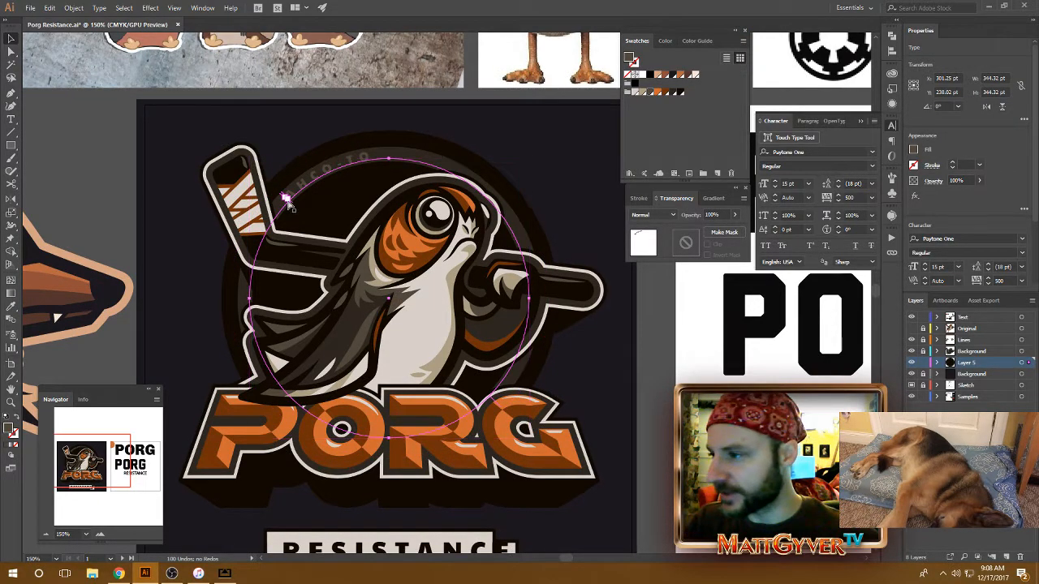
{"action": "key", "text": "ctrl+plus"}
{"action": "left_click_drag", "start_coordinate": [310, 157], "coordinate": [299, 210]}
{"action": "scroll", "coordinate": [652, 479], "scroll_direction": "down", "scroll_amount": 3}
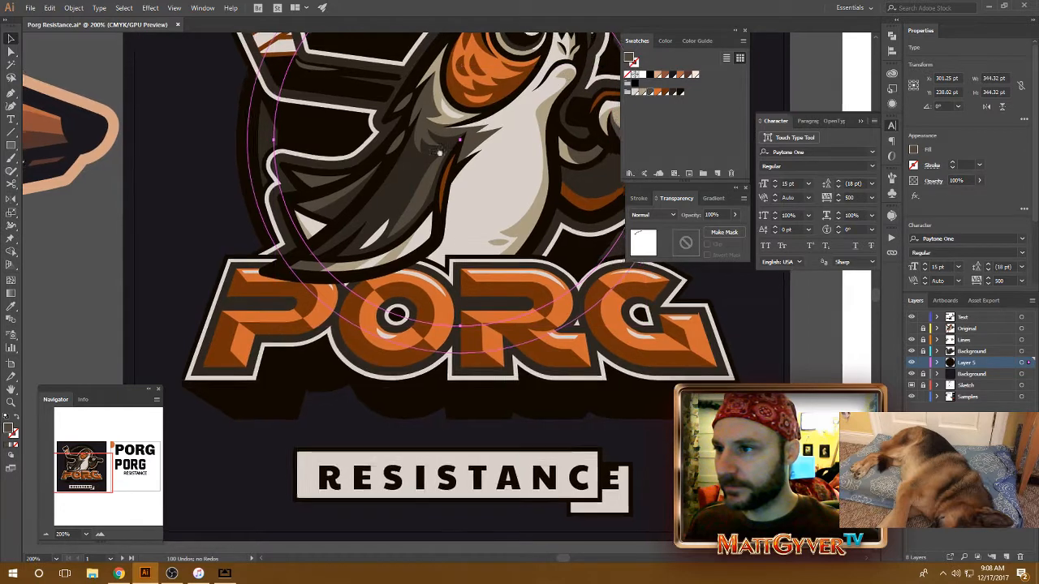
{"action": "left_click_drag", "start_coordinate": [615, 67], "coordinate": [571, 174]}
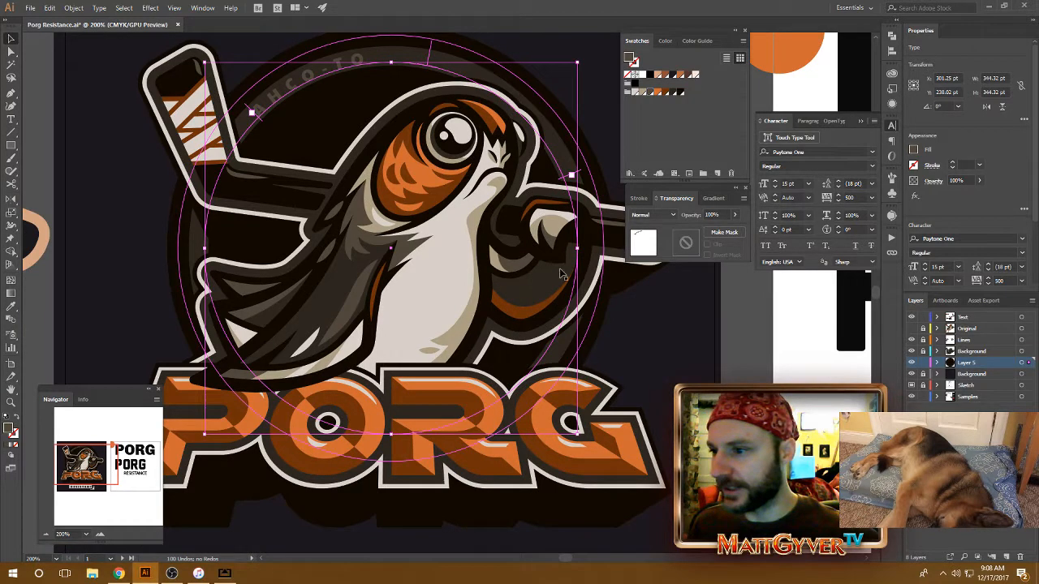
{"action": "left_click_drag", "start_coordinate": [571, 349], "coordinate": [606, 398]}
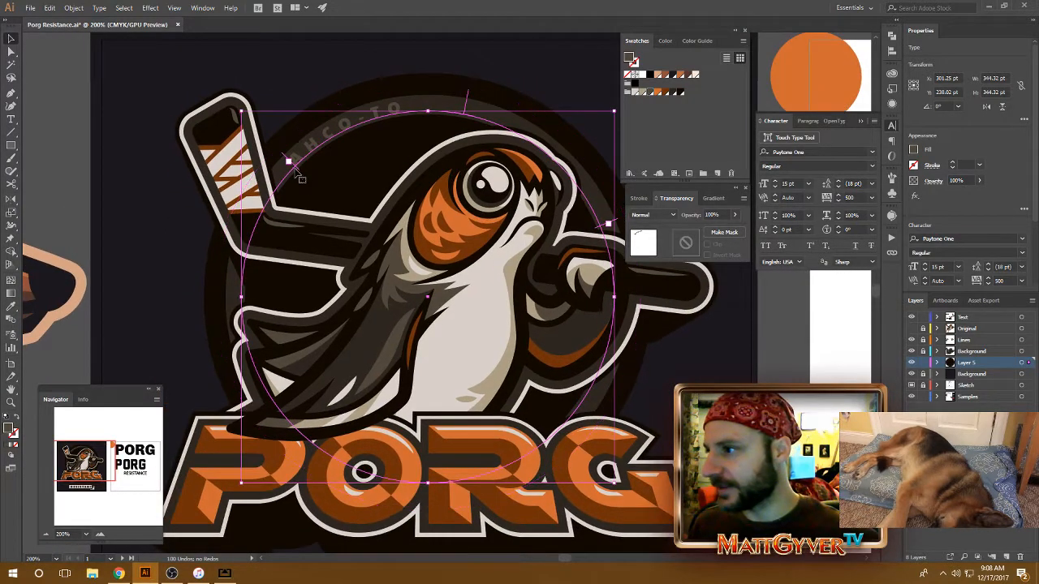
{"action": "left_click_drag", "start_coordinate": [299, 174], "coordinate": [282, 166]}
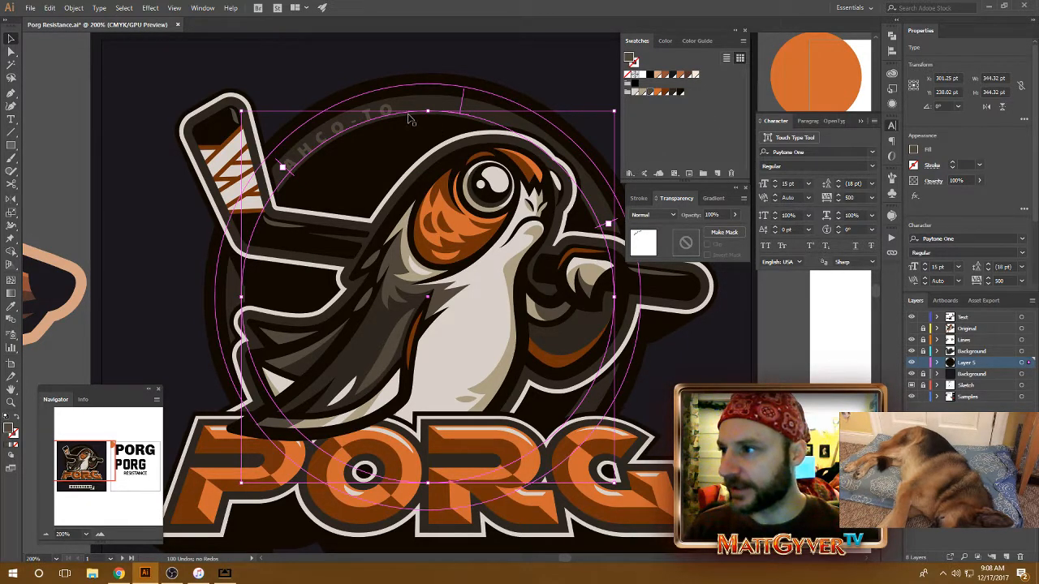
Append SKELLIG MICHAEL to the curved AHCO-TO text and set the tracking to 300.
{"action": "key", "text": "t"}
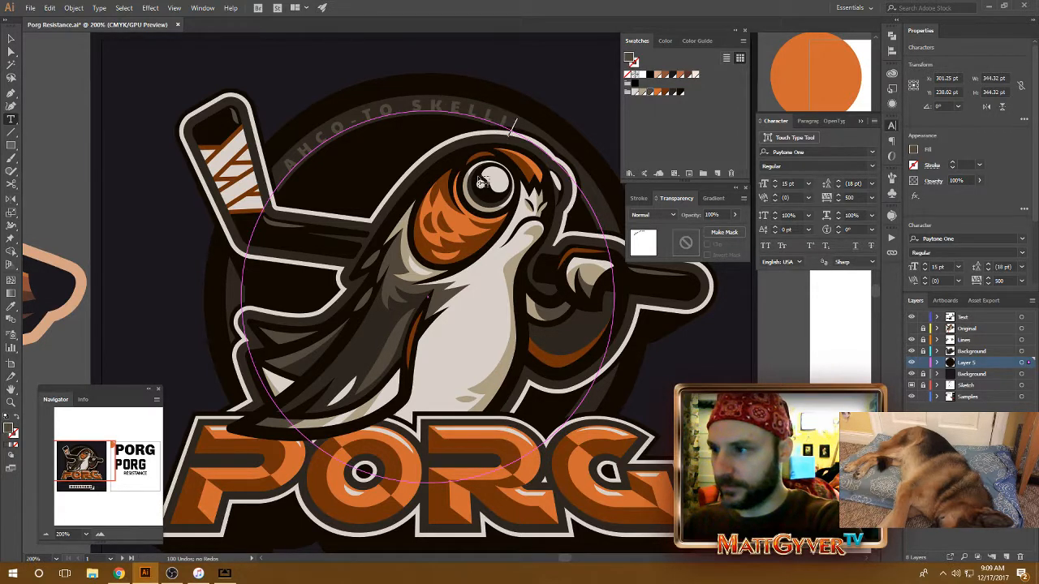
{"action": "left_click_drag", "start_coordinate": [531, 133], "coordinate": [566, 166]}
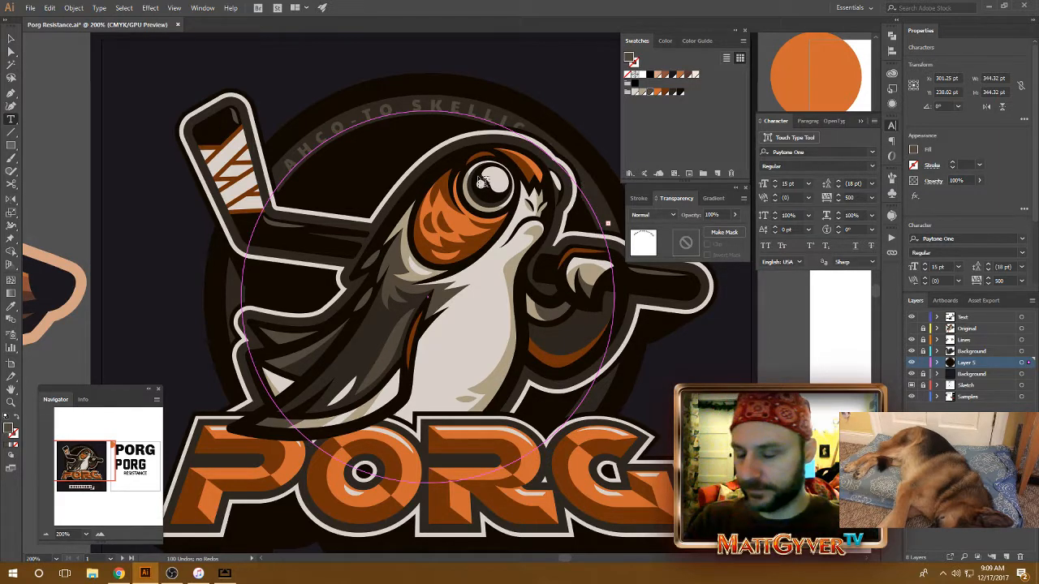
{"action": "key", "text": "Escape"}
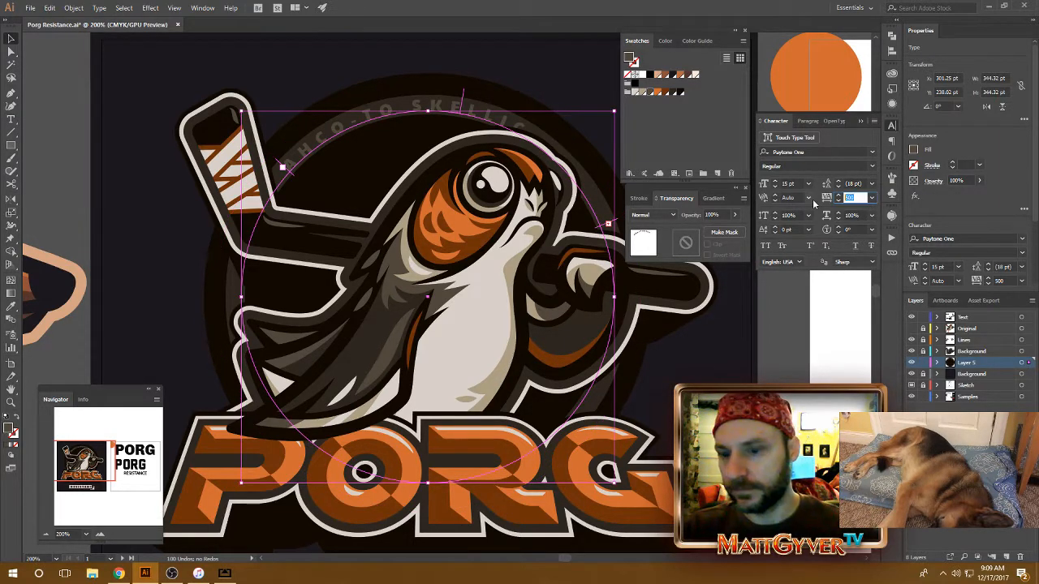
{"action": "type", "text": "300"}
{"action": "key", "text": "Return"}
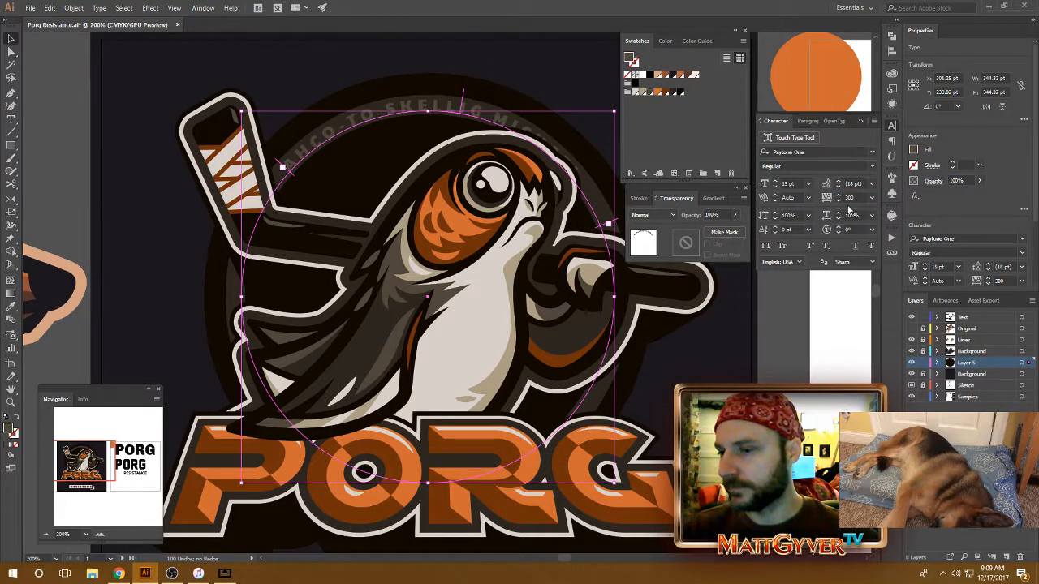
Try a tracking of 200 on the curved AHCO-TO SKELLIG MICHAEL text, then set it back to 300.
{"action": "left_click", "coordinate": [848, 198]}
{"action": "type", "text": "200"}
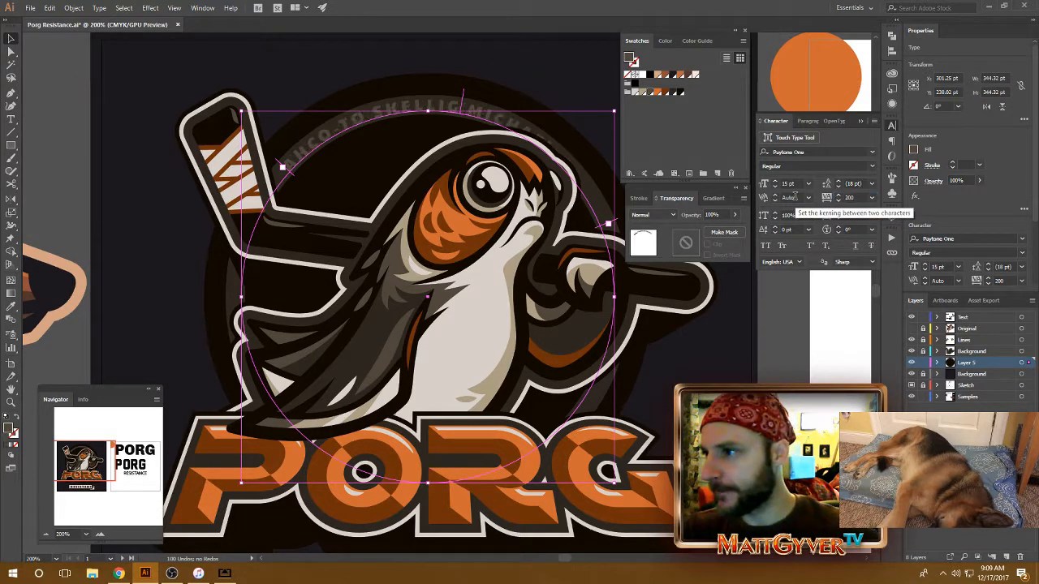
{"action": "key", "text": "Return"}
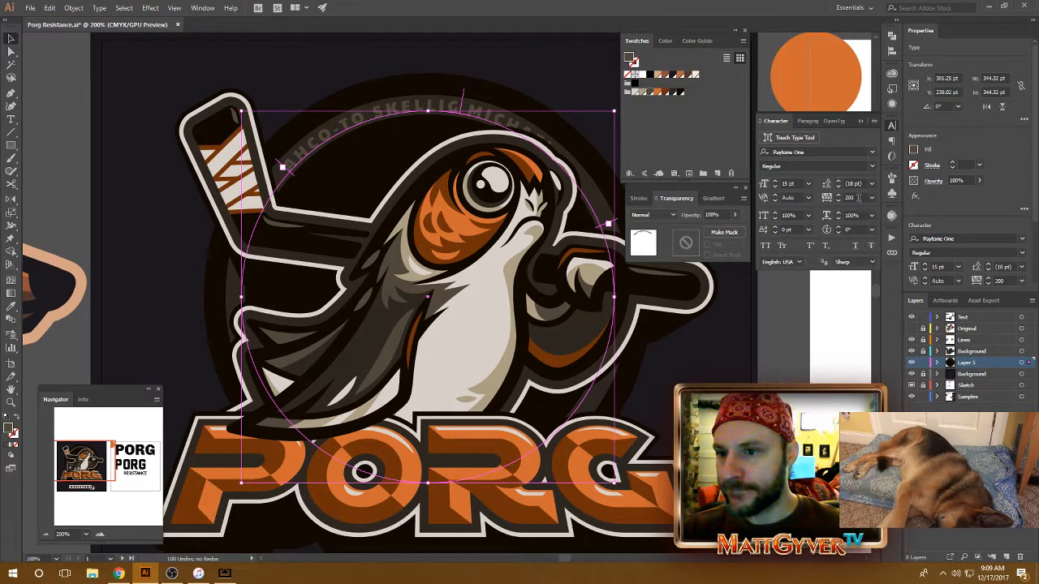
{"action": "left_click", "coordinate": [850, 197]}
{"action": "type", "text": "300"}
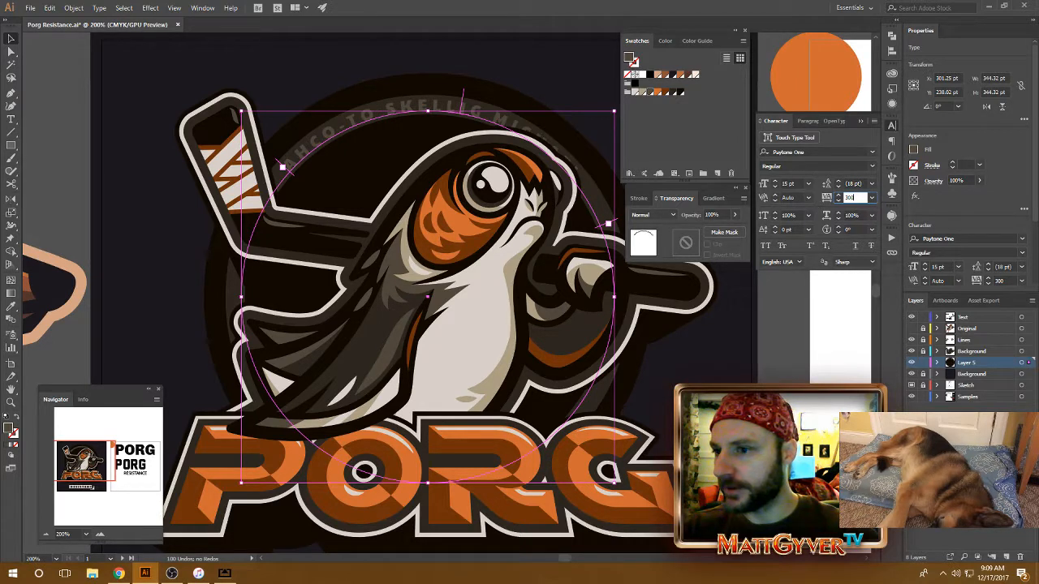
Widen the curved text's tracking to 420 and deselect the text.
{"action": "key", "text": "Up"}
{"action": "key", "text": "Up"}
{"action": "key", "text": "Up"}
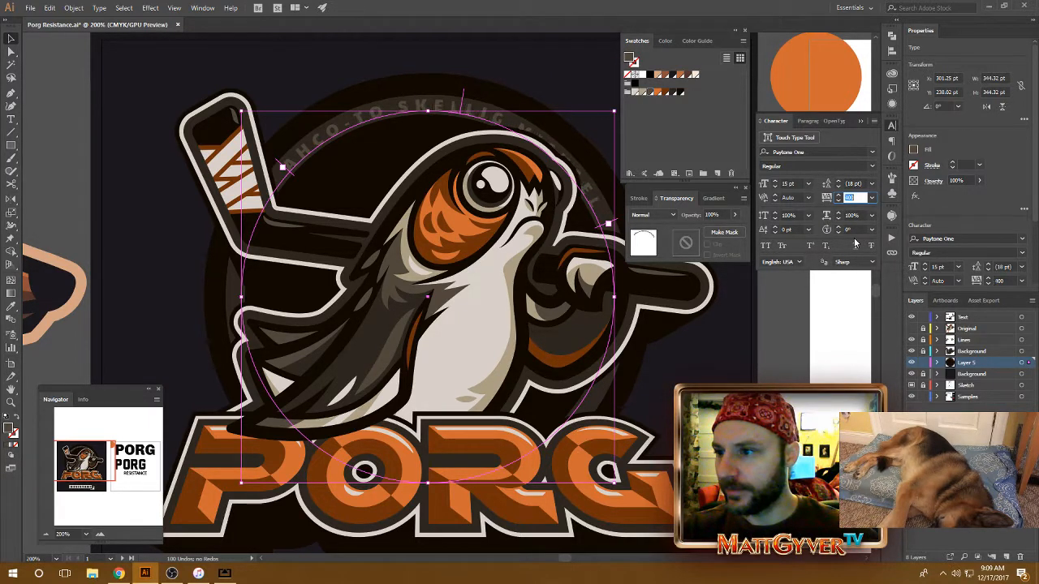
{"action": "type", "text": "420"}
{"action": "key", "text": "Return"}
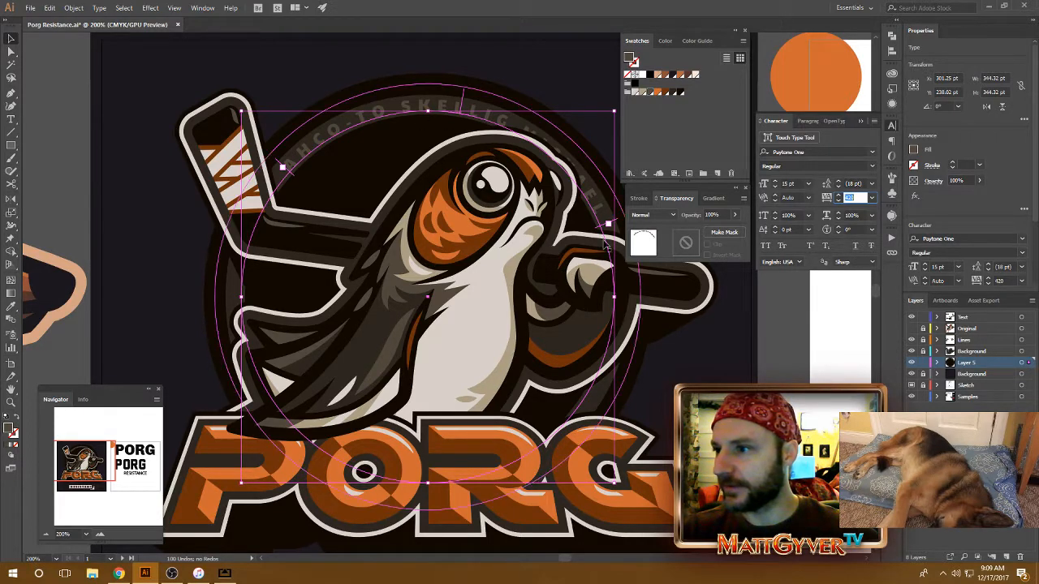
{"action": "left_click", "coordinate": [839, 361]}
{"action": "left_click", "coordinate": [783, 346]}
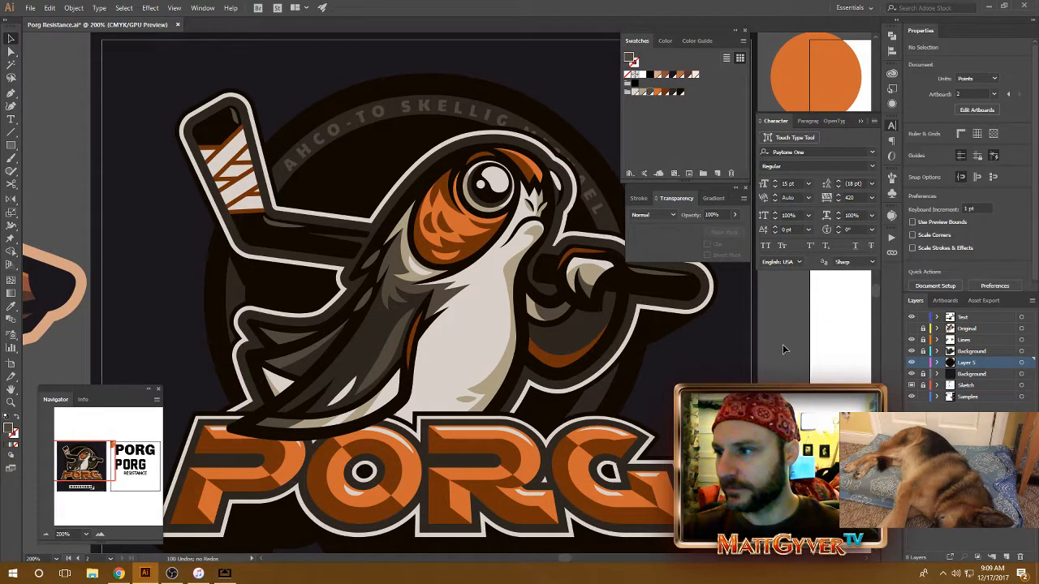
Correct the spelling of AHCO-TO to AHCH-TO in the curved ring text.
{"action": "key", "text": "ctrl+minus"}
{"action": "key", "text": "ctrl+minus"}
{"action": "key", "text": "ctrl+minus"}
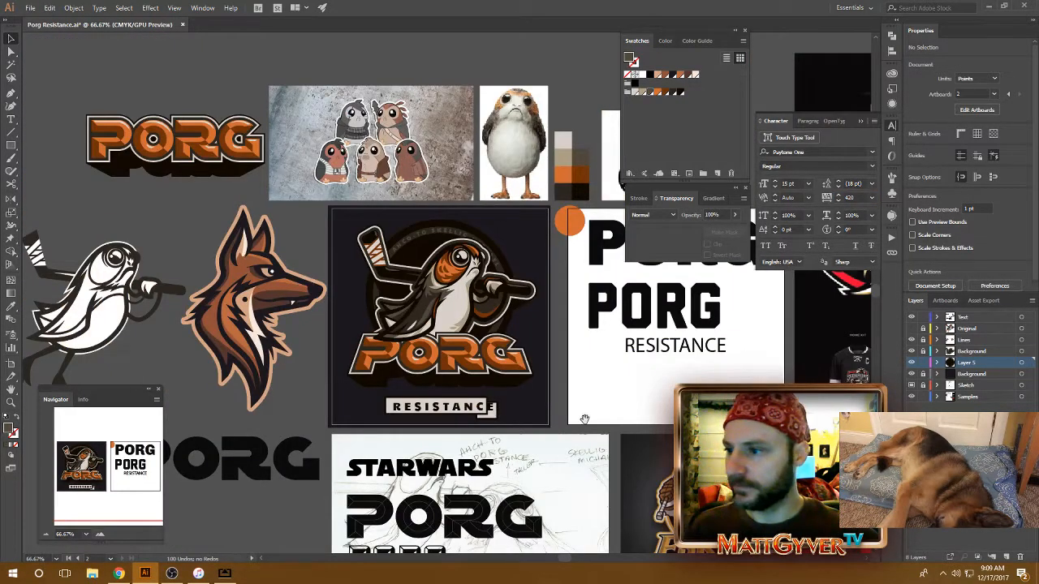
{"action": "scroll", "coordinate": [588, 352], "scroll_direction": "down", "scroll_amount": 2}
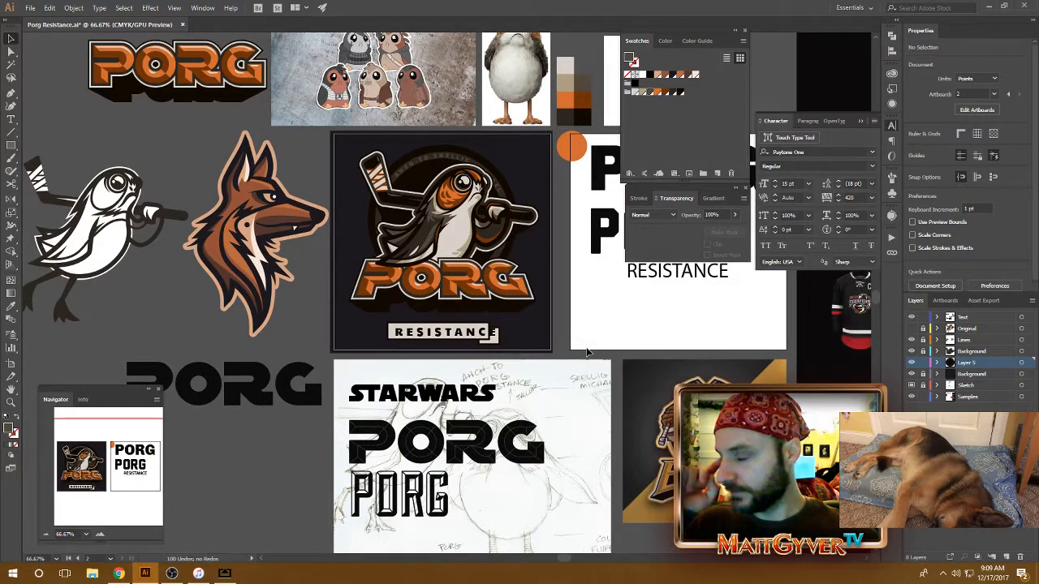
{"action": "double_click", "coordinate": [415, 163]}
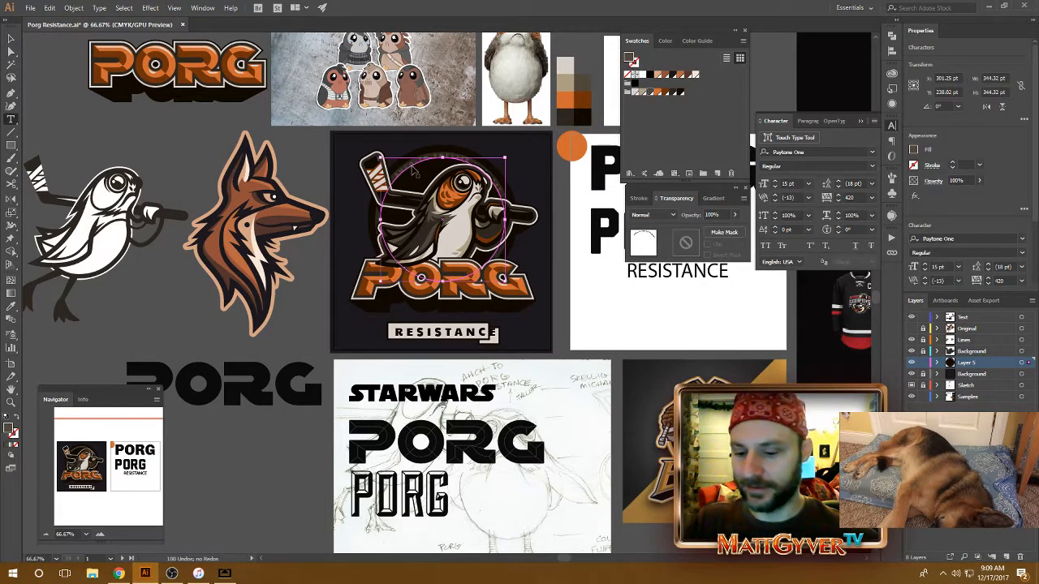
{"action": "key", "text": "ctrl+="}
{"action": "key", "text": "ctrl+="}
{"action": "key", "text": "ctrl+="}
{"action": "scroll", "coordinate": [342, 85], "scroll_direction": "up", "scroll_amount": 4}
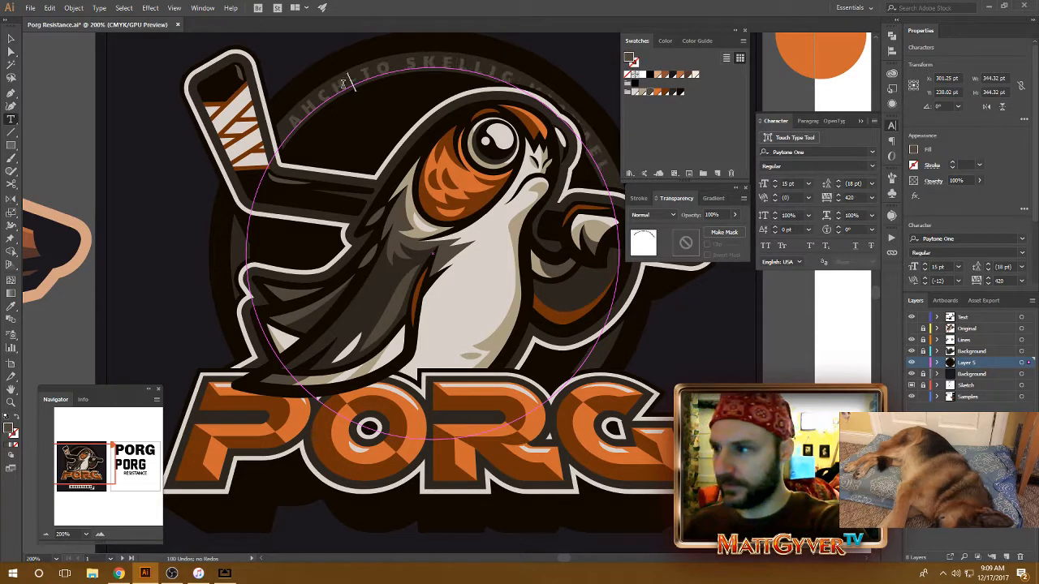
{"action": "key", "text": "Escape"}
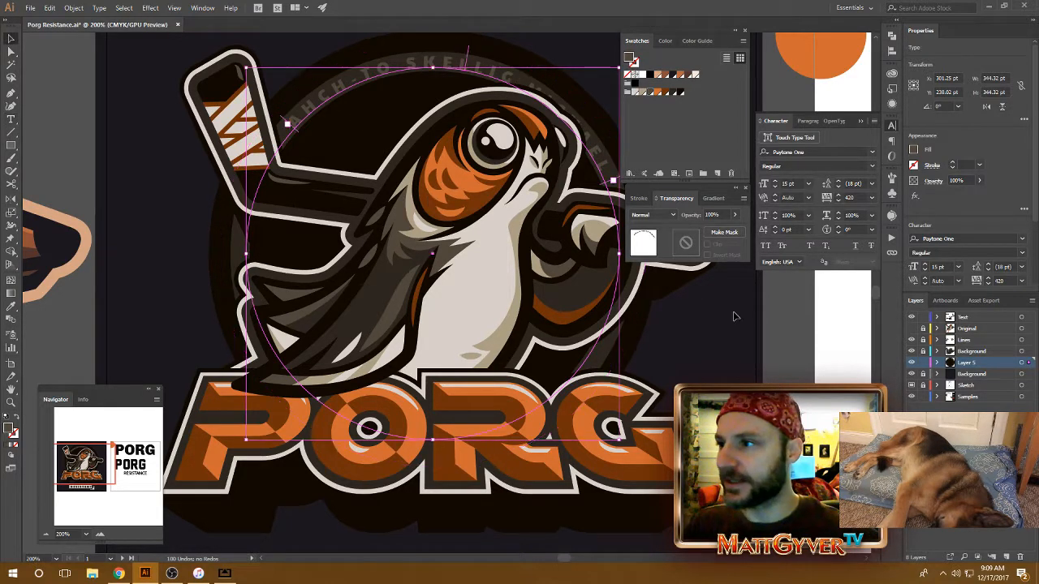
Delete SKELLIG MICHAEL from the curved text, leaving only AHCH-TO.
{"action": "double_click", "coordinate": [410, 65]}
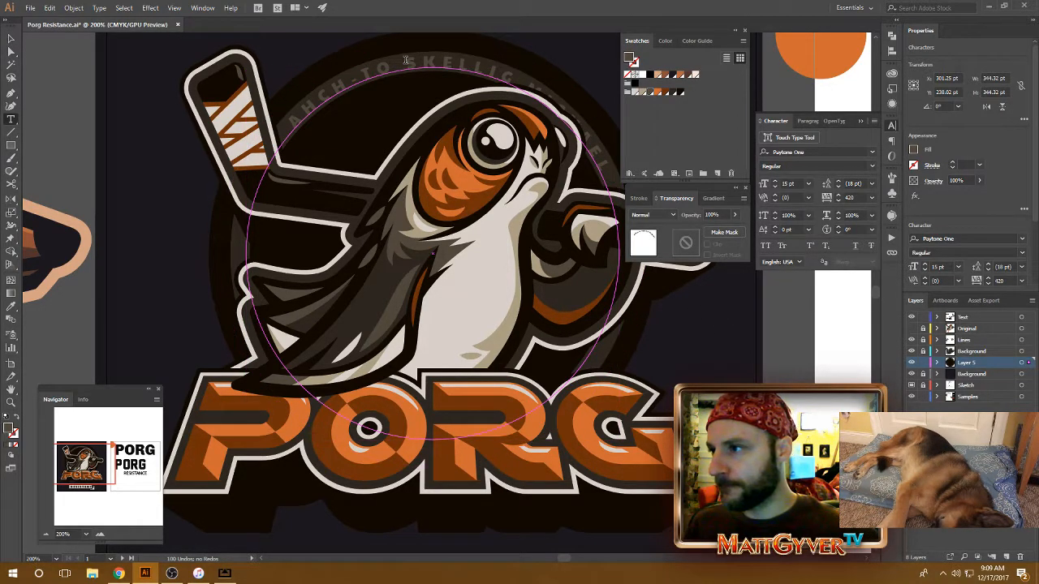
{"action": "left_click_drag", "start_coordinate": [406, 60], "coordinate": [688, 180]}
{"action": "key", "text": "BackSpace"}
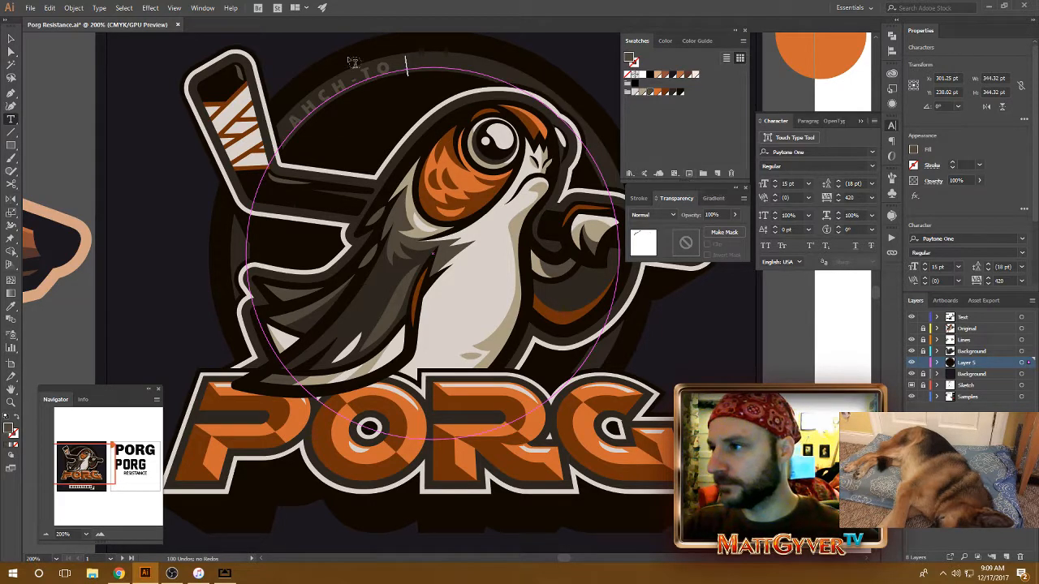
{"action": "key", "text": "Escape"}
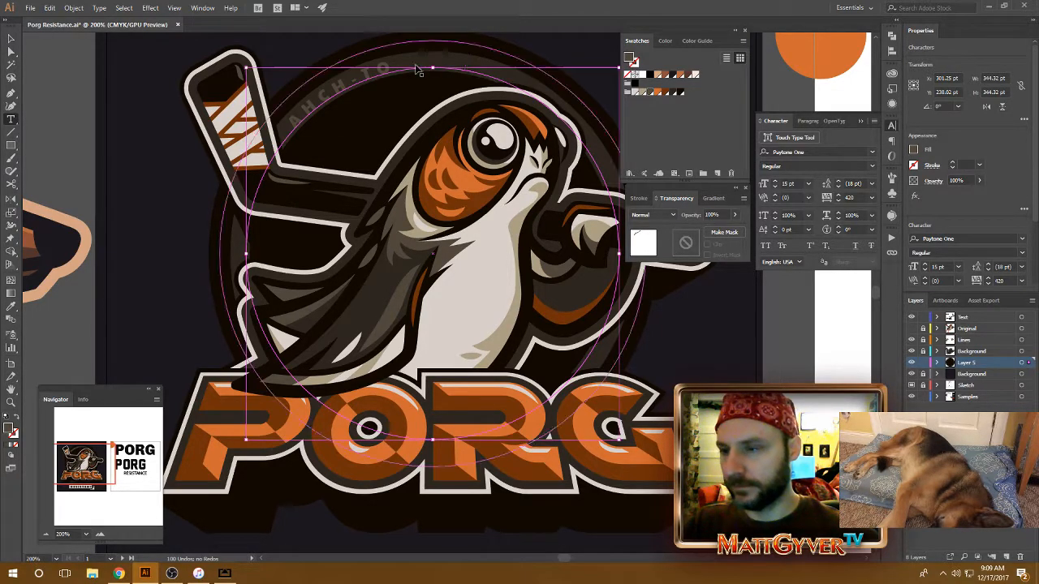
Shift the AHCH-TO text's start bracket slightly clockwise and set its tracking to 800 after trying 600.
{"action": "left_click", "coordinate": [850, 197]}
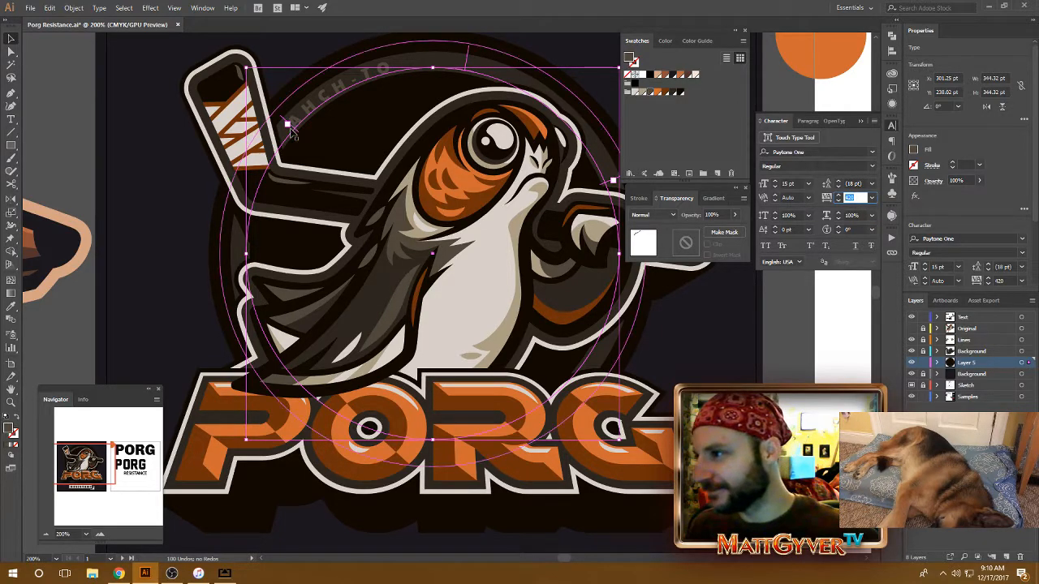
{"action": "mouse_move", "coordinate": [287, 124]}
{"action": "left_mouse_down"}
{"action": "mouse_move", "coordinate": [306, 111]}
{"action": "mouse_move", "coordinate": [291, 120]}
{"action": "left_mouse_up"}
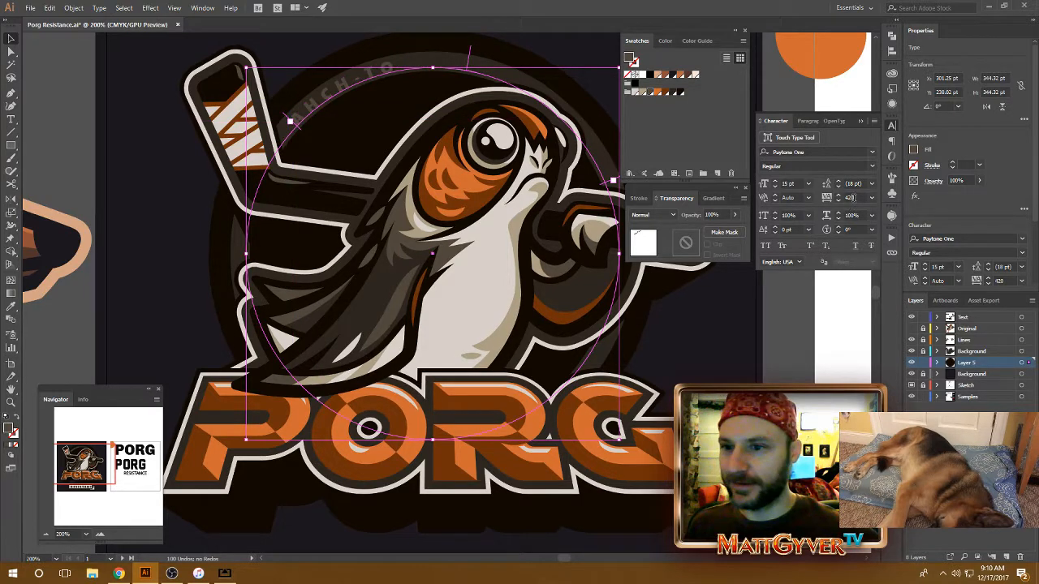
{"action": "left_click", "coordinate": [849, 197]}
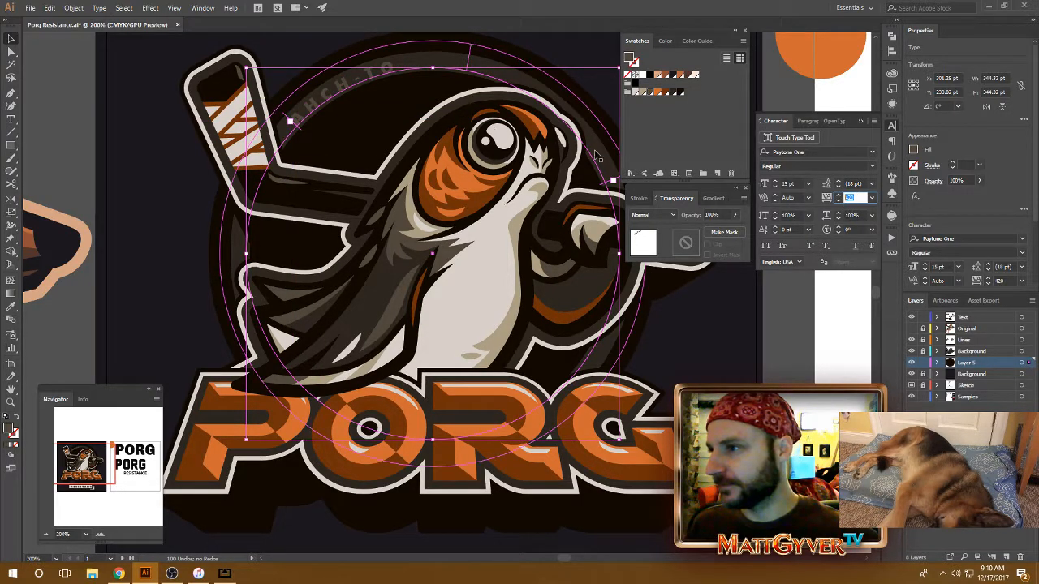
{"action": "type", "text": "600"}
{"action": "key", "text": "Return"}
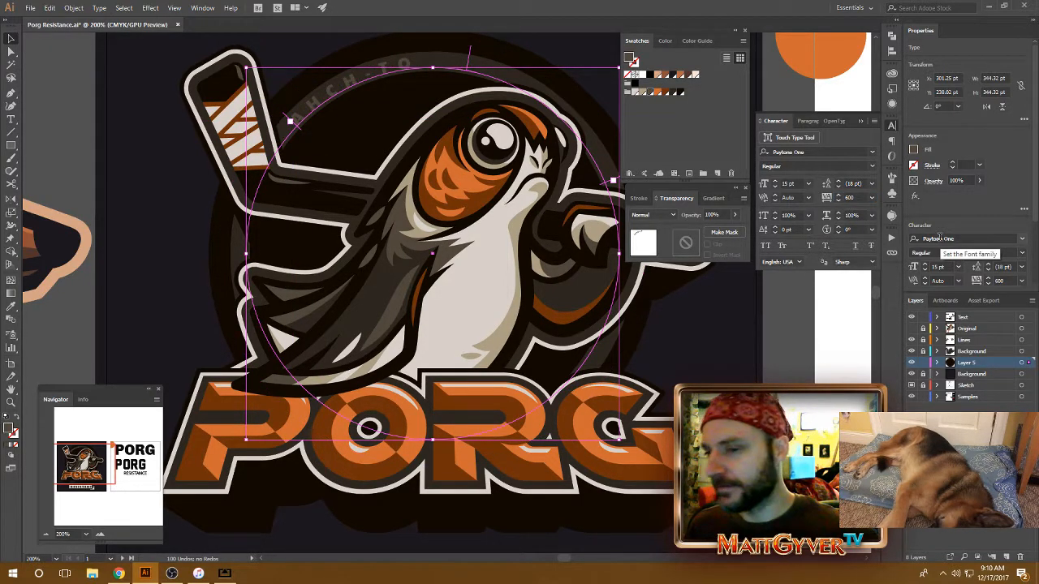
{"action": "left_click", "coordinate": [849, 197]}
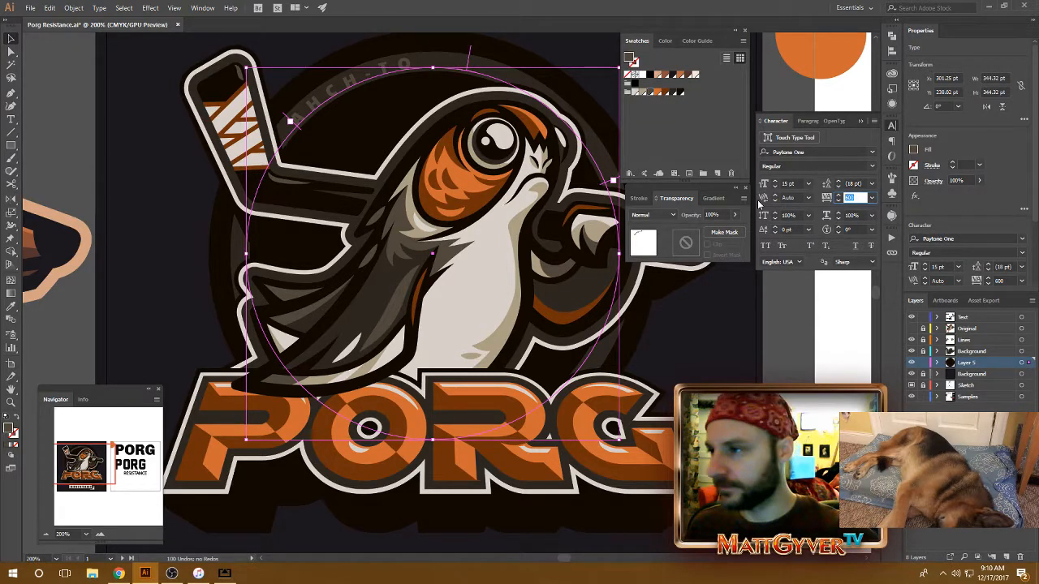
{"action": "type", "text": "800"}
{"action": "key", "text": "Return"}
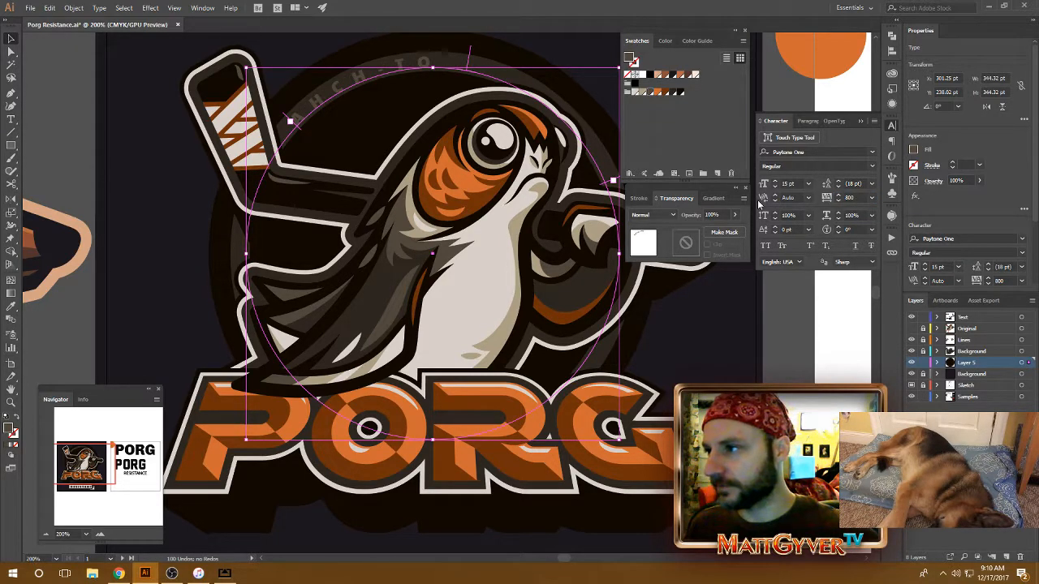
{"action": "left_click", "coordinate": [827, 372]}
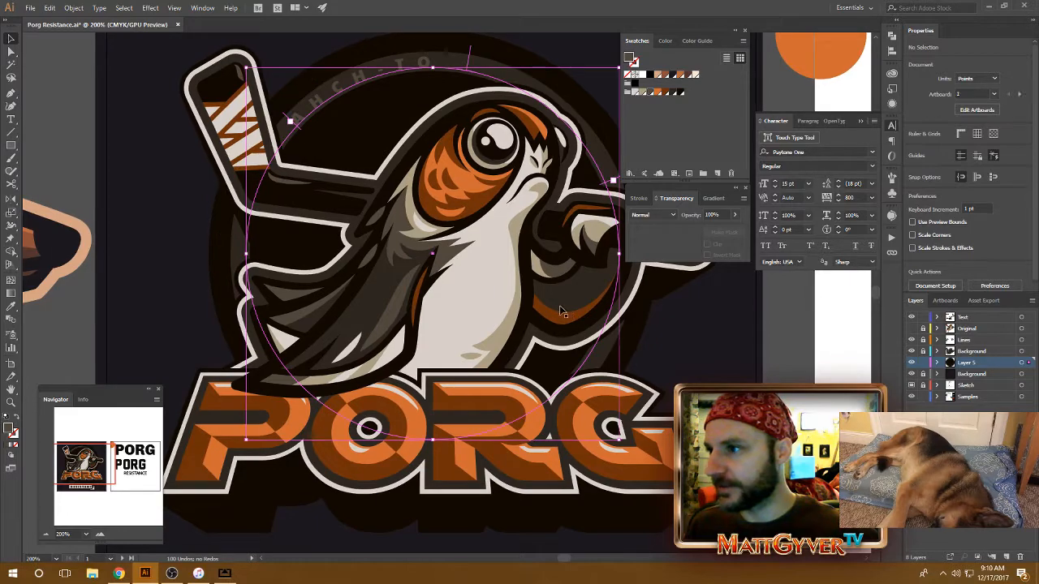
Check which fonts the upper PORG sample on the white artboard and the STARWARS sample on the sketch use.
{"action": "key", "text": "ctrl+minus"}
{"action": "key", "text": "ctrl+minus"}
{"action": "key", "text": "ctrl+minus"}
{"action": "left_click_drag", "start_coordinate": [602, 363], "coordinate": [447, 261]}
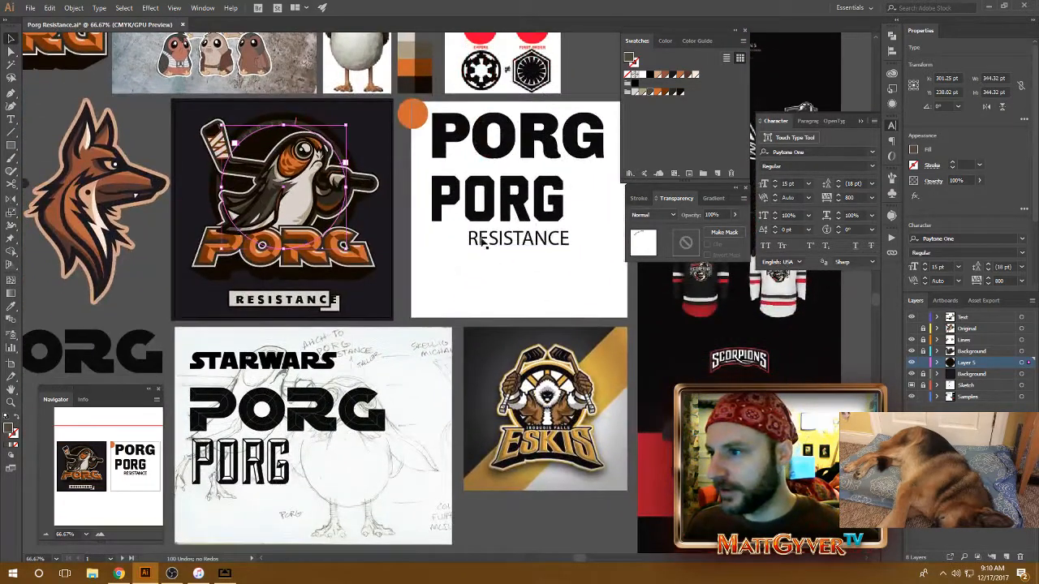
{"action": "left_click", "coordinate": [507, 154]}
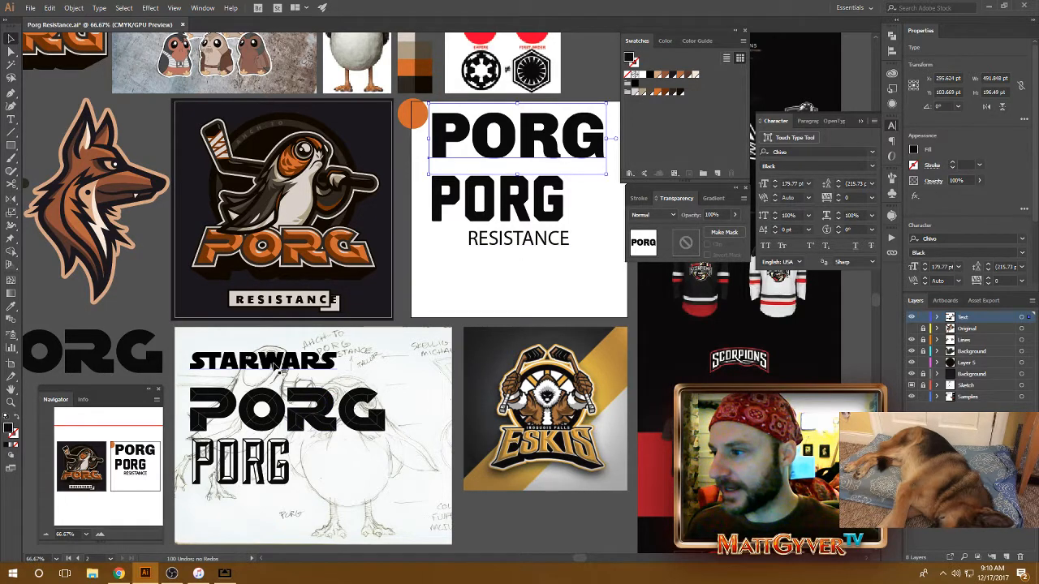
{"action": "left_click", "coordinate": [280, 367]}
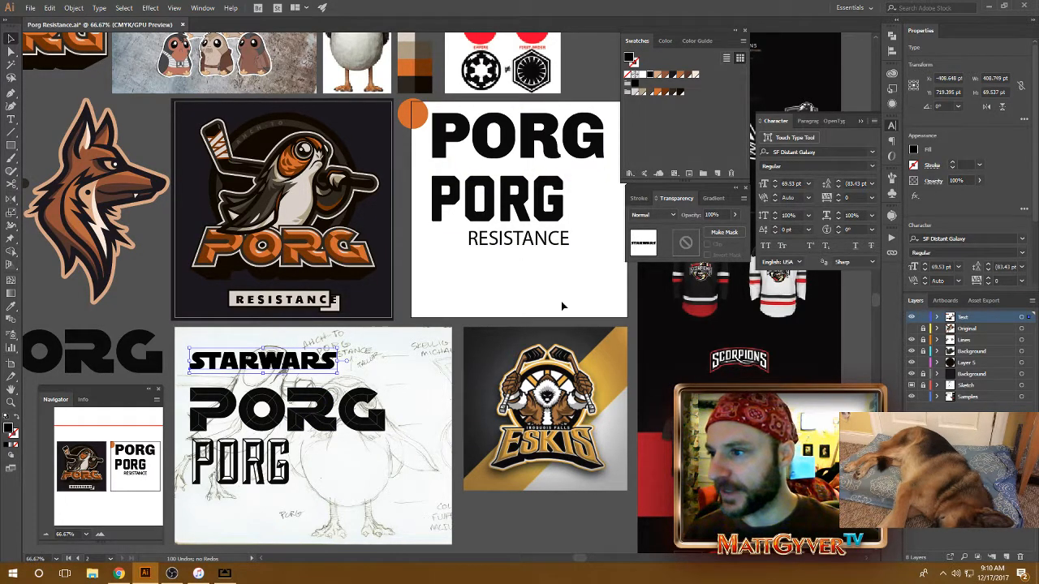
{"action": "left_click_drag", "start_coordinate": [563, 306], "coordinate": [580, 90]}
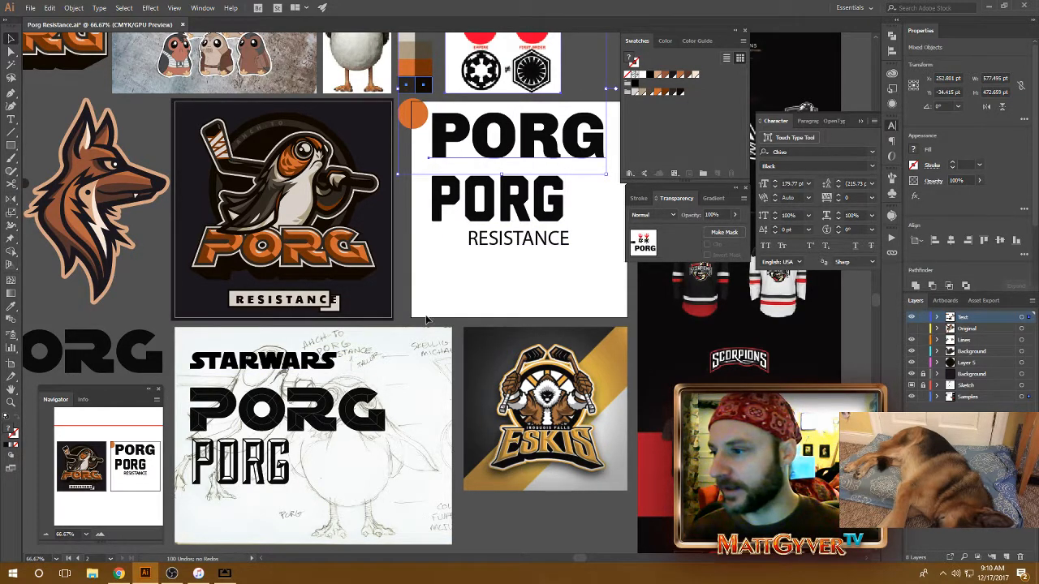
Keep the STARWARS sample in the Regular style and shrink it to about 70.6 pt wide.
{"action": "left_click", "coordinate": [260, 361]}
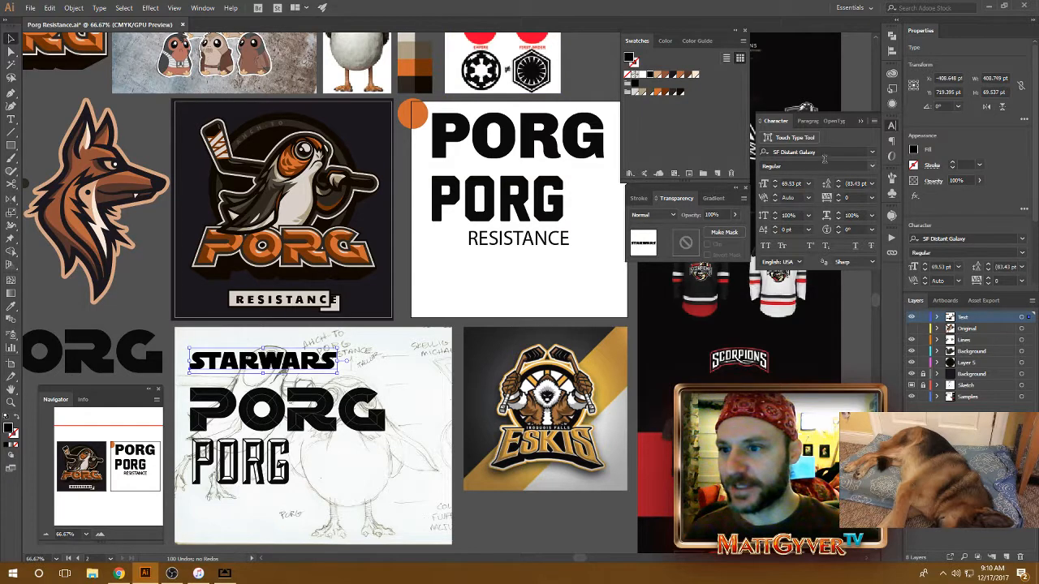
{"action": "left_click", "coordinate": [873, 167]}
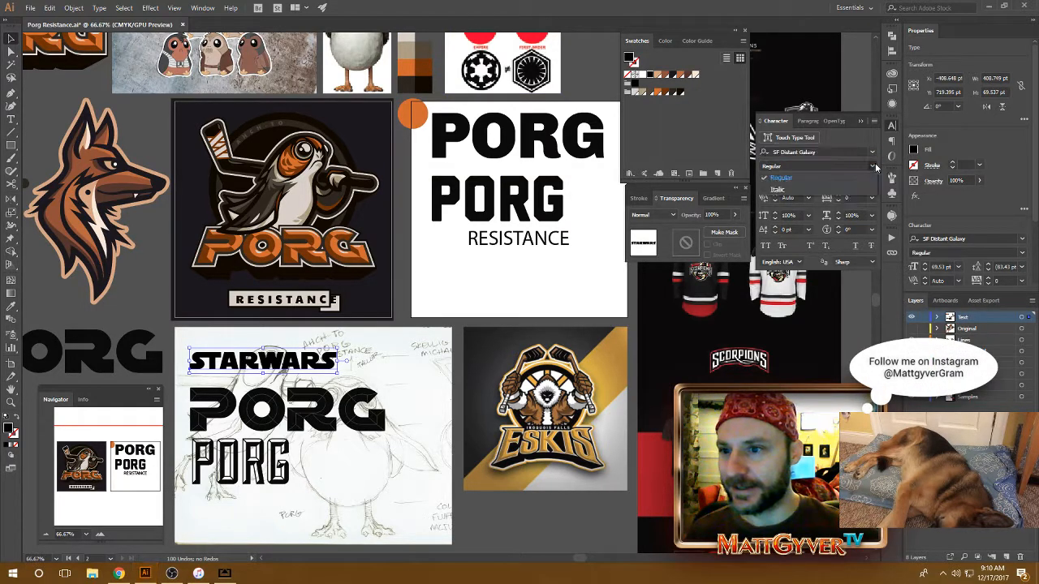
{"action": "left_click", "coordinate": [780, 177]}
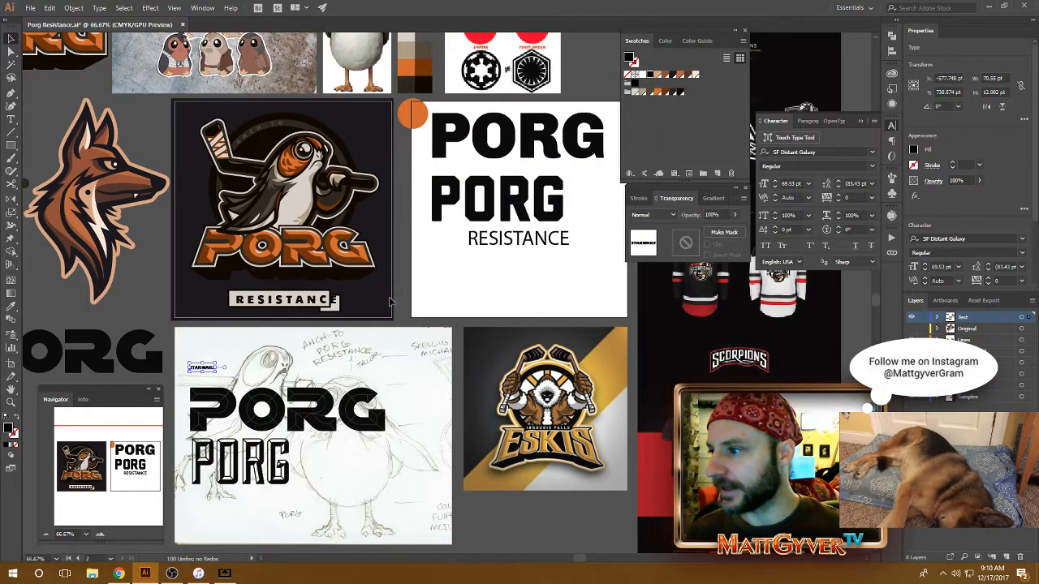
Check the RESISTANCE banner's font and browse alternative fonts for the lower PORG sample on the white artboard.
{"action": "left_click", "coordinate": [282, 302]}
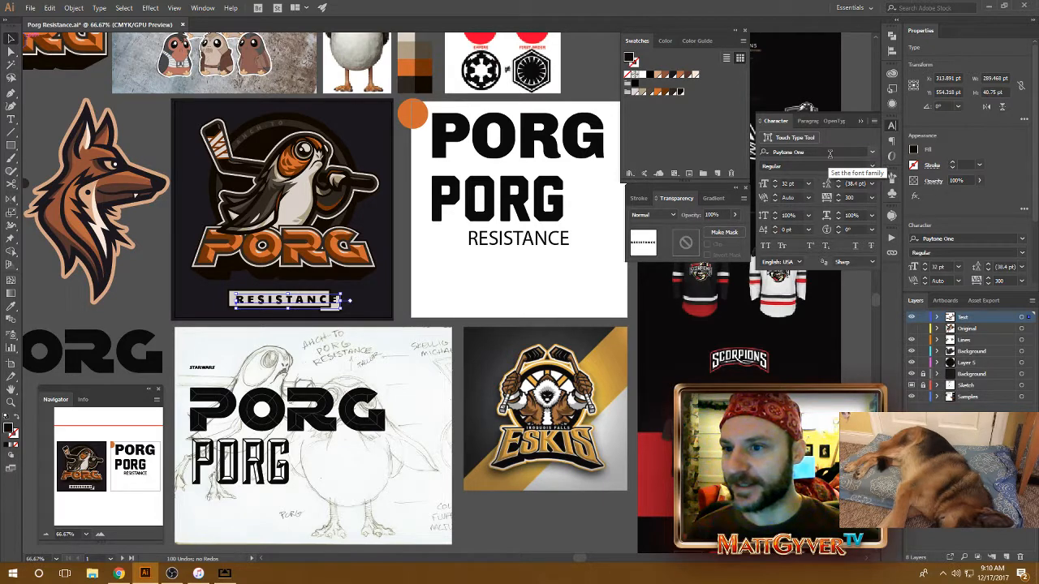
{"action": "left_click", "coordinate": [565, 197]}
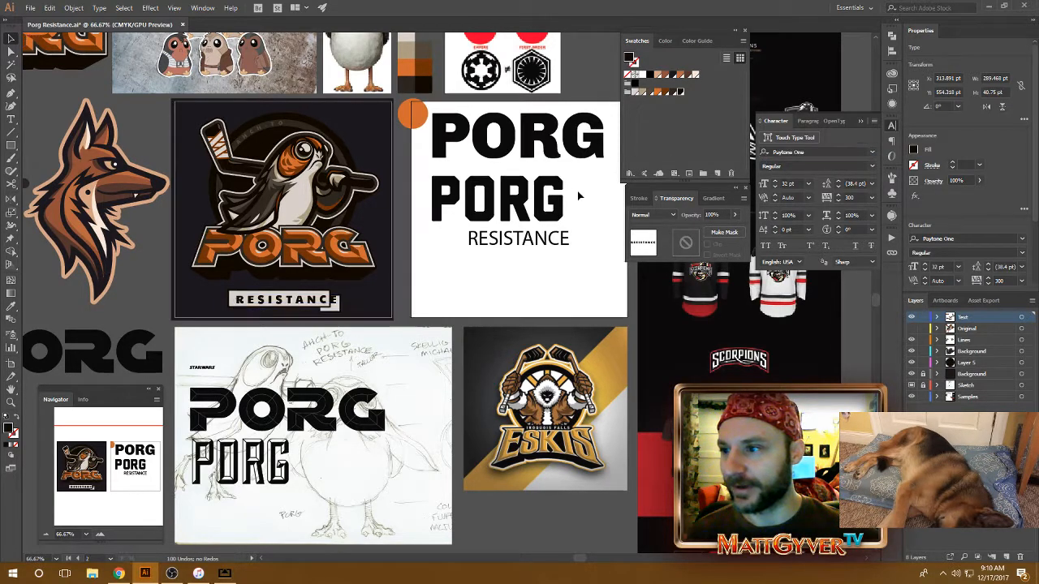
{"action": "left_click", "coordinate": [872, 152]}
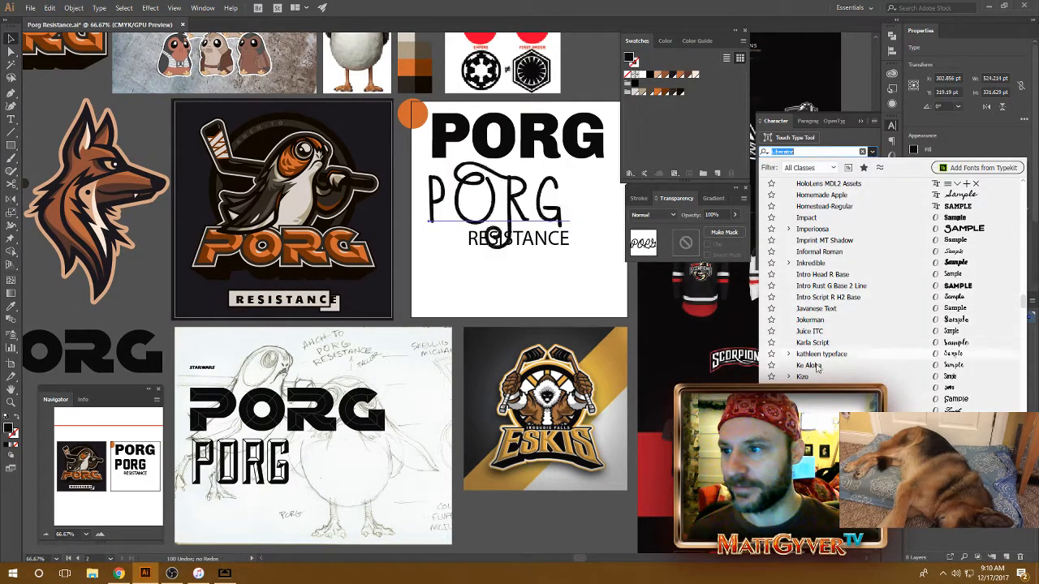
{"action": "left_click", "coordinate": [590, 208]}
{"action": "left_click", "coordinate": [552, 206]}
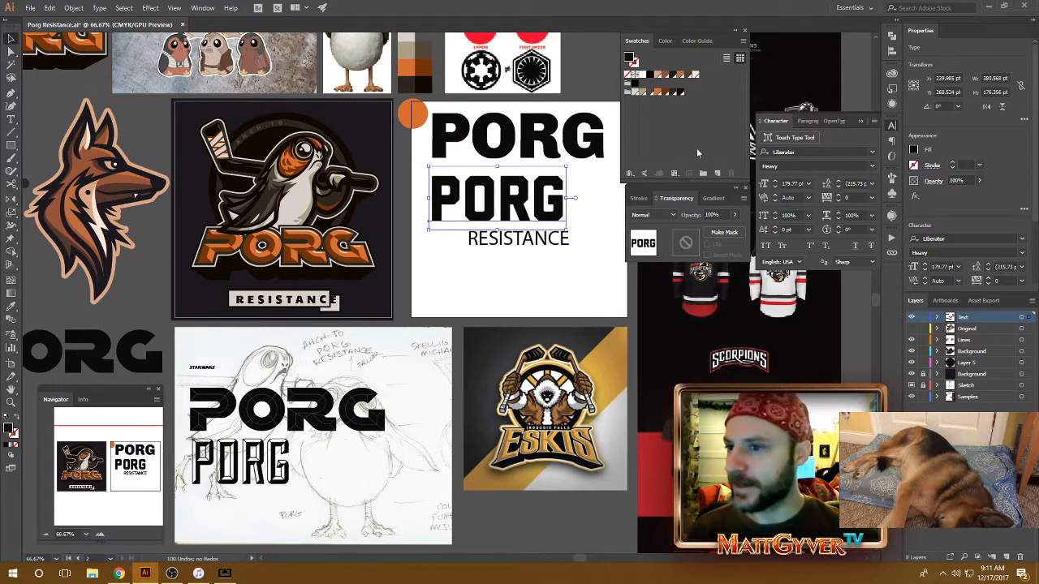
Delete the upper PORG sample from the white artboard and move the bevelled PORG sample from the sketch into its place.
{"action": "left_click", "coordinate": [514, 151]}
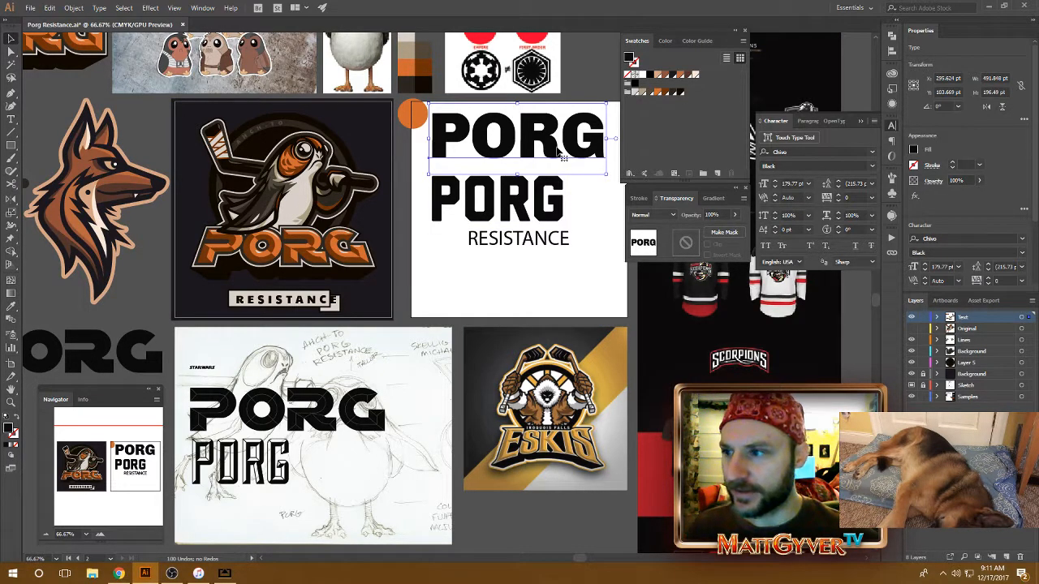
{"action": "key", "text": "Delete"}
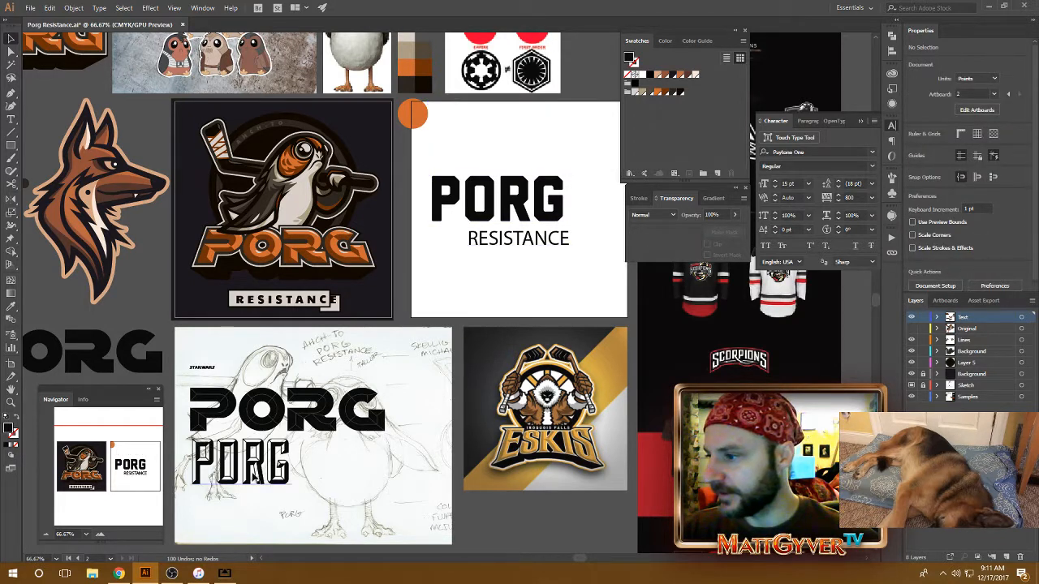
{"action": "left_click", "coordinate": [265, 488]}
{"action": "left_click_drag", "start_coordinate": [257, 481], "coordinate": [499, 162]}
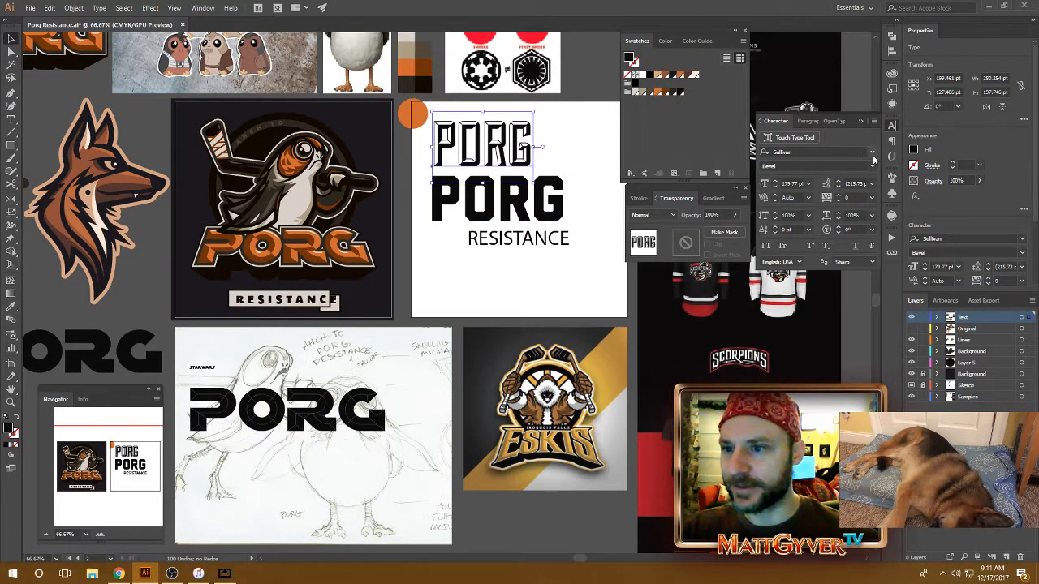
Switch the upper PORG sample on the white artboard to the Fill style and compare it with the lower PORG sample.
{"action": "left_click", "coordinate": [871, 165]}
{"action": "left_click", "coordinate": [792, 199]}
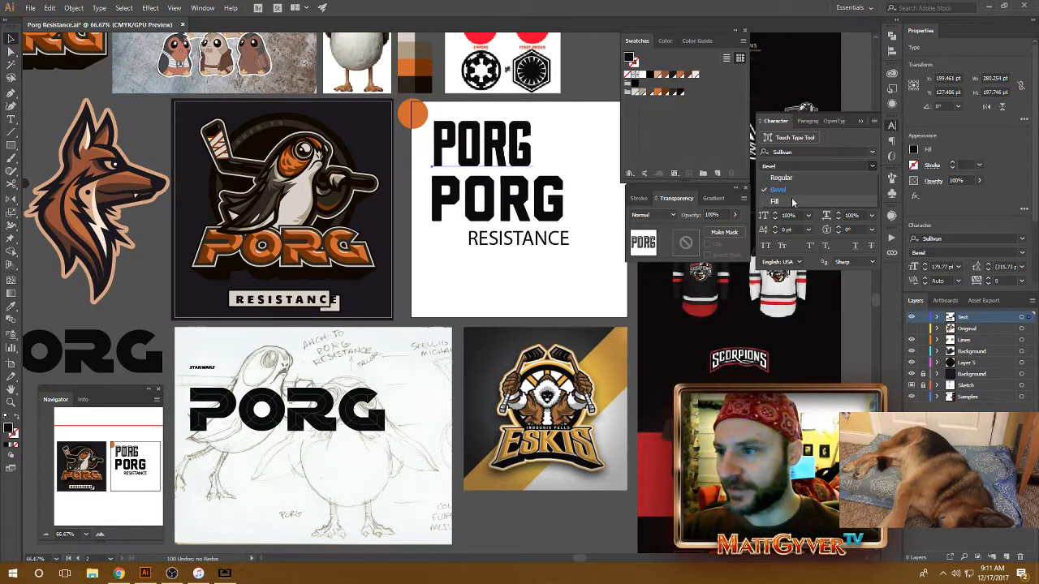
{"action": "left_click", "coordinate": [602, 140]}
{"action": "key", "text": "ctrl+="}
{"action": "key", "text": "ctrl+="}
{"action": "key", "text": "ctrl+="}
{"action": "key", "text": "ctrl+="}
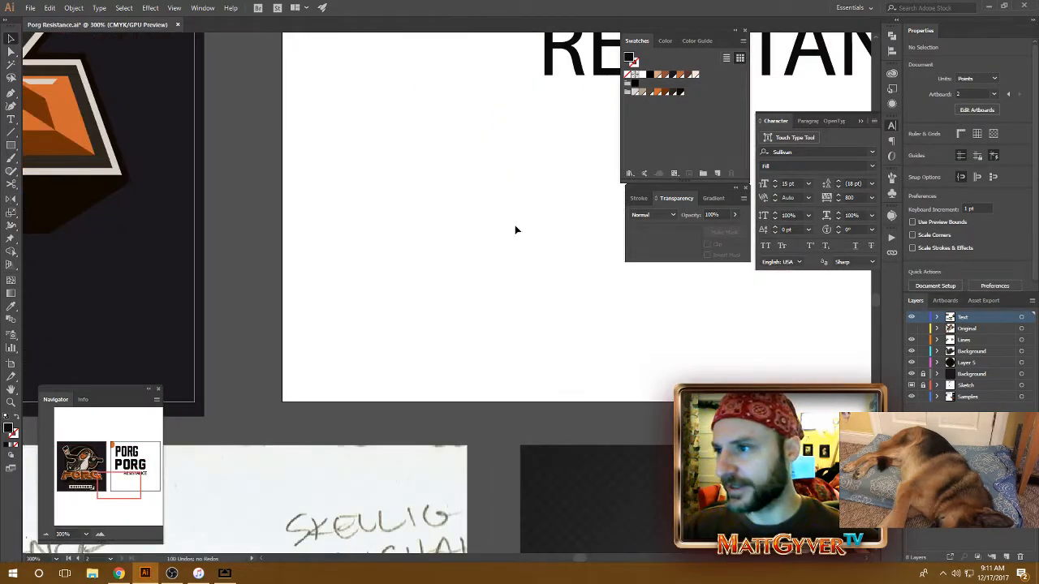
{"action": "left_click_drag", "start_coordinate": [495, 41], "coordinate": [371, 406]}
{"action": "left_click_drag", "start_coordinate": [405, 204], "coordinate": [422, 311]}
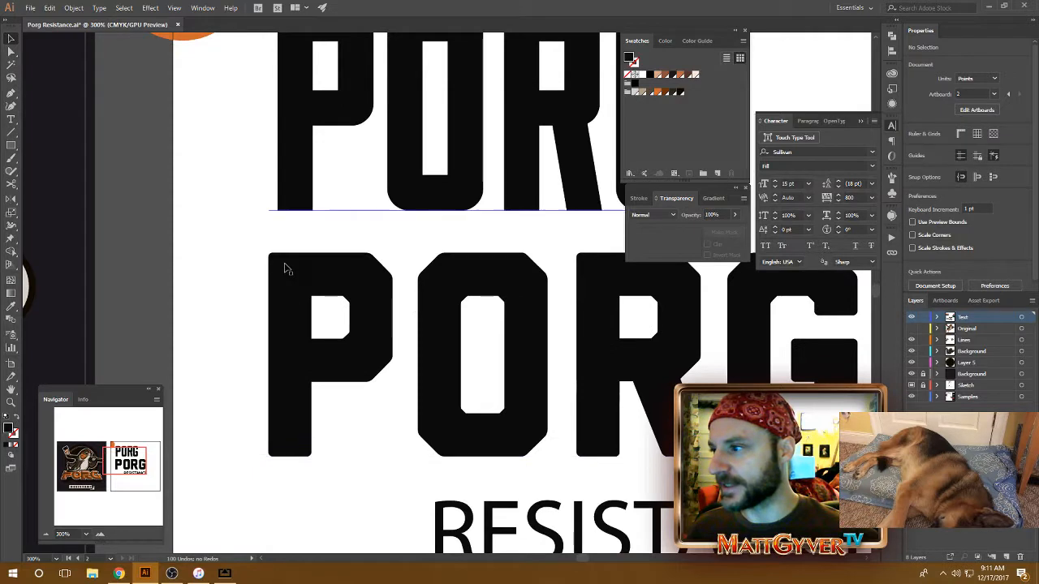
{"action": "scroll", "coordinate": [329, 197], "scroll_direction": "up", "scroll_amount": 3}
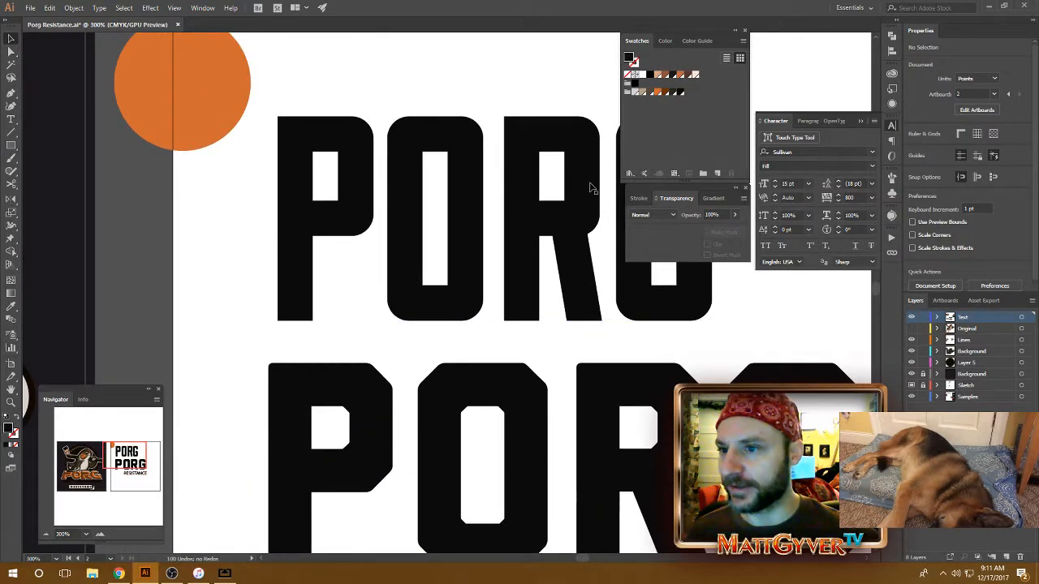
Set the upper PORG sample to the Bevel style of the Sullivan font.
{"action": "left_click", "coordinate": [594, 189]}
{"action": "left_click", "coordinate": [874, 154]}
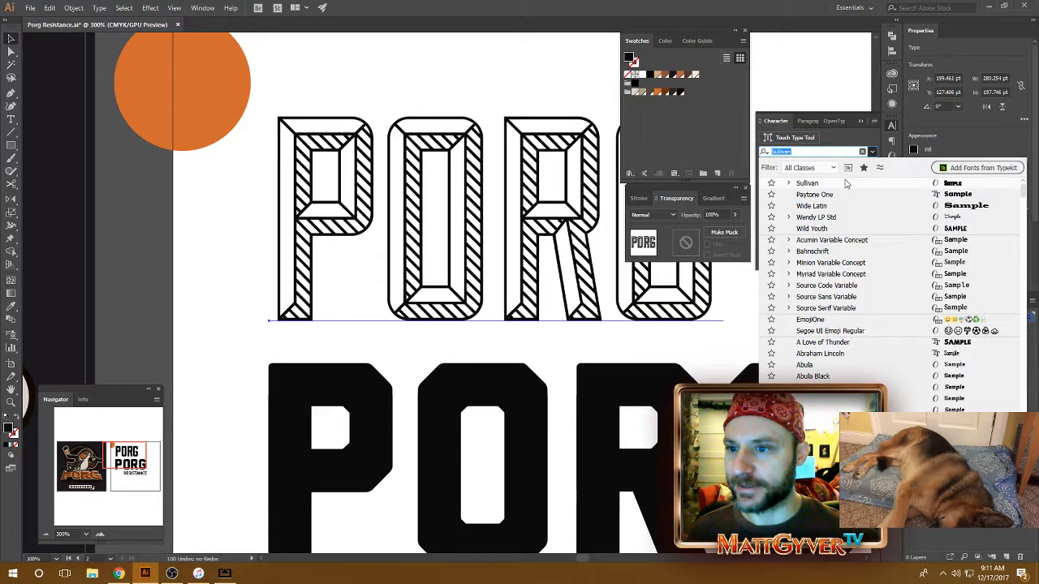
{"action": "left_click", "coordinate": [789, 184]}
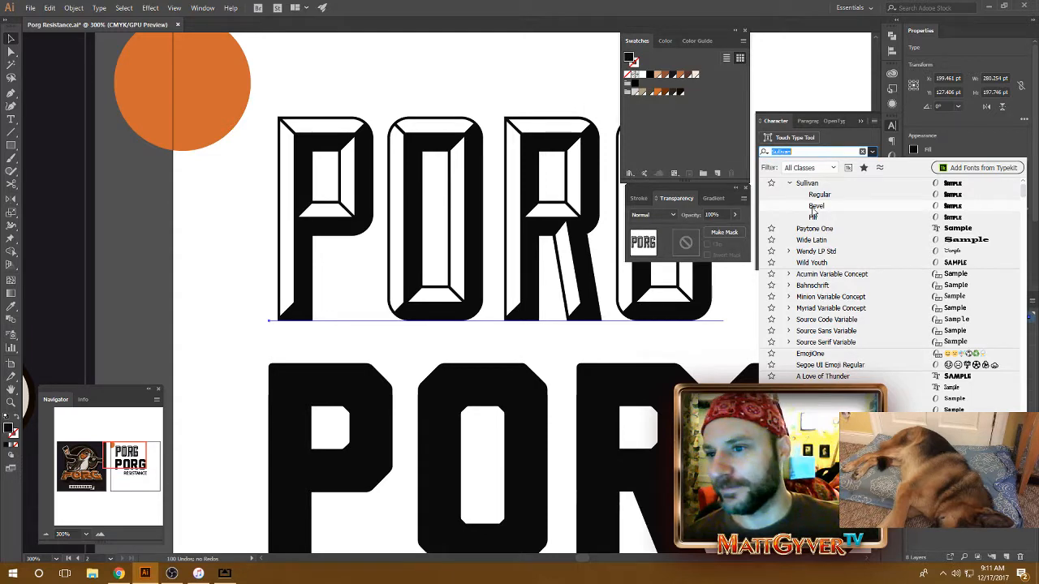
{"action": "left_click", "coordinate": [816, 207]}
{"action": "left_click", "coordinate": [428, 53]}
Check the font of the RESISTANCE sample on the white artboard and look over the surrounding reference images.
{"action": "key", "text": "ctrl+minus"}
{"action": "key", "text": "ctrl+minus"}
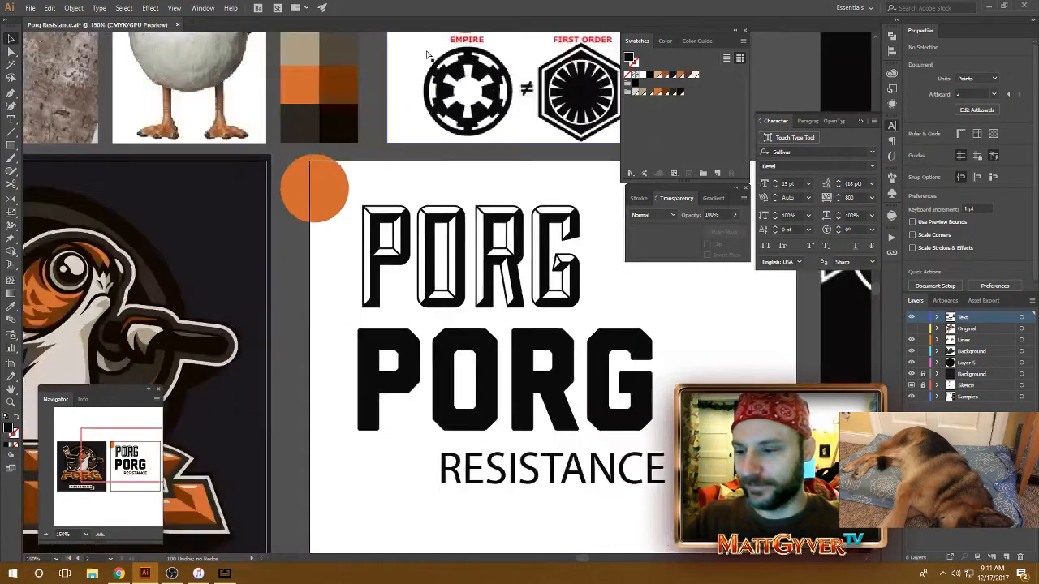
{"action": "key", "text": "ctrl+minus"}
{"action": "key", "text": "ctrl+minus"}
{"action": "left_click", "coordinate": [520, 298]}
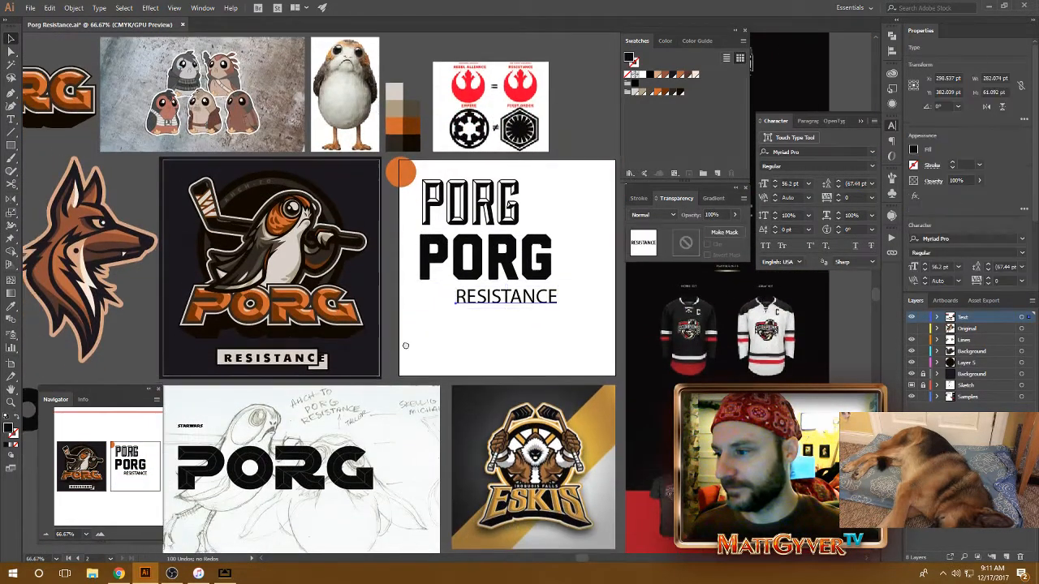
{"action": "left_click_drag", "start_coordinate": [405, 345], "coordinate": [519, 333]}
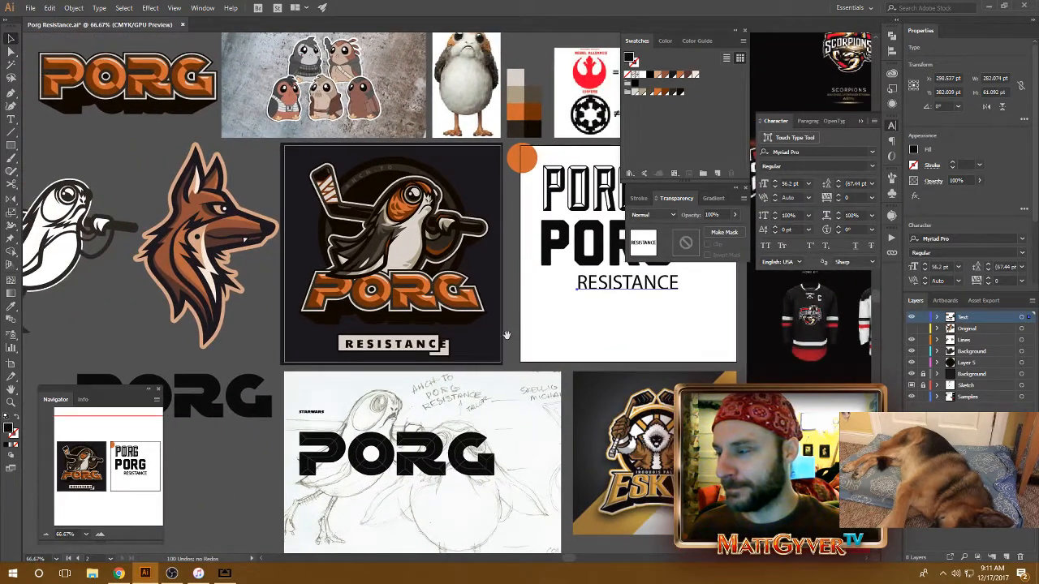
{"action": "key", "text": "ctrl+minus"}
{"action": "key", "text": "ctrl+minus"}
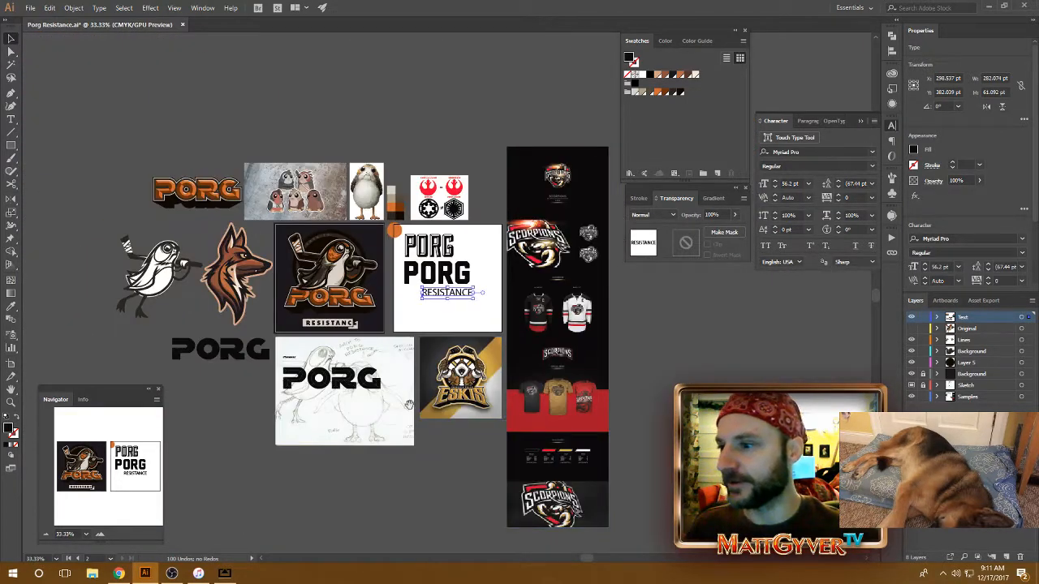
{"action": "scroll", "coordinate": [410, 406], "scroll_direction": "down", "scroll_amount": 2}
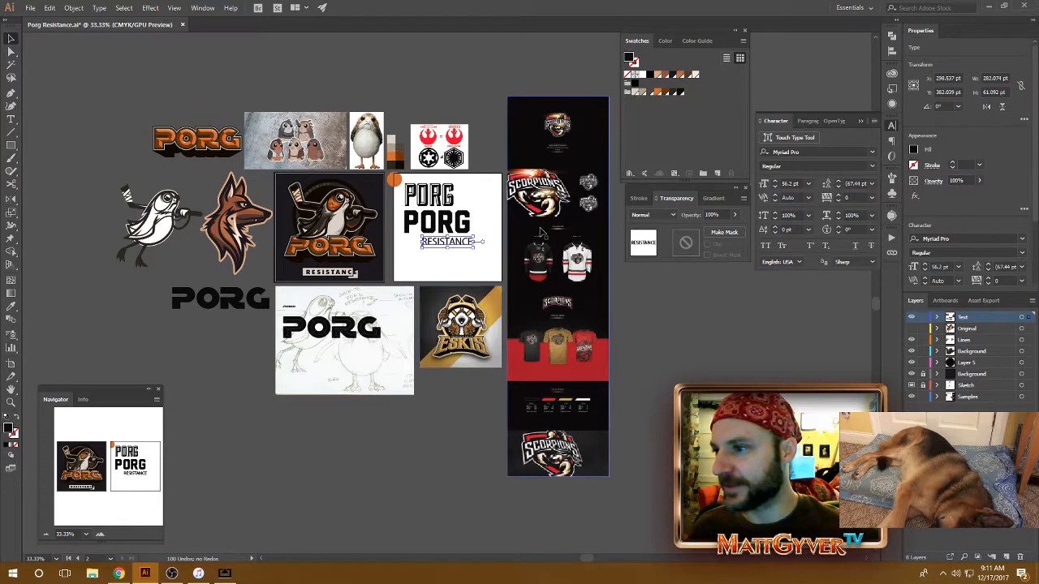
{"action": "left_click", "coordinate": [449, 156]}
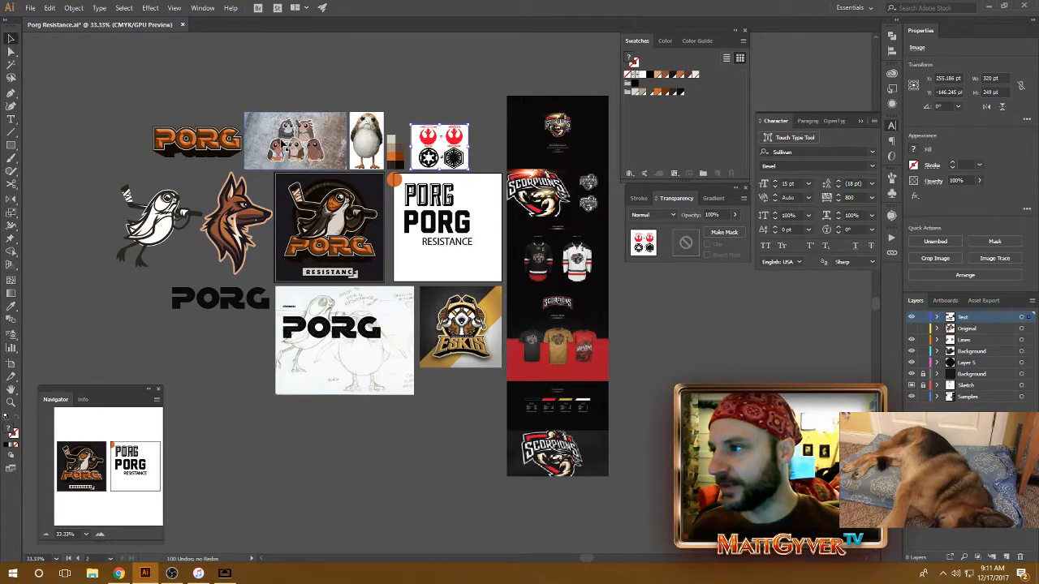
{"action": "left_click", "coordinate": [432, 320]}
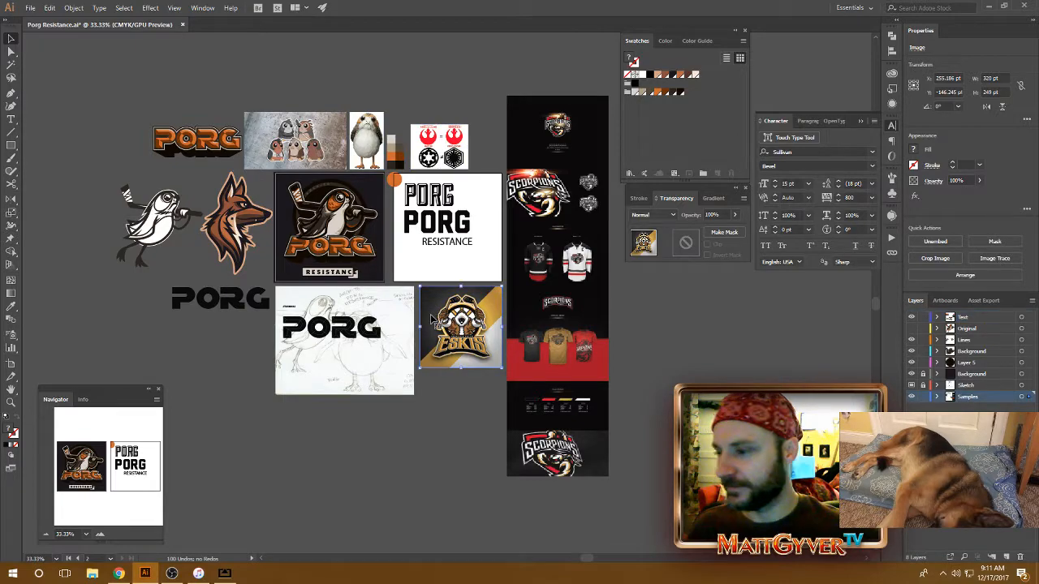
Edit the dark orange-brown global swatch used in the logo, setting its black (K) value to 60%.
{"action": "key", "text": "ctrl+equal"}
{"action": "key", "text": "ctrl+equal"}
{"action": "key", "text": "ctrl+equal"}
{"action": "left_click_drag", "start_coordinate": [217, 274], "coordinate": [536, 481]}
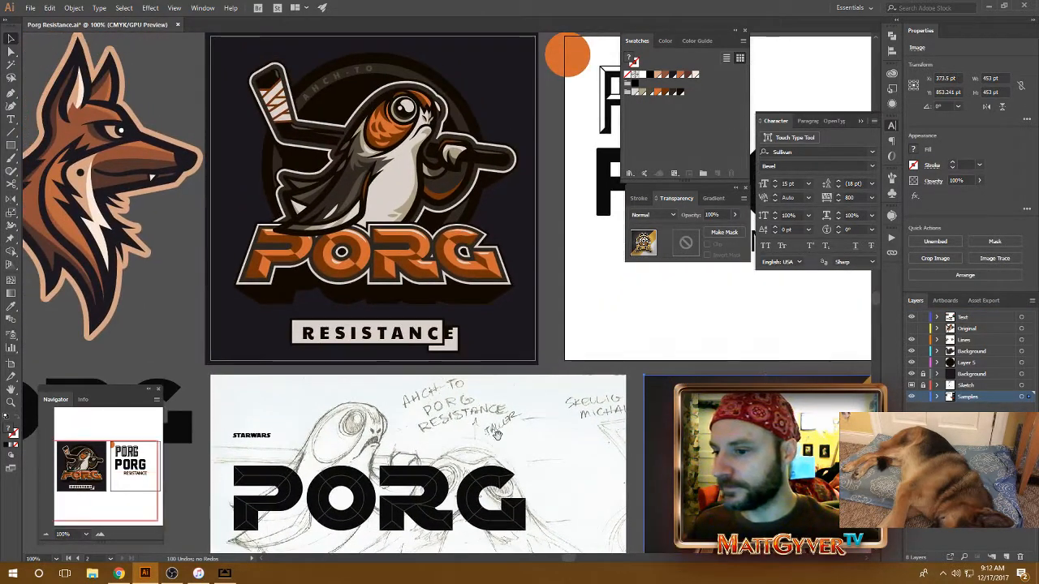
{"action": "key", "text": "ctrl+equal"}
{"action": "left_click_drag", "start_coordinate": [192, 138], "coordinate": [591, 436]}
{"action": "mouse_move", "coordinate": [285, 177]}
{"action": "left_mouse_down"}
{"action": "mouse_move", "coordinate": [480, 349]}
{"action": "mouse_move", "coordinate": [431, 302]}
{"action": "left_mouse_up"}
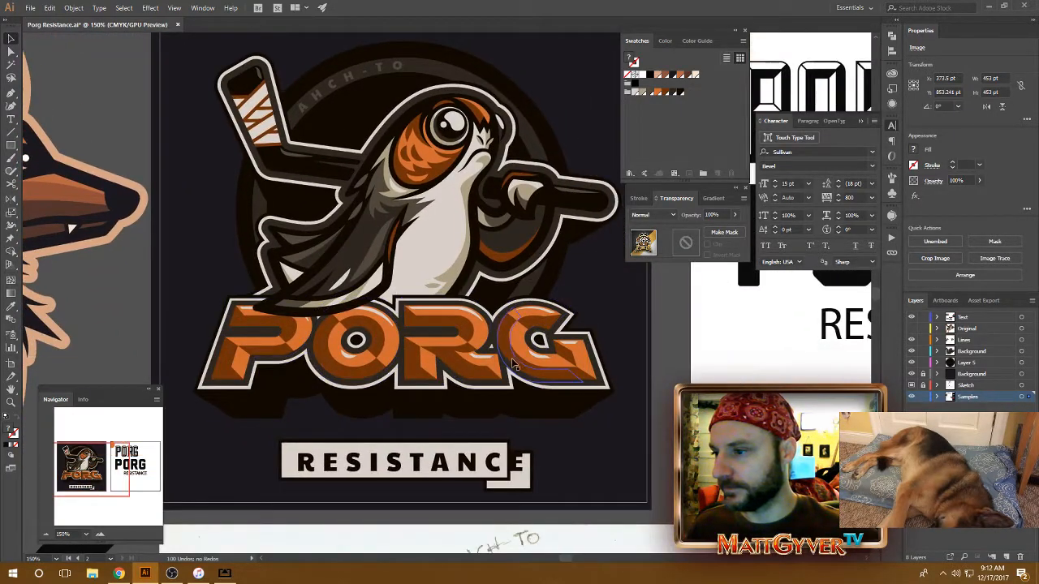
{"action": "left_click", "coordinate": [518, 364]}
{"action": "left_click", "coordinate": [681, 341]}
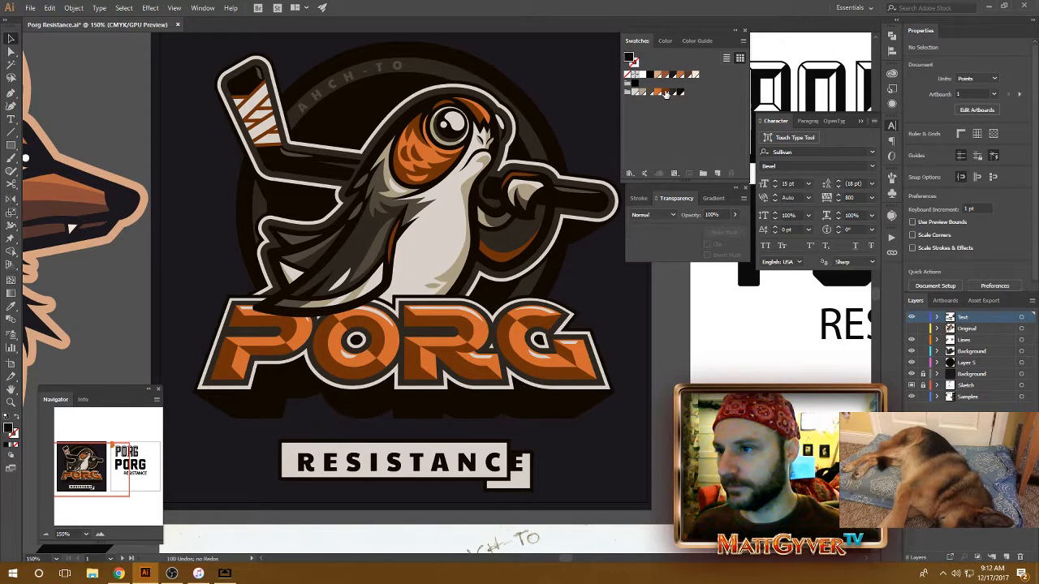
{"action": "double_click", "coordinate": [665, 93]}
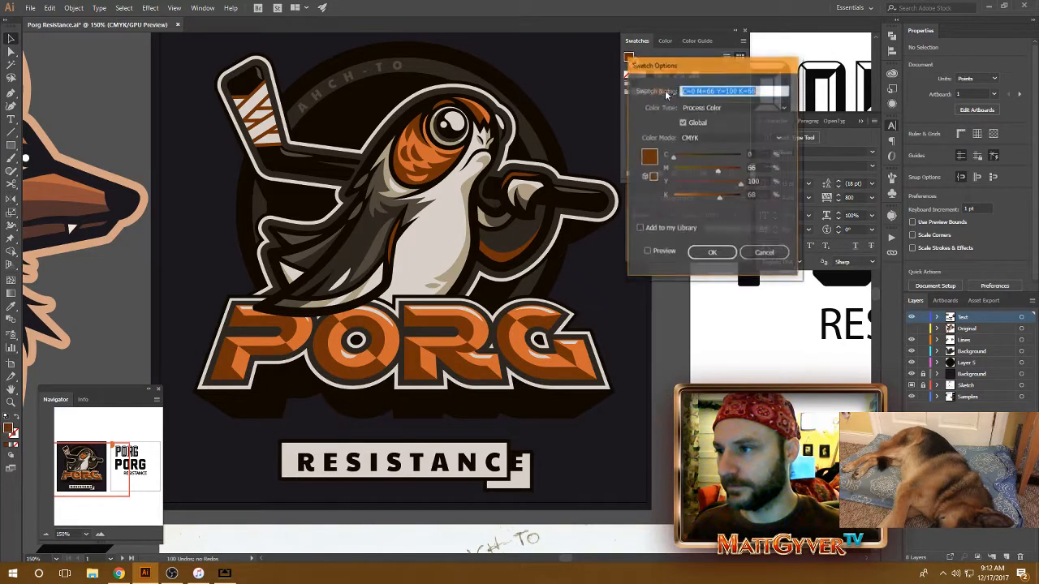
{"action": "left_click", "coordinate": [760, 194]}
{"action": "type", "text": "60"}
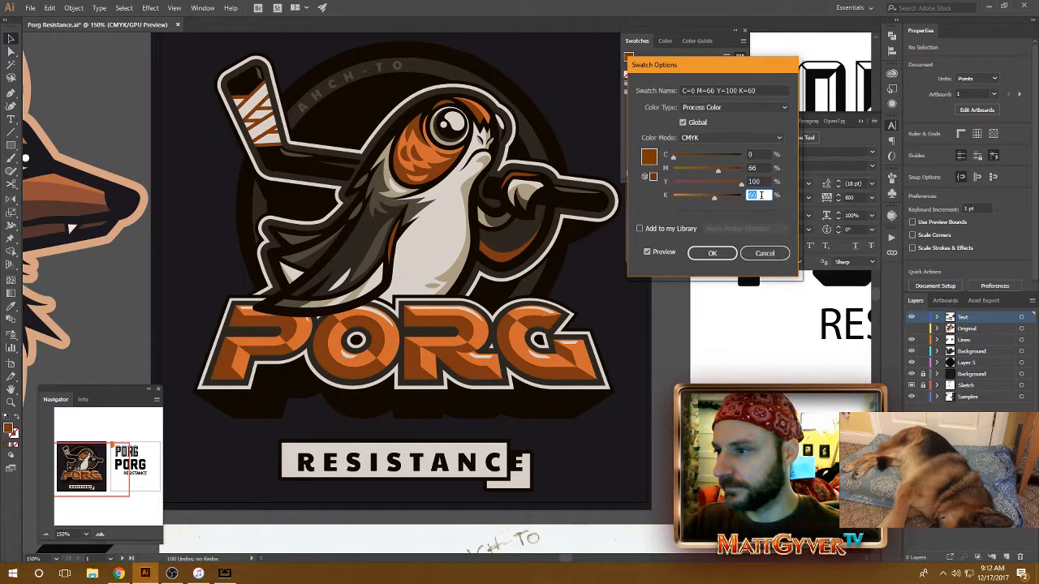
{"action": "left_click", "coordinate": [733, 253]}
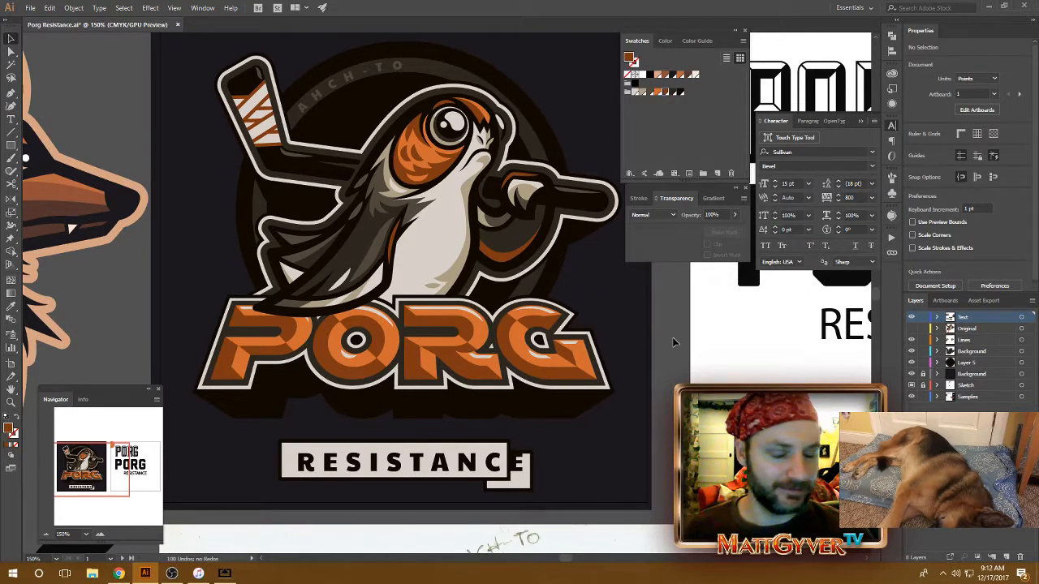
Check the lower PORG sample's font and compare the samples on the white artboard with the logo's PORG lettering.
{"action": "left_click_drag", "start_coordinate": [673, 336], "coordinate": [341, 352]}
{"action": "left_click", "coordinate": [464, 285]}
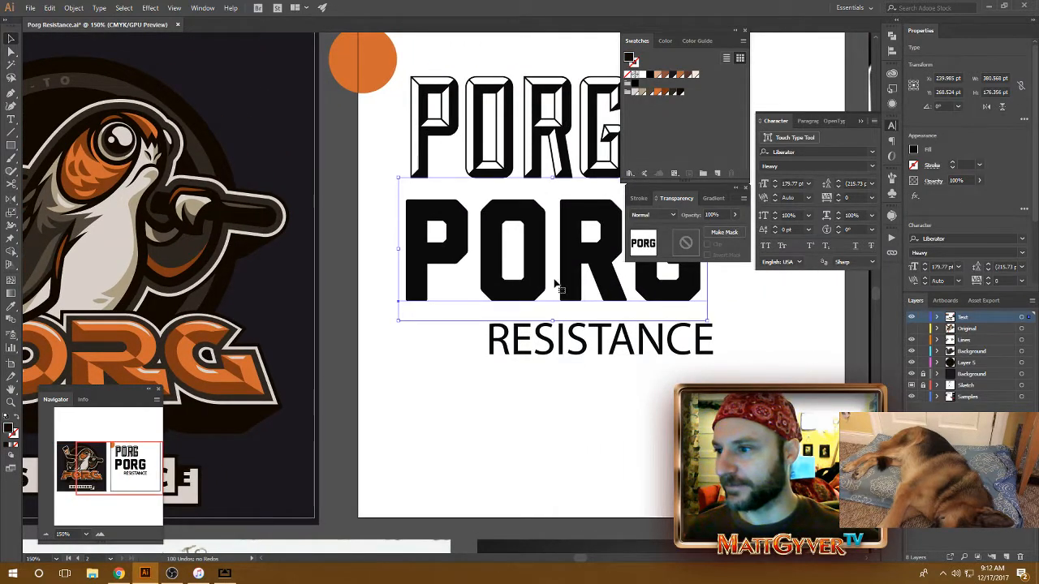
{"action": "left_click_drag", "start_coordinate": [557, 284], "coordinate": [448, 276]}
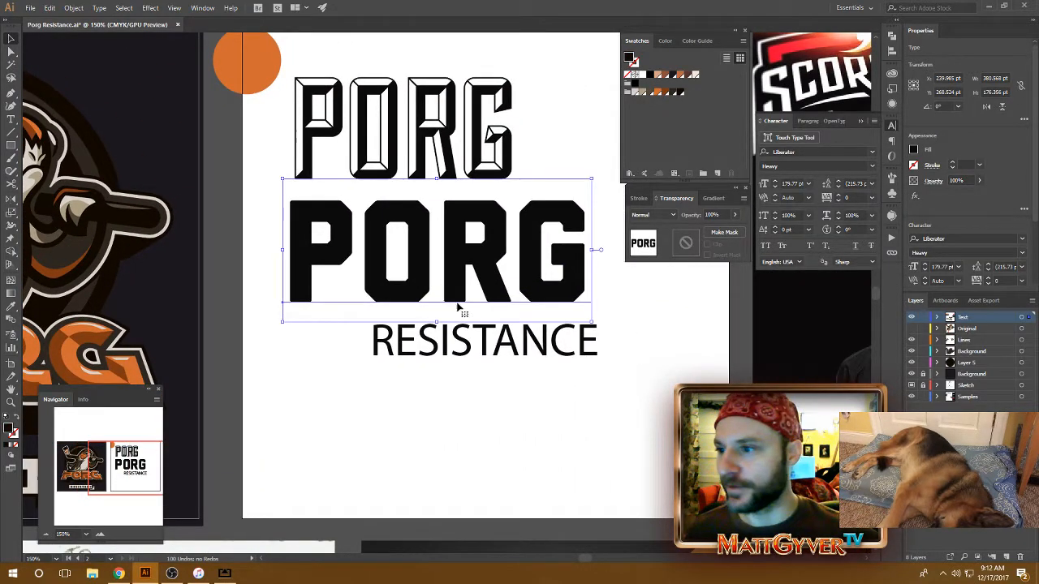
{"action": "key", "text": "space"}
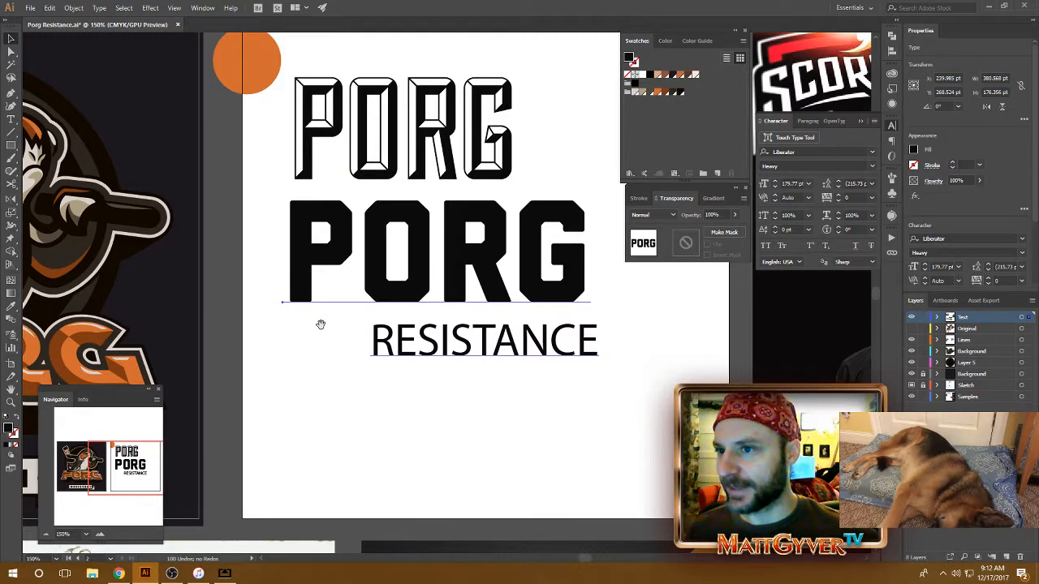
{"action": "left_click_drag", "start_coordinate": [346, 289], "coordinate": [396, 285]}
{"action": "key", "text": "space"}
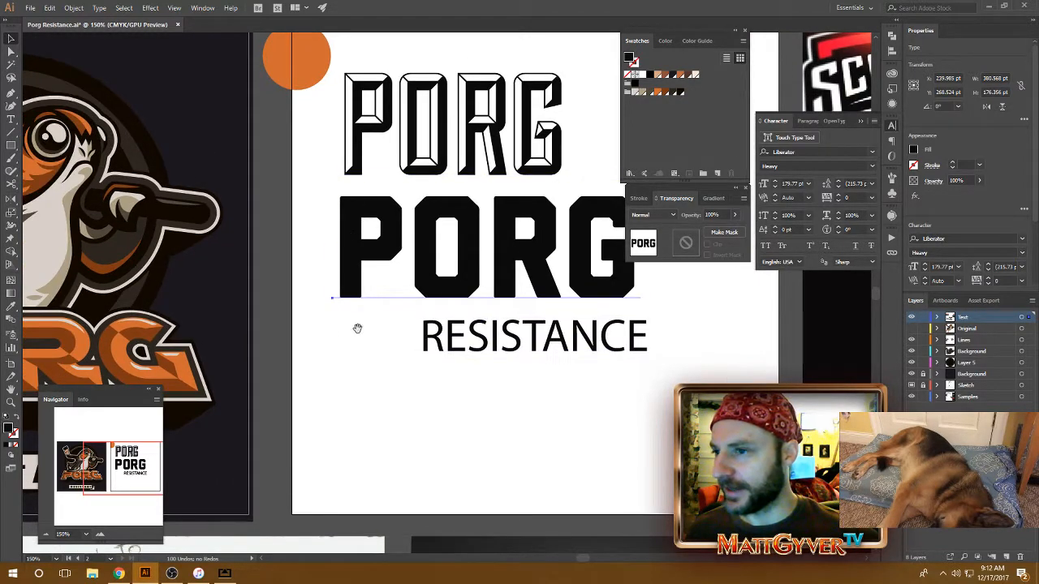
{"action": "left_click_drag", "start_coordinate": [342, 337], "coordinate": [717, 281]}
{"action": "left_click_drag", "start_coordinate": [567, 261], "coordinate": [600, 311]}
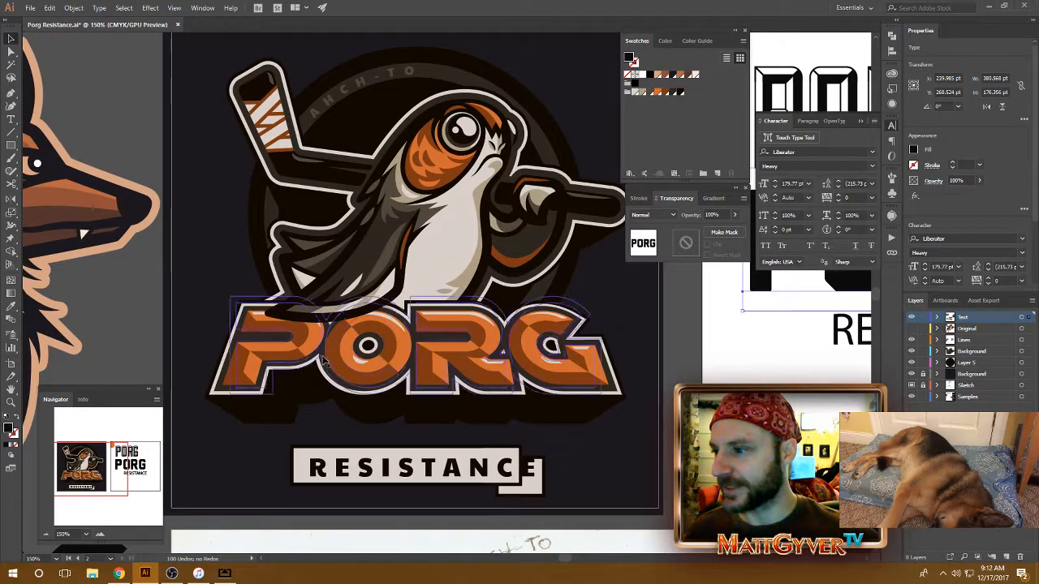
{"action": "key", "text": "space"}
{"action": "left_click_drag", "start_coordinate": [530, 294], "coordinate": [512, 298]}
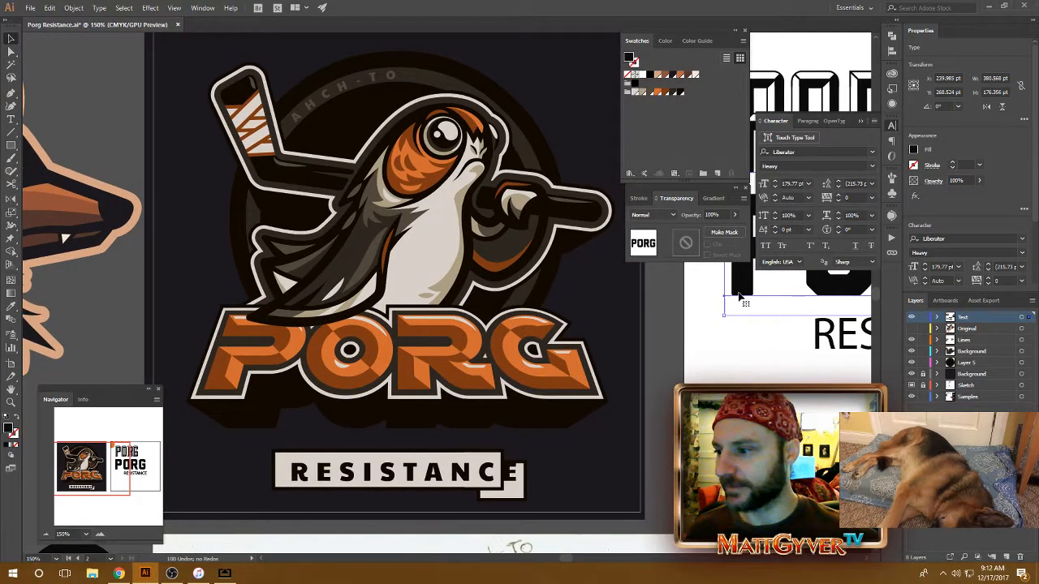
{"action": "left_click_drag", "start_coordinate": [739, 293], "coordinate": [514, 296]}
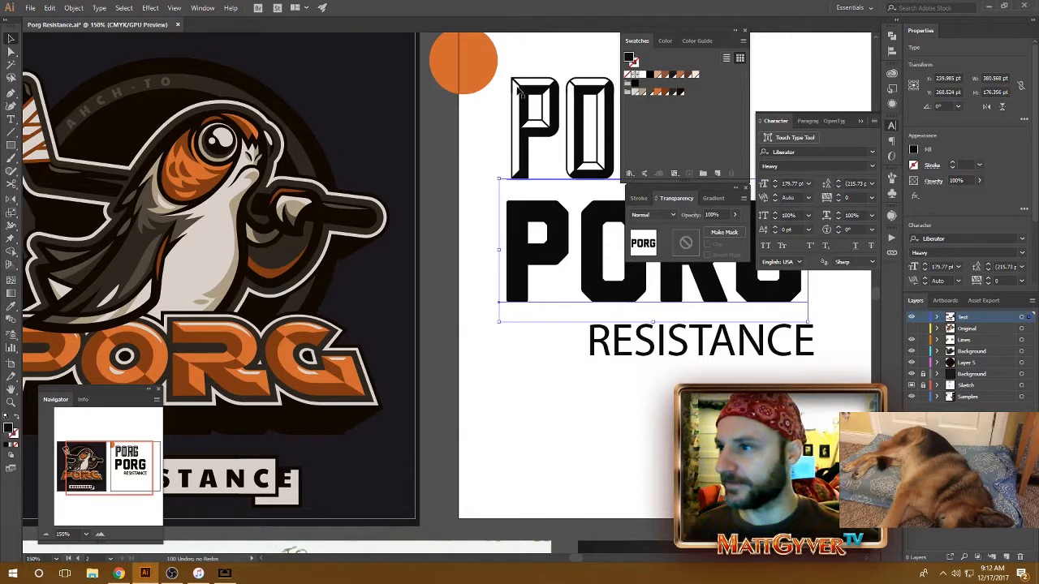
{"action": "scroll", "coordinate": [513, 114], "scroll_direction": "left", "scroll_amount": 7}
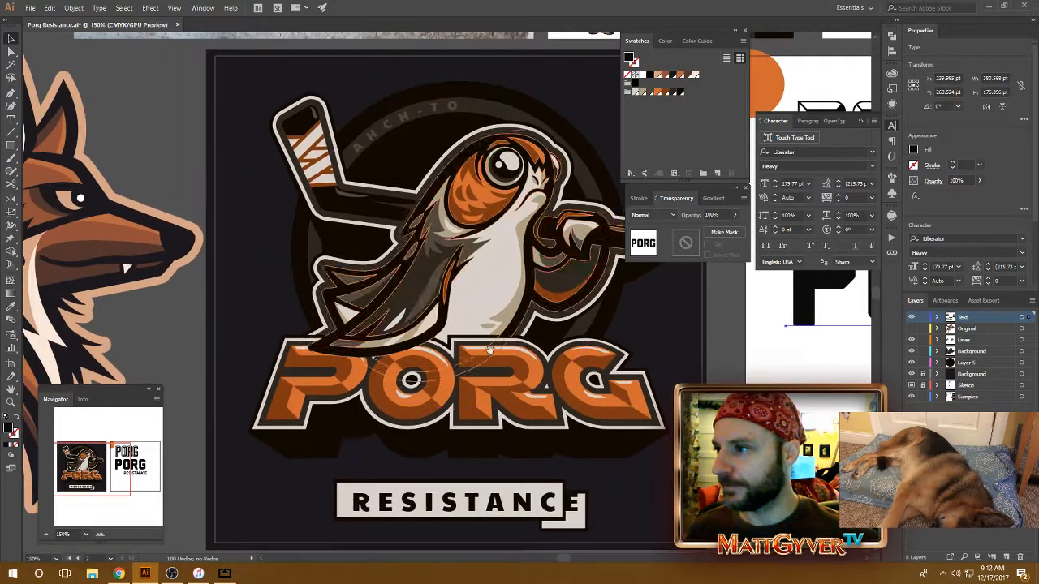
Set the tracking of the curved AHCH-TO lettering on the background ring to 1200.
{"action": "left_click", "coordinate": [438, 108]}
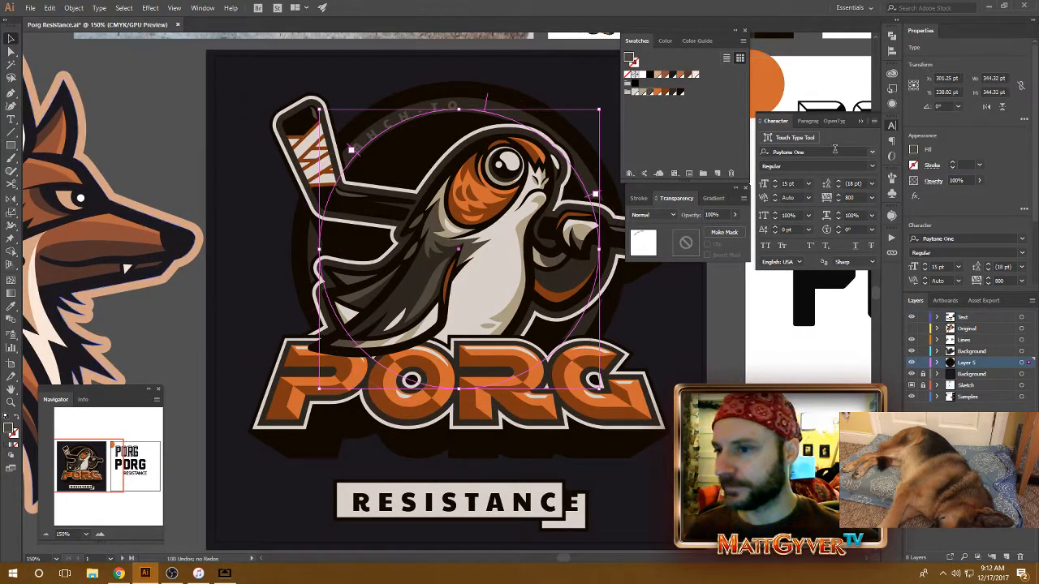
{"action": "left_click_drag", "start_coordinate": [862, 198], "coordinate": [798, 195]}
{"action": "type", "text": "1200"}
{"action": "key", "text": "Return"}
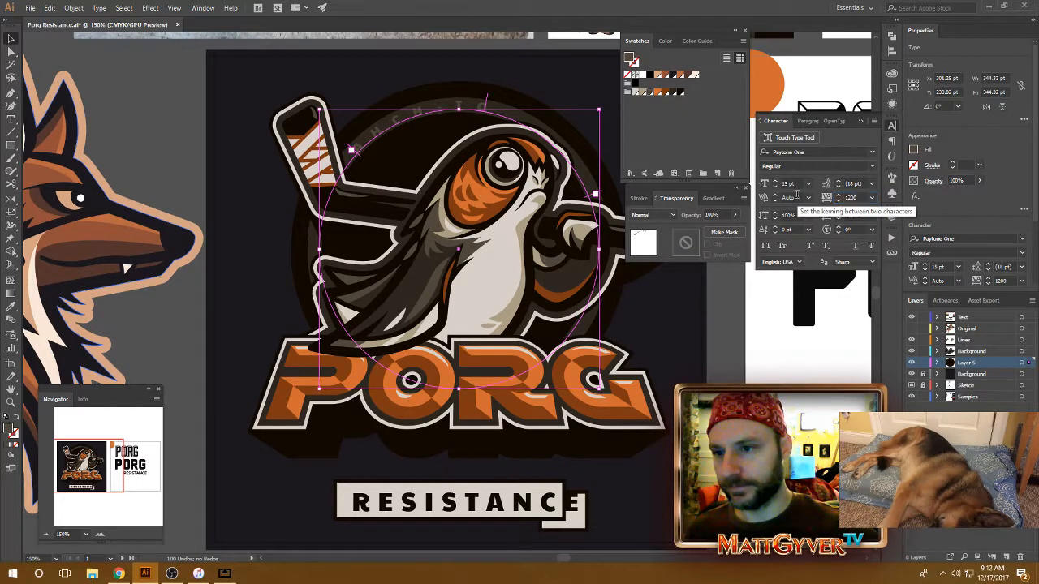
{"action": "left_click", "coordinate": [582, 88]}
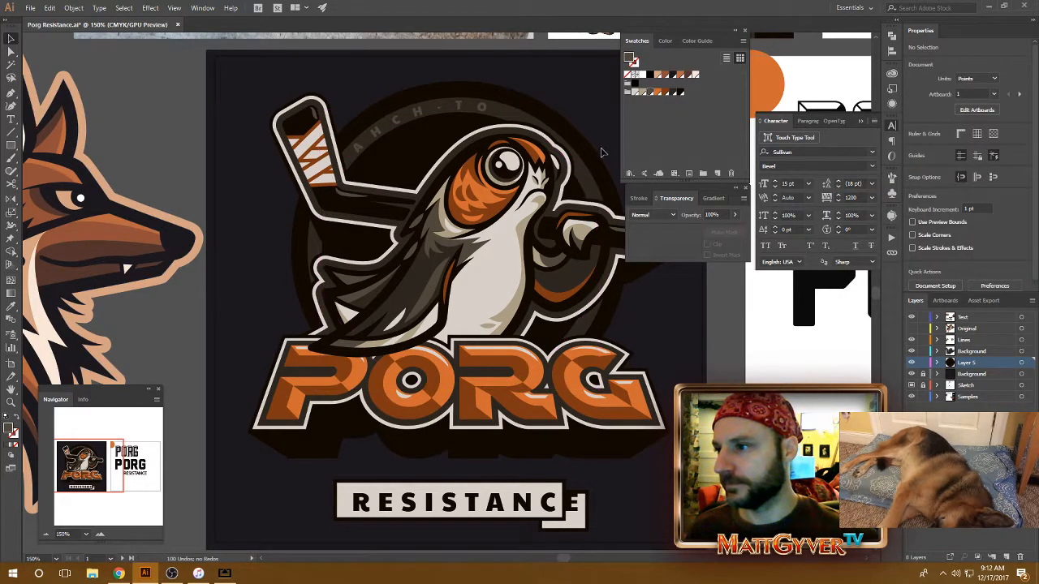
Set the tracking of the curved AHCH-TO lettering to 1000.
{"action": "left_click", "coordinate": [455, 114]}
{"action": "left_click_drag", "start_coordinate": [863, 198], "coordinate": [789, 196]}
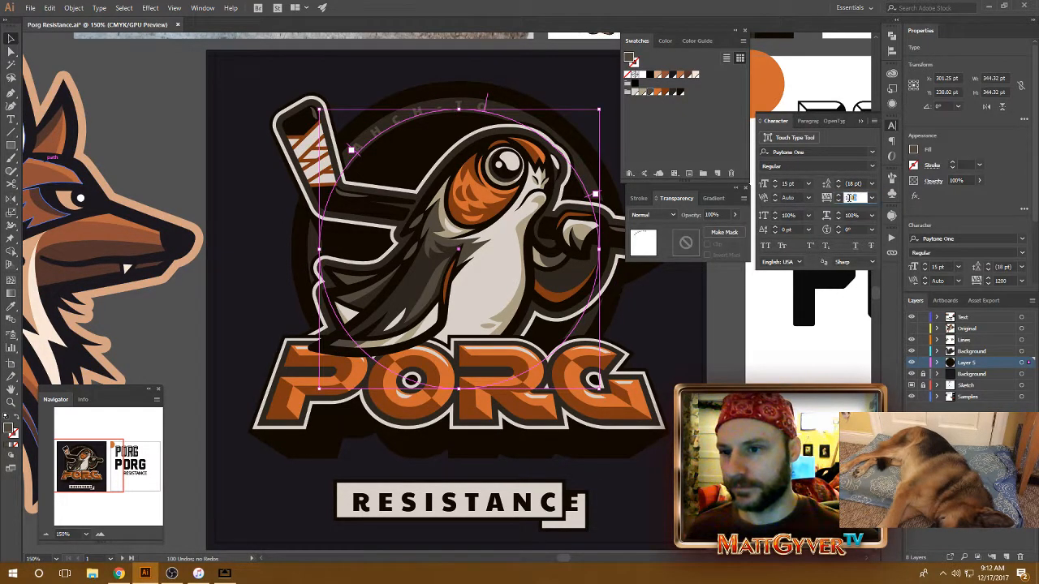
{"action": "type", "text": "1000"}
{"action": "key", "text": "Return"}
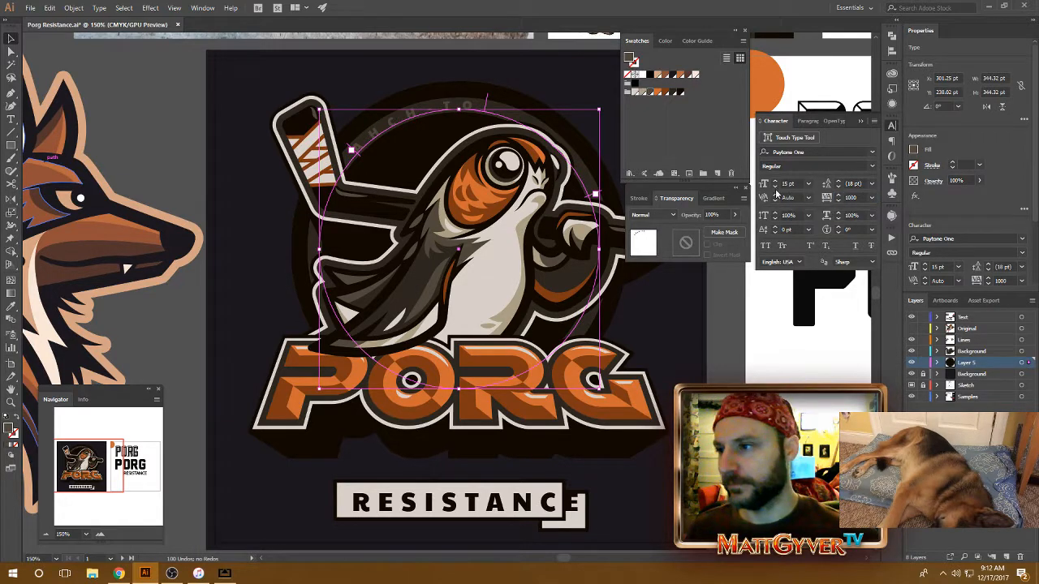
{"action": "left_click", "coordinate": [560, 83]}
Shift the curved AHCH-TO lettering slightly clockwise along its path on the background ring.
{"action": "scroll", "coordinate": [488, 130], "scroll_direction": "up", "scroll_amount": 2}
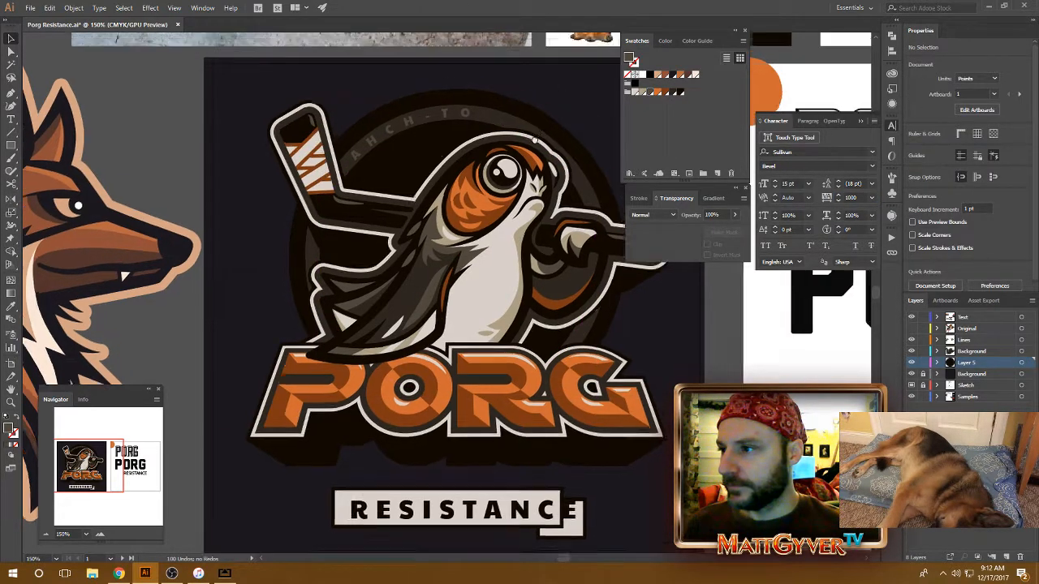
{"action": "left_click", "coordinate": [433, 150]}
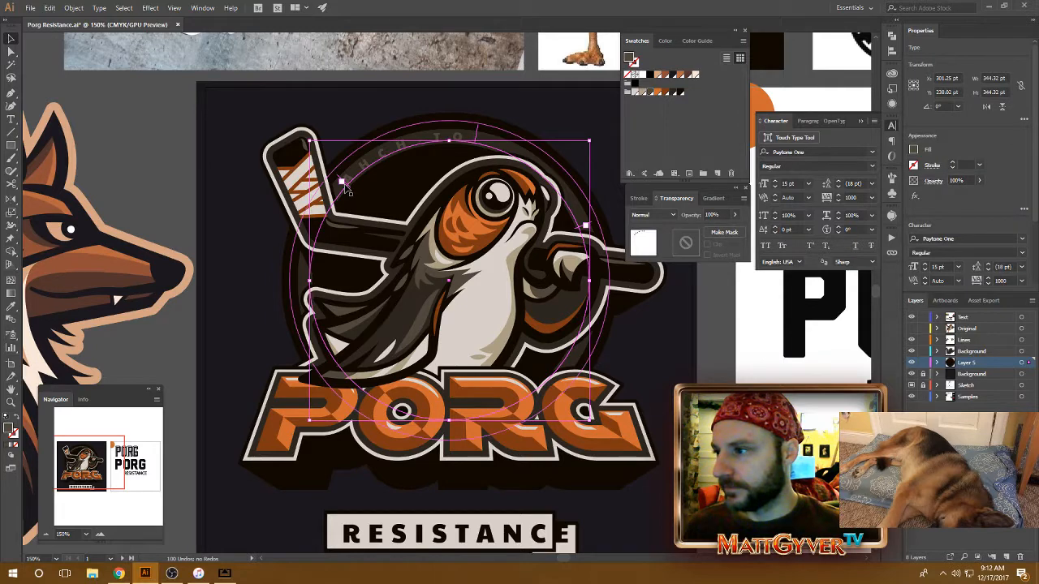
{"action": "left_click_drag", "start_coordinate": [348, 186], "coordinate": [355, 176]}
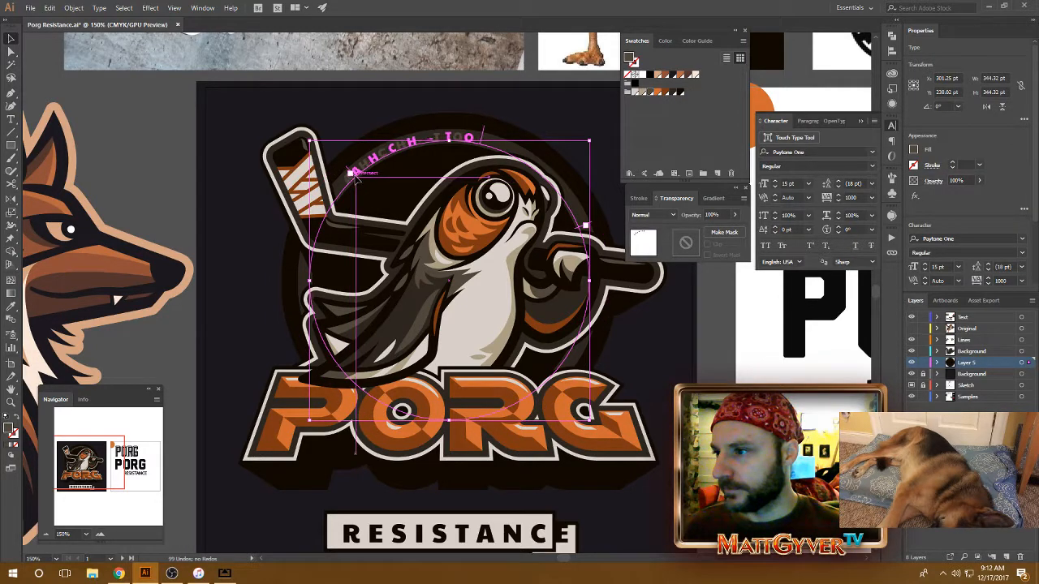
{"action": "left_click", "coordinate": [568, 123]}
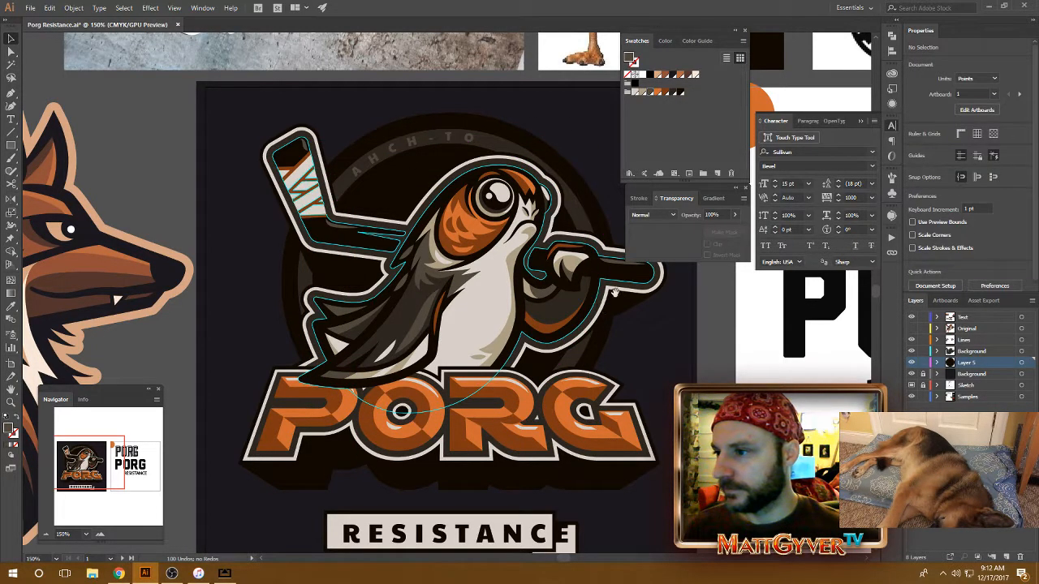
{"action": "scroll", "coordinate": [599, 294], "scroll_direction": "down", "scroll_amount": 2}
{"action": "left_click", "coordinate": [720, 346]}
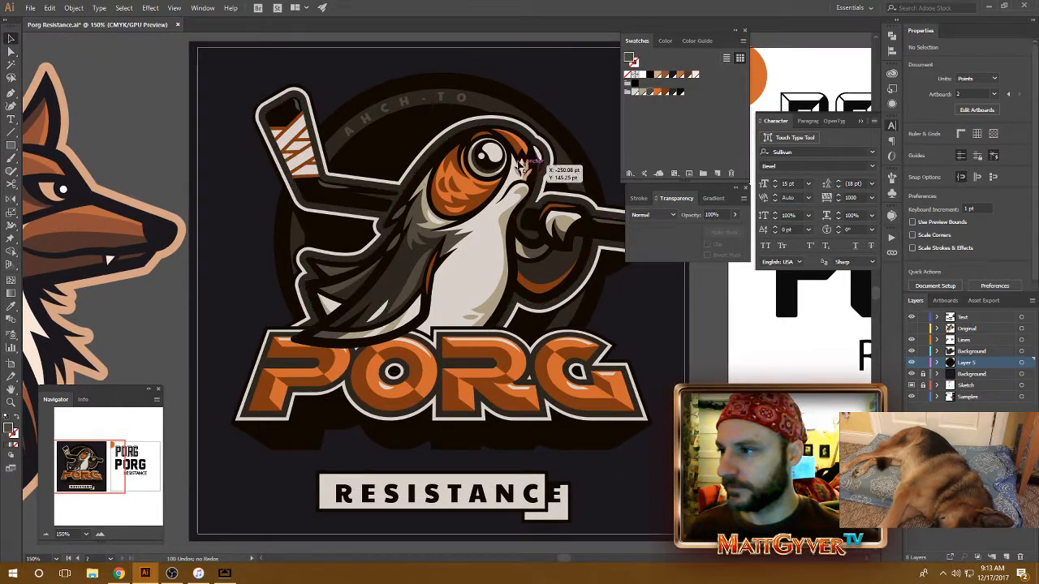
Recolour the curved AHCH-TO lettering with the light grey swatch (C=13 M=13 Y=16 K=2) and check the logo at a smaller scale.
{"action": "left_click", "coordinate": [461, 99]}
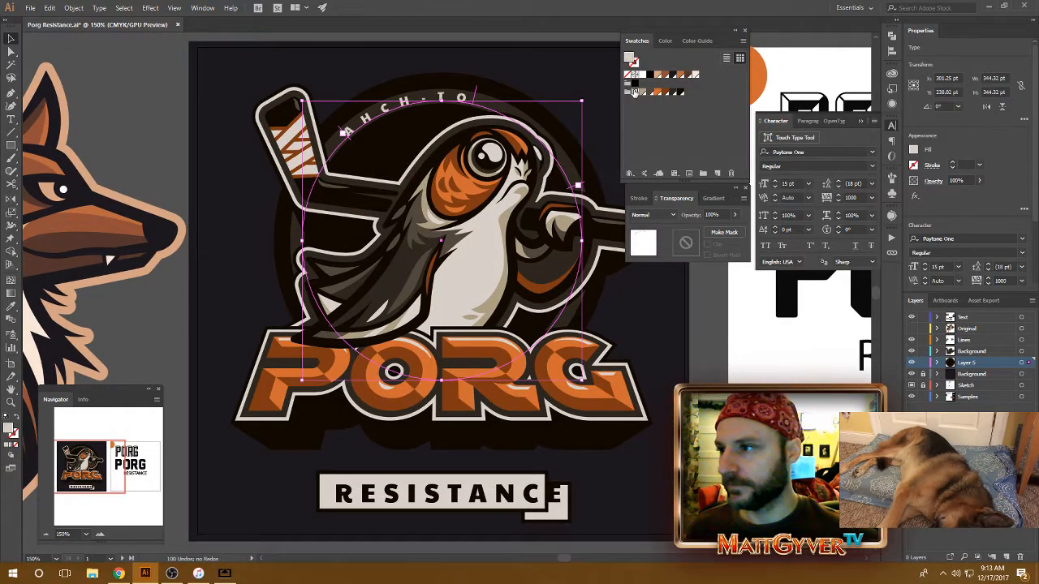
{"action": "left_click", "coordinate": [708, 330]}
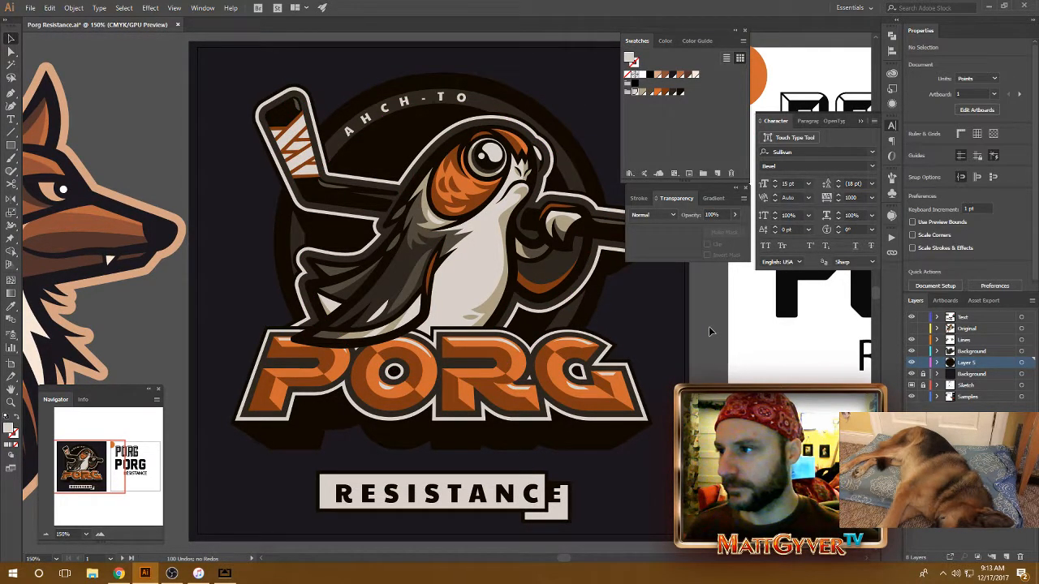
{"action": "key", "text": "ctrl+minus"}
{"action": "key", "text": "ctrl+minus"}
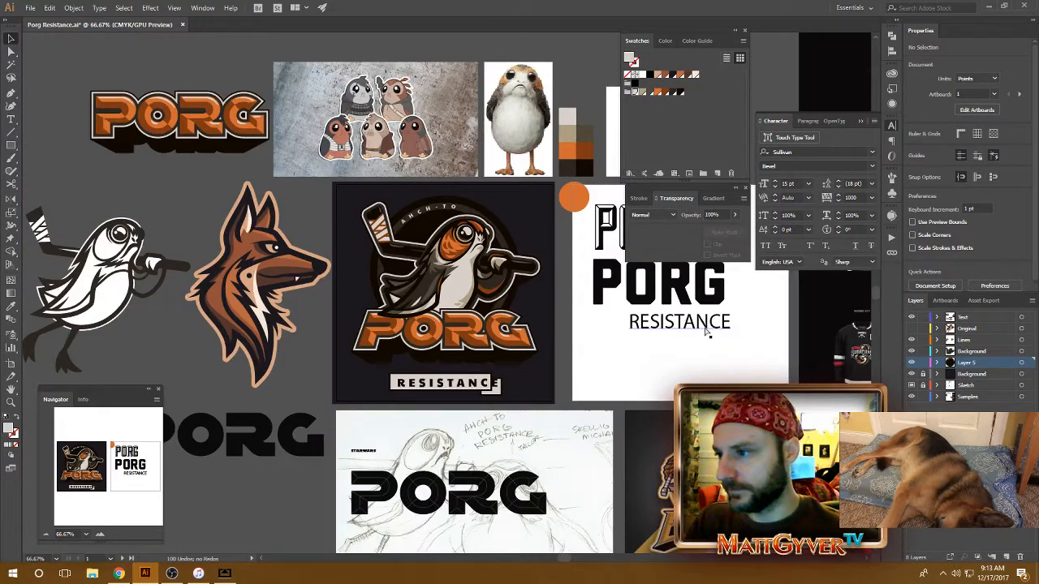
{"action": "key", "text": "ctrl+minus"}
{"action": "key", "text": "ctrl+plus"}
{"action": "key", "text": "ctrl+plus"}
{"action": "key", "text": "ctrl+plus"}
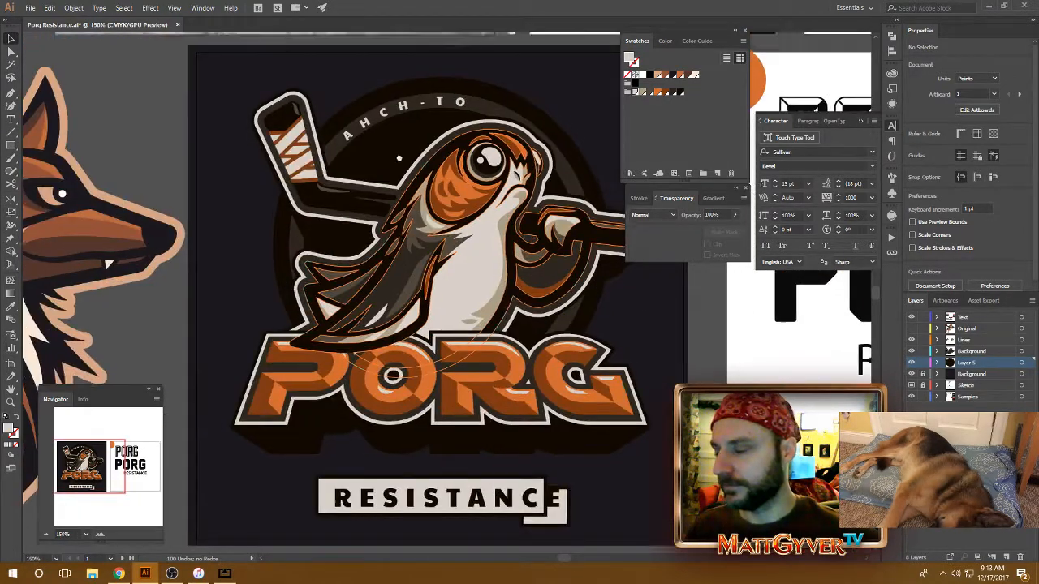
Move the curved AHCH-TO lettering from Layer 5 to the Text layer and check it by toggling that layer's visibility.
{"action": "scroll", "coordinate": [390, 177], "scroll_direction": "up", "scroll_amount": 1}
{"action": "left_click", "coordinate": [389, 177]}
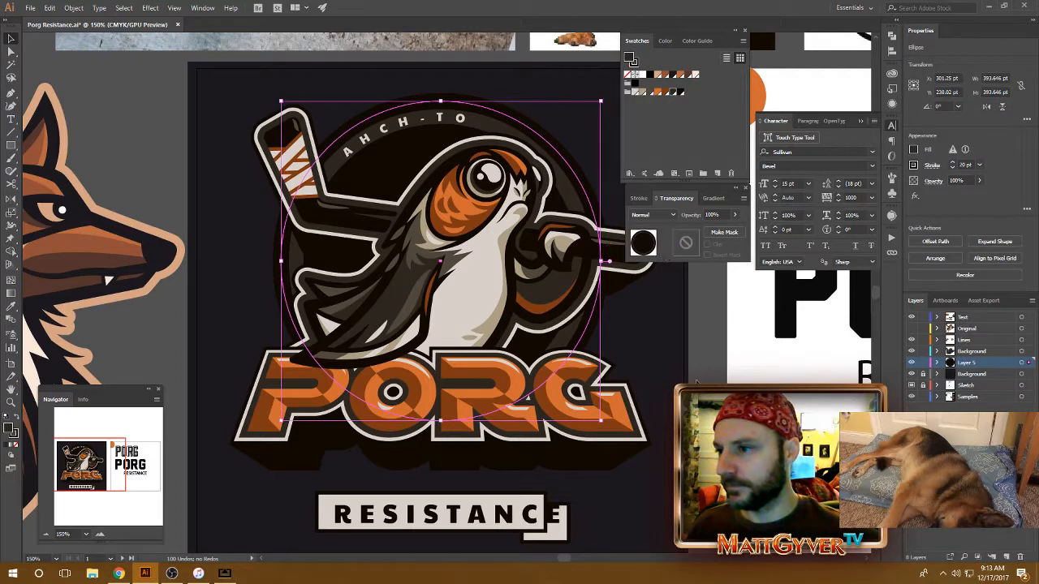
{"action": "key", "text": "ctrl+shift+a"}
{"action": "left_click", "coordinate": [397, 105]}
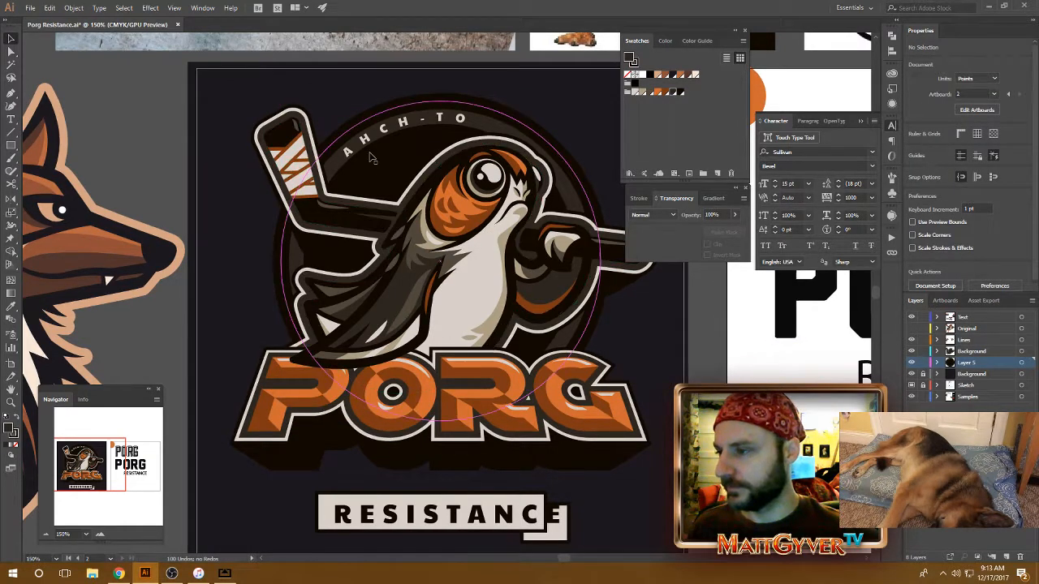
{"action": "left_click", "coordinate": [581, 207]}
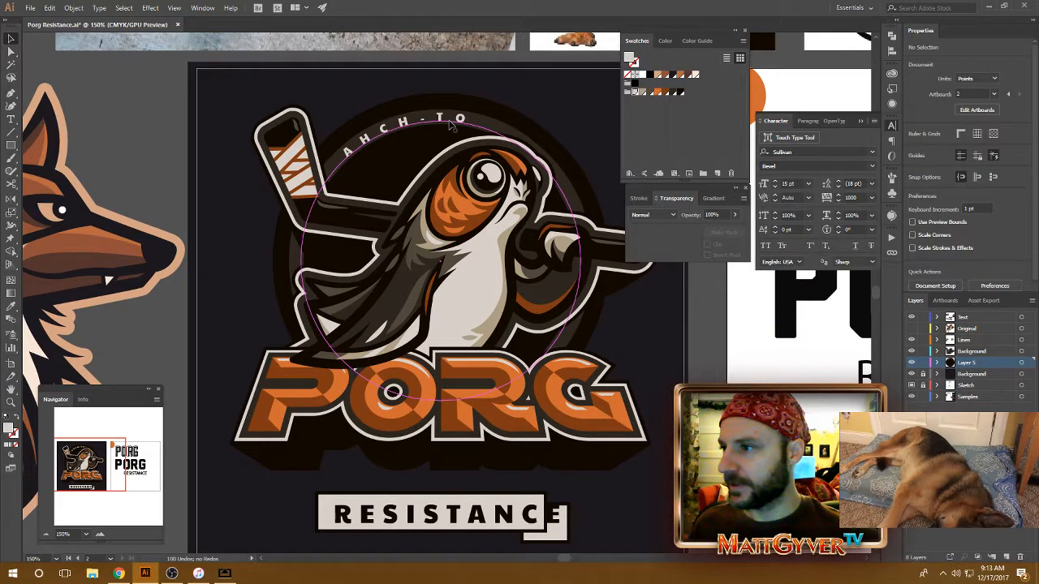
{"action": "key", "text": "Delete"}
{"action": "left_click", "coordinate": [980, 321]}
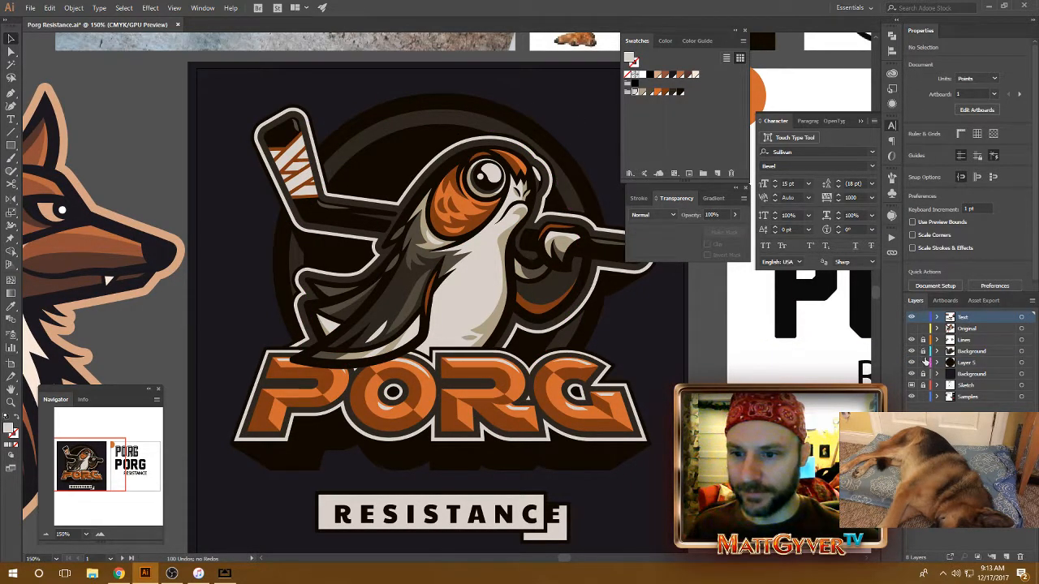
{"action": "key", "text": "ctrl+z"}
{"action": "left_click", "coordinate": [912, 318]}
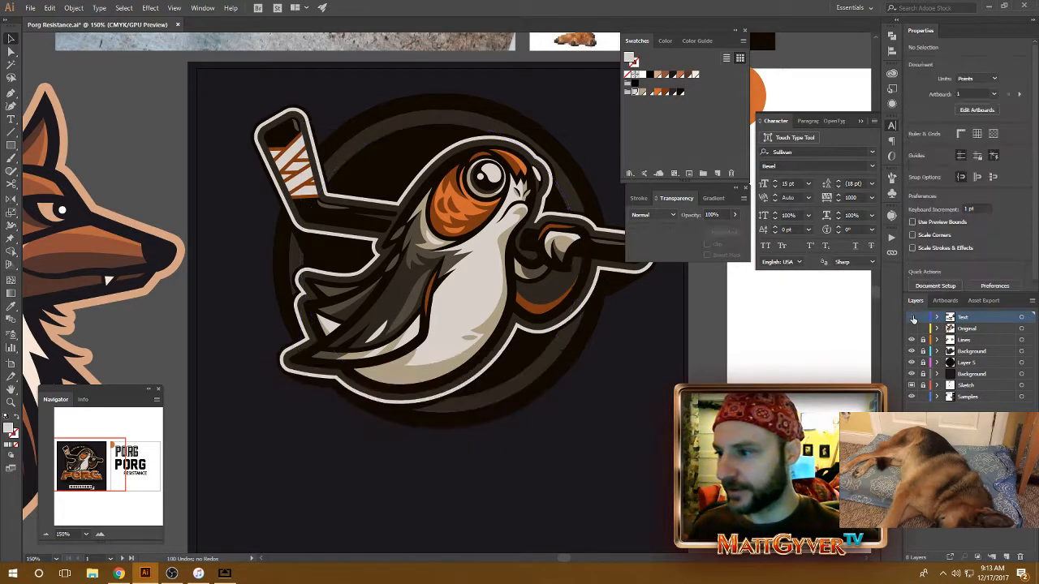
{"action": "left_click", "coordinate": [912, 318]}
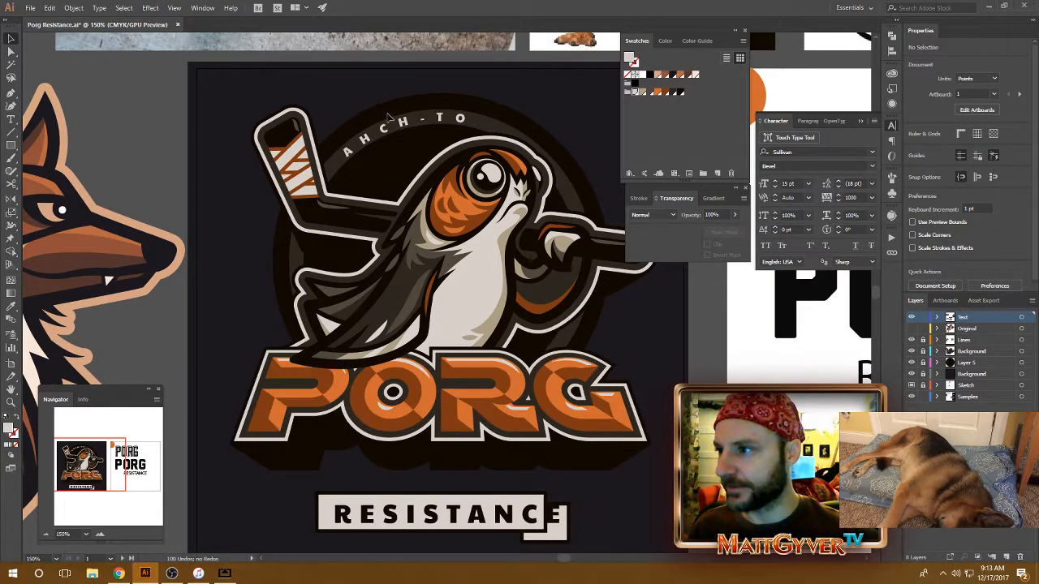
{"action": "left_click_drag", "start_coordinate": [387, 156], "coordinate": [358, 172]}
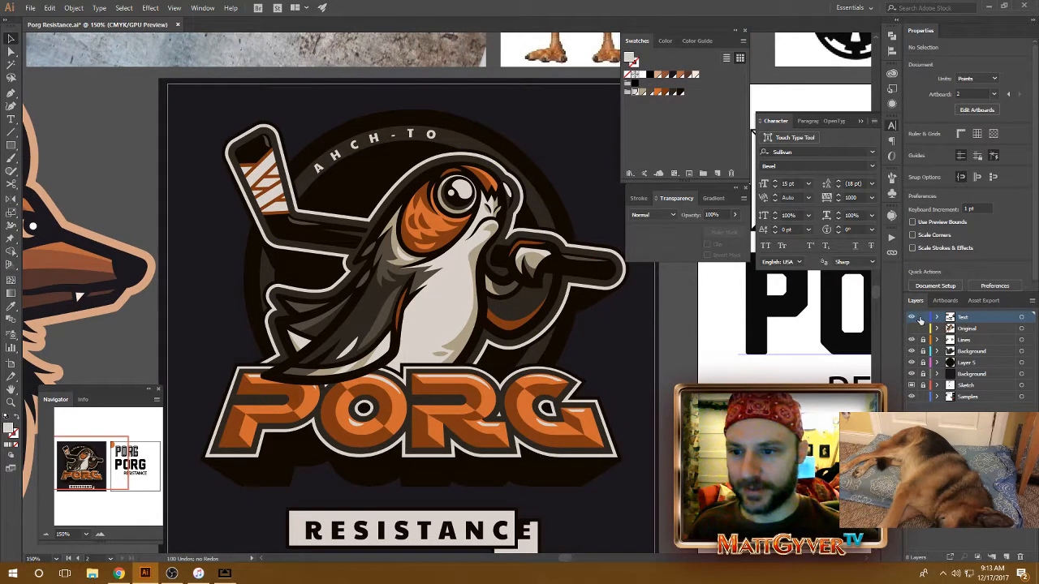
Lock the Text layer, unlock Layer 5 and select the circle behind the porg.
{"action": "left_click", "coordinate": [922, 318]}
{"action": "left_click", "coordinate": [357, 190]}
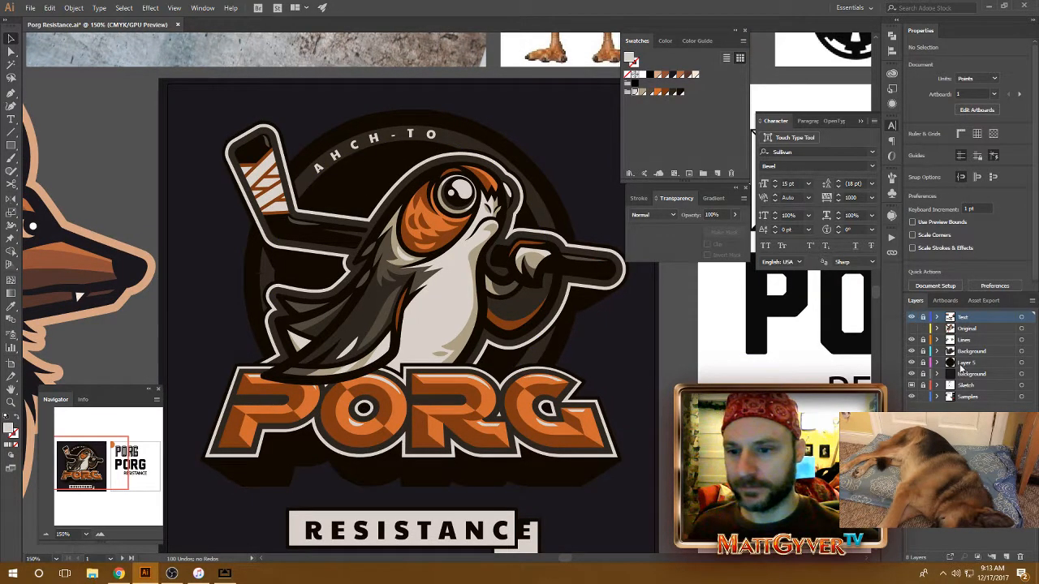
{"action": "left_click", "coordinate": [951, 362]}
{"action": "left_click", "coordinate": [923, 363]}
{"action": "left_click", "coordinate": [353, 188]}
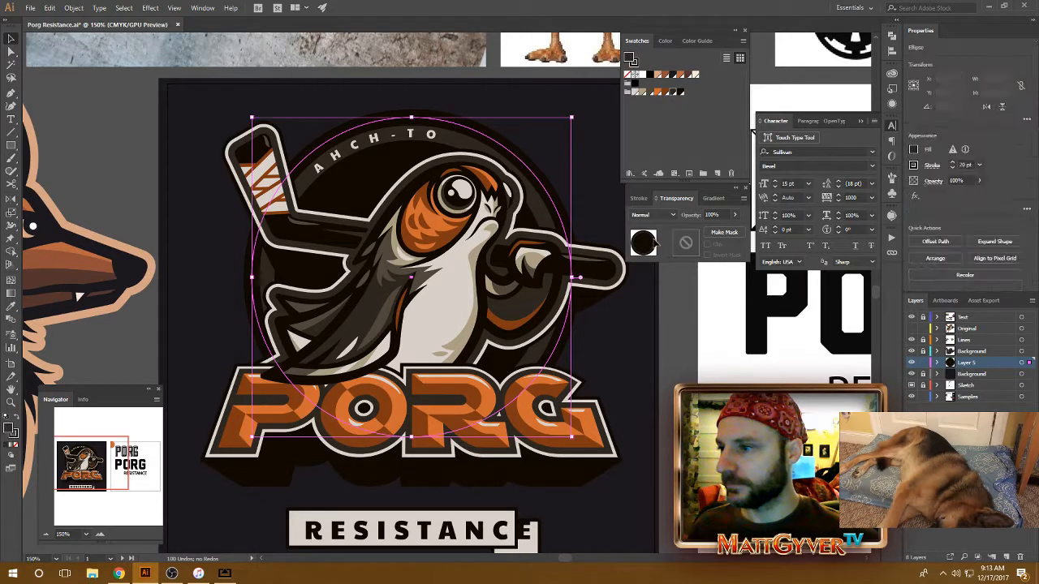
Duplicate the background circle's offset fill and edit the upper copy's Offset Path so it is inset further inside the ring.
{"action": "left_click", "coordinate": [892, 103]}
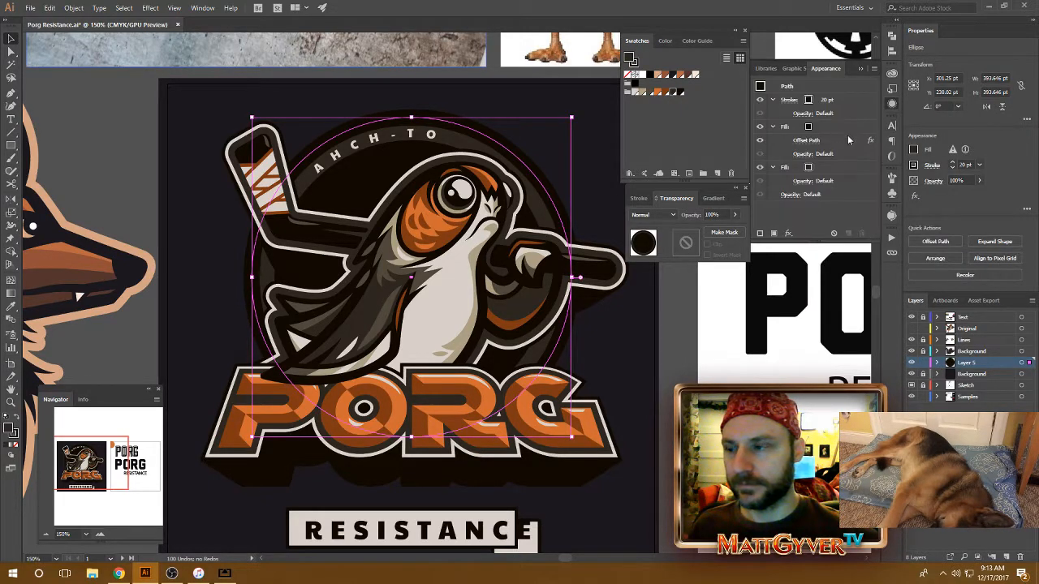
{"action": "left_click", "coordinate": [843, 129]}
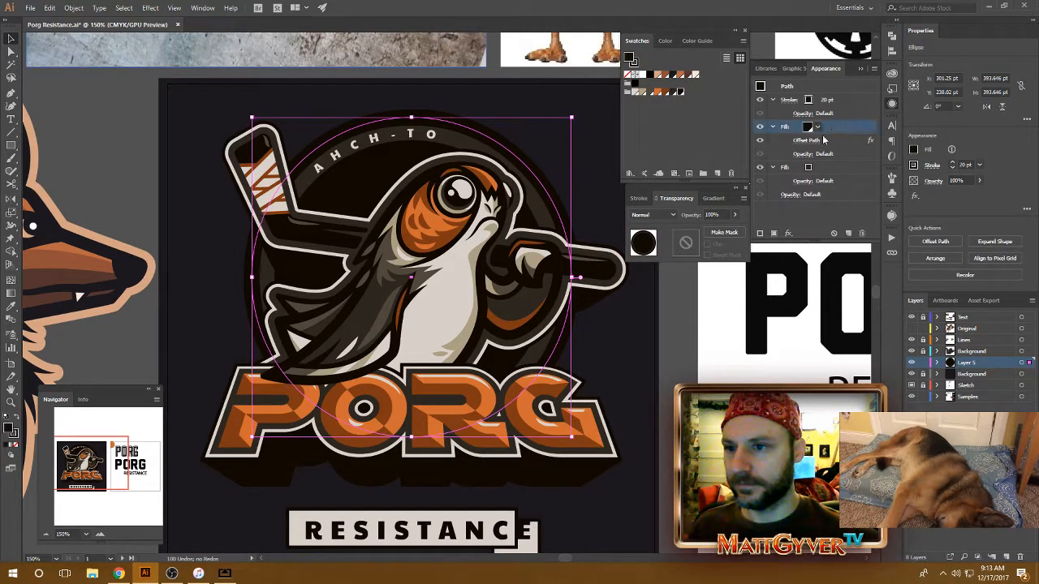
{"action": "left_click", "coordinate": [760, 128]}
{"action": "left_click", "coordinate": [761, 128]}
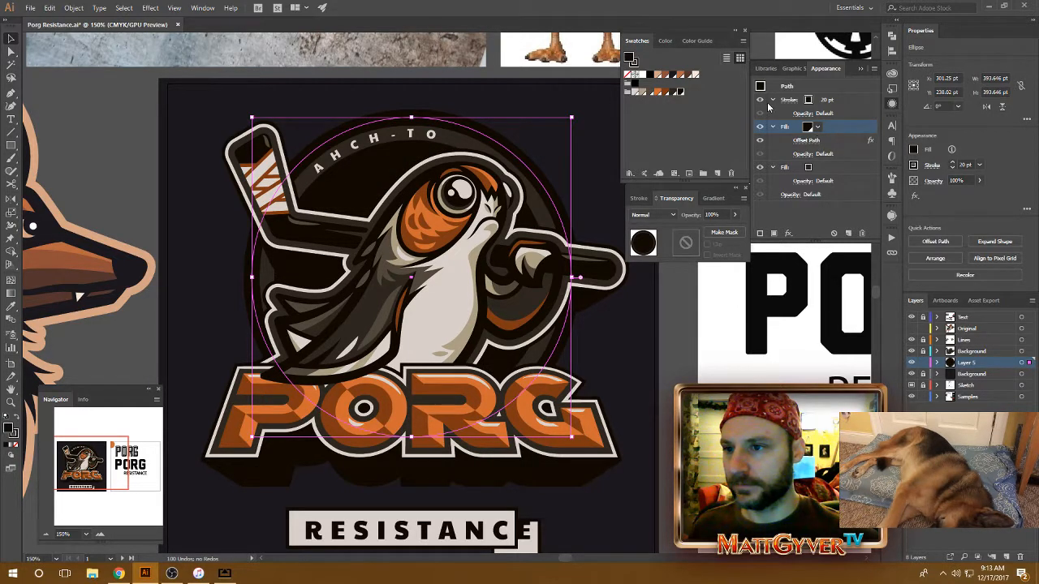
{"action": "left_click", "coordinate": [849, 233]}
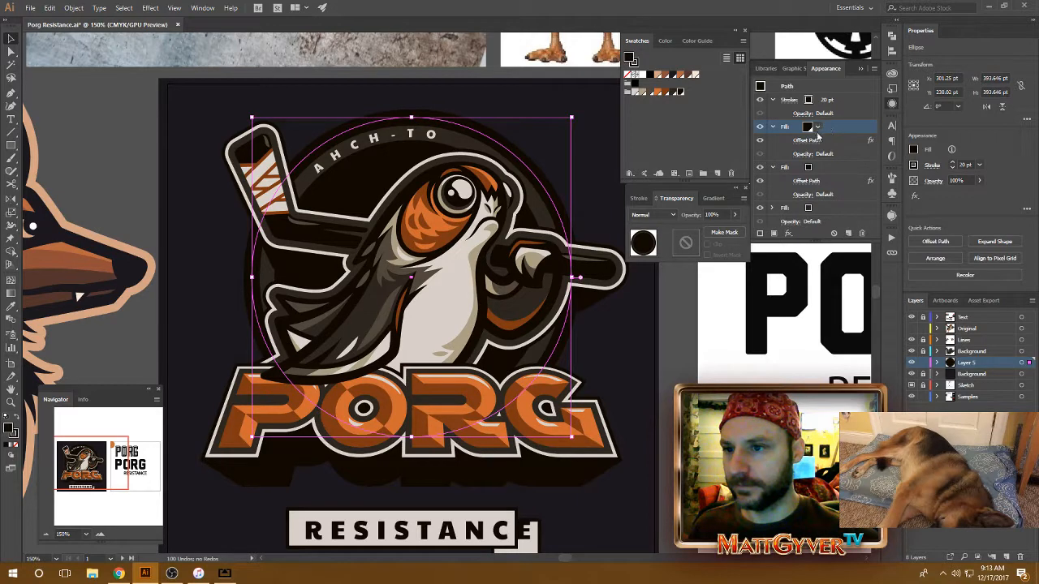
{"action": "left_click", "coordinate": [807, 140]}
{"action": "left_click", "coordinate": [599, 239]}
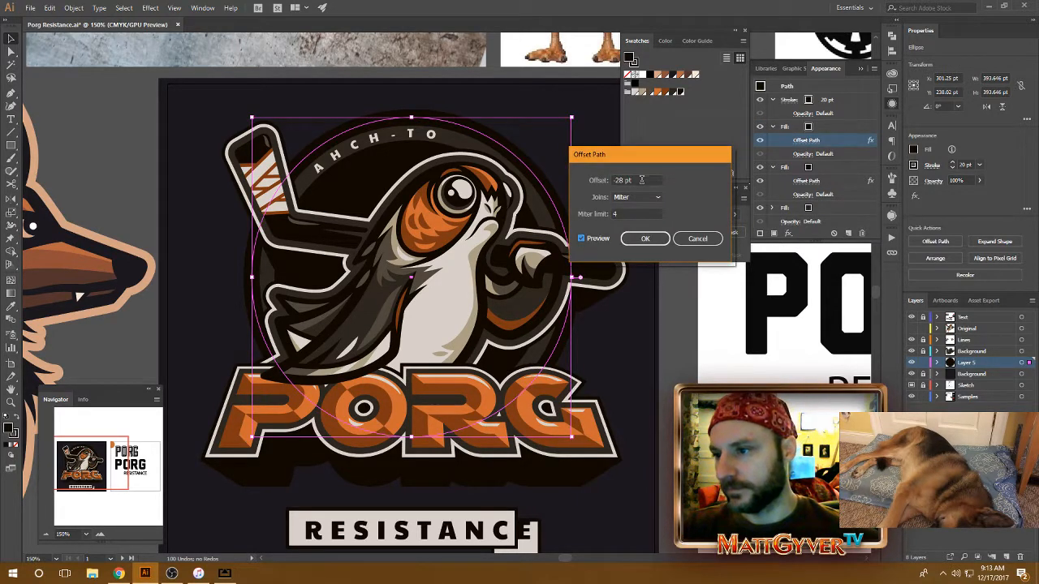
{"action": "double_click", "coordinate": [644, 181]}
{"action": "left_click", "coordinate": [654, 240]}
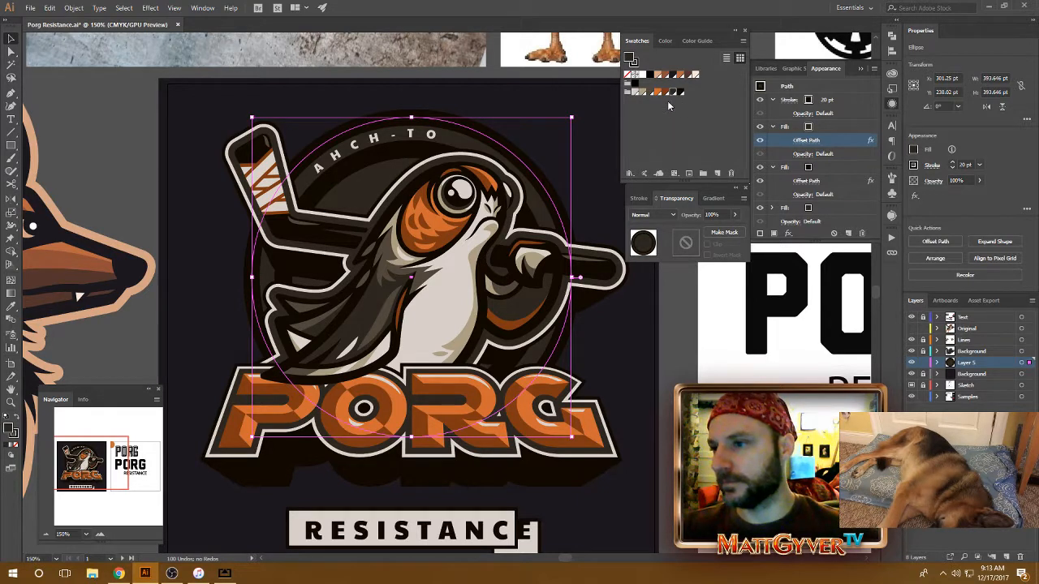
Try brown, tan, light grey, dark orange and near-black swatches on the background circle's inset fill.
{"action": "left_click", "coordinate": [652, 93]}
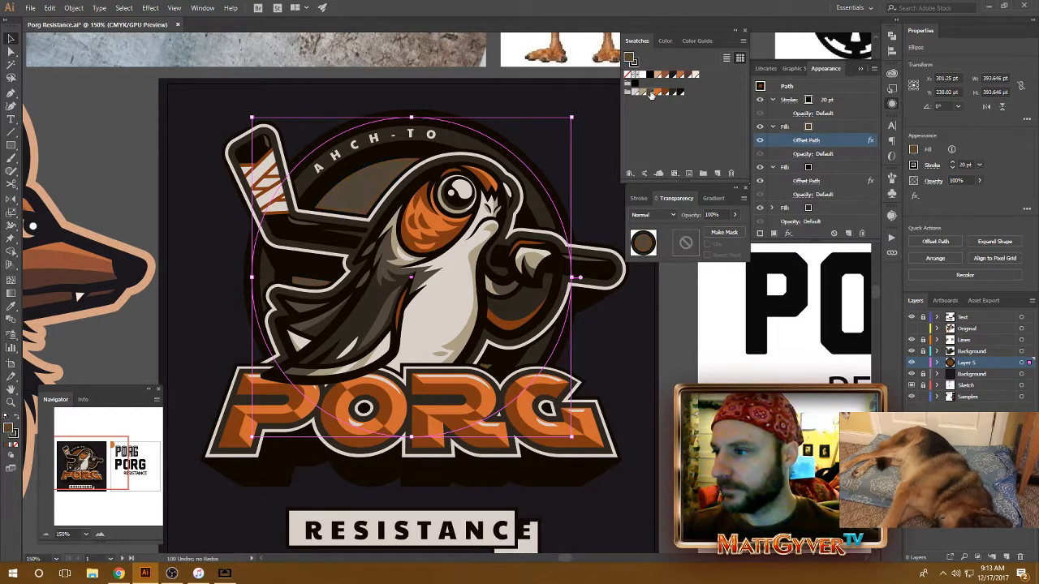
{"action": "left_click", "coordinate": [643, 93]}
{"action": "left_click", "coordinate": [648, 93]}
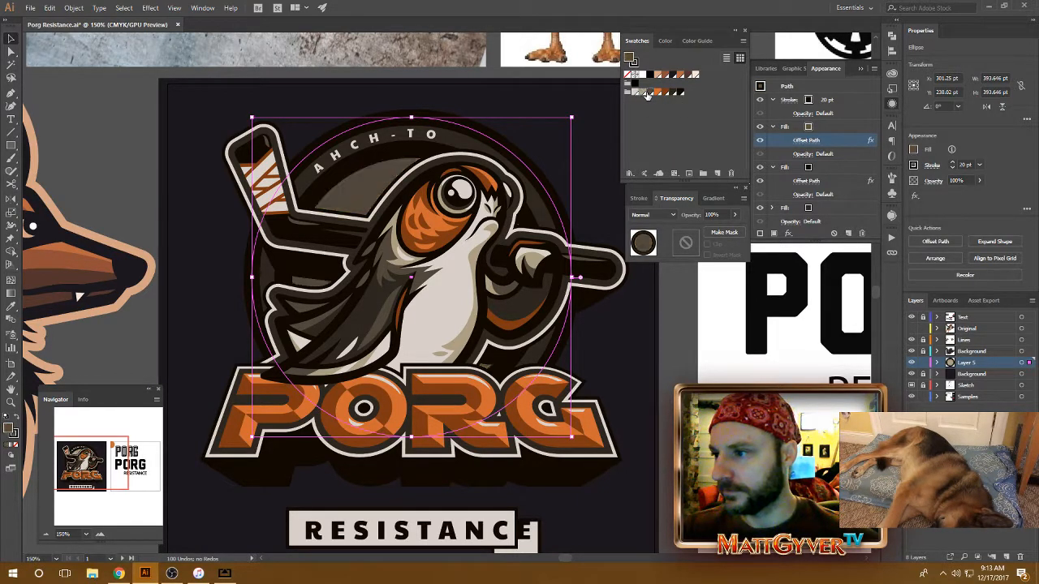
{"action": "key", "text": "ctrl+minus"}
{"action": "left_click", "coordinate": [642, 94]}
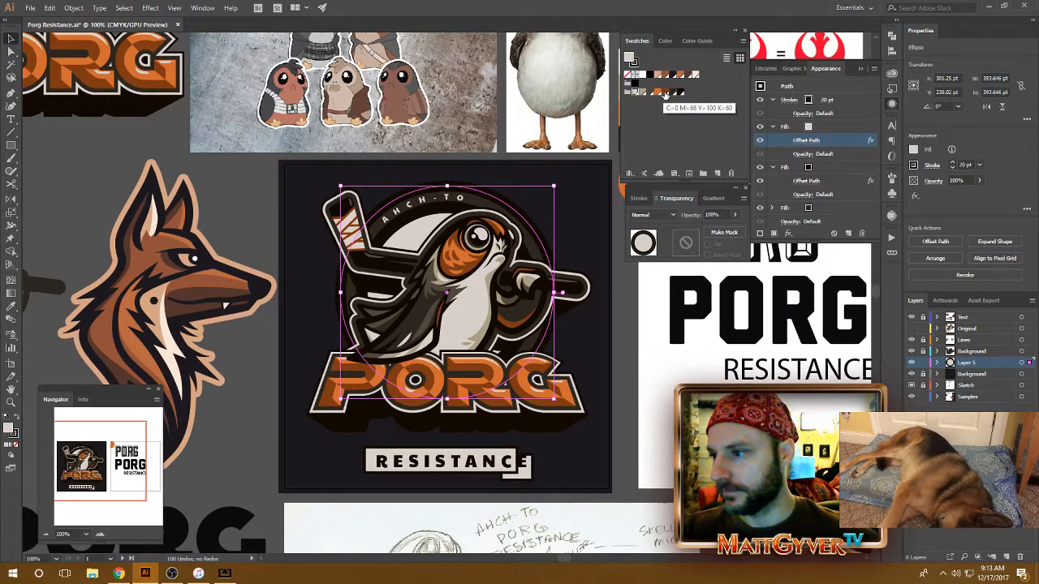
{"action": "left_click", "coordinate": [666, 93]}
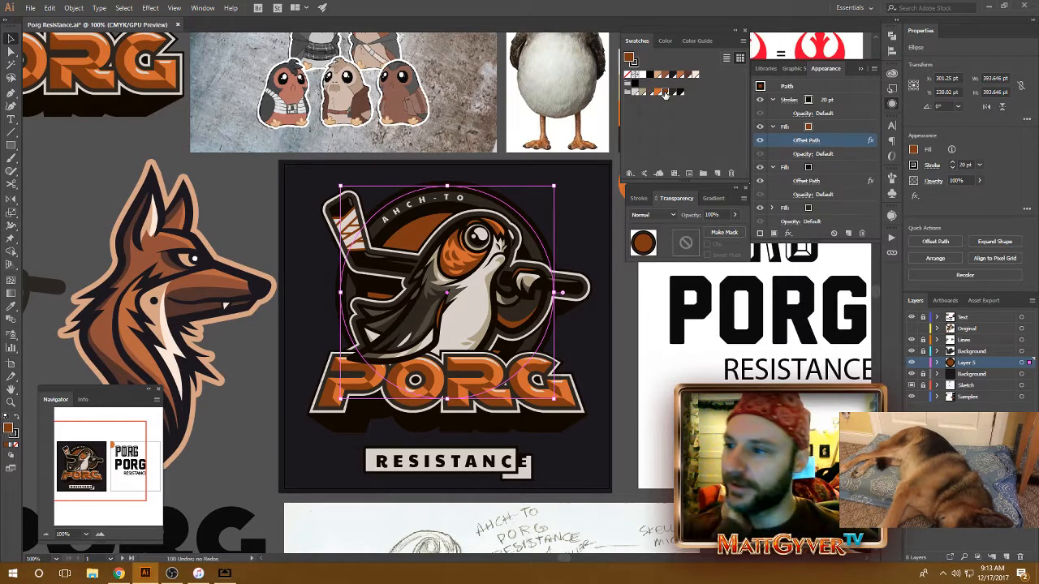
{"action": "left_click", "coordinate": [675, 94]}
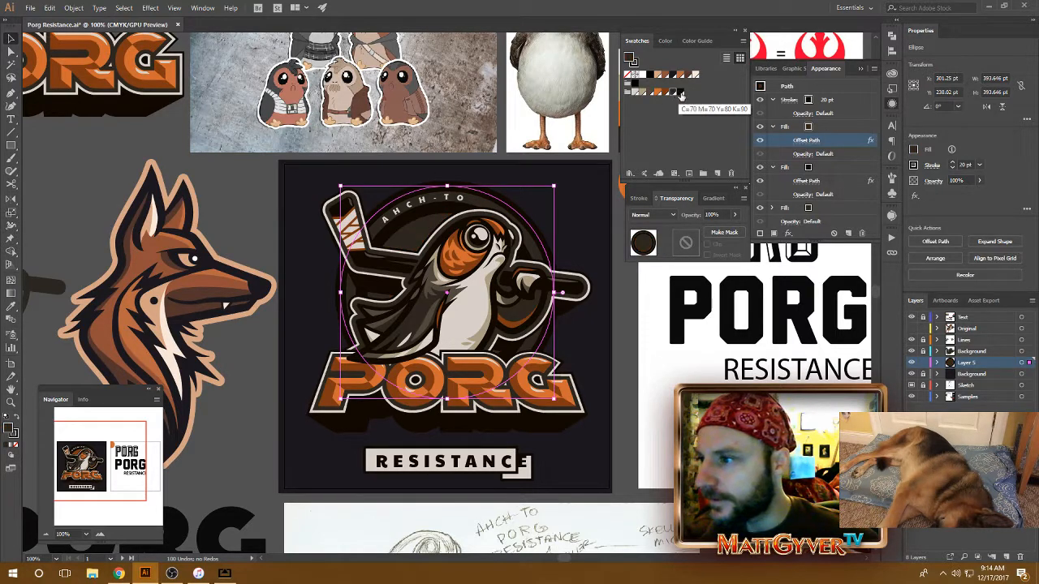
{"action": "left_click", "coordinate": [681, 94]}
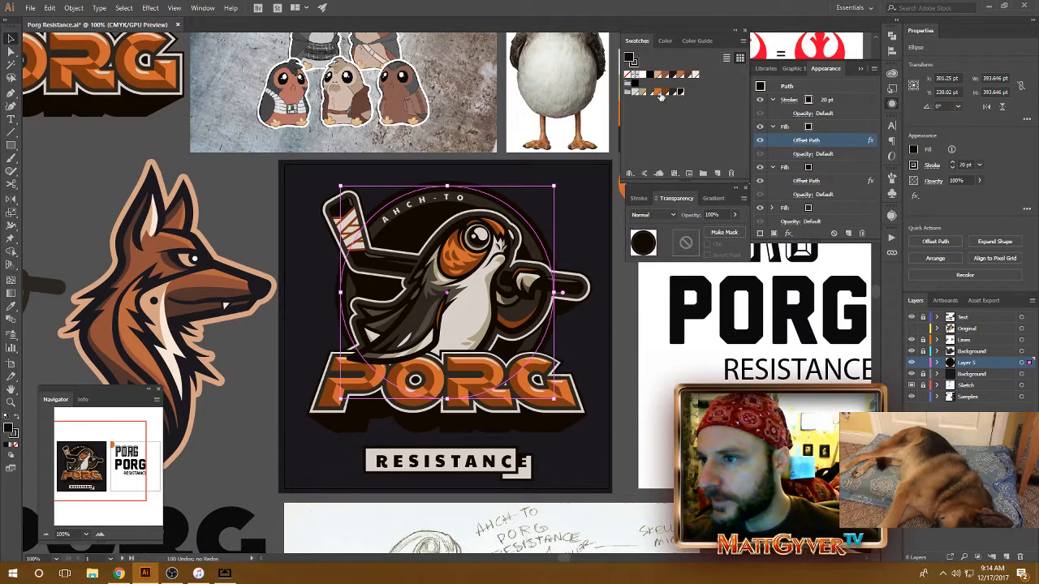
Compare more palette colours on the circle's inset fill, apply the dark orange swatch (C=0 M=66 Y=100 K=60) and hide that fill.
{"action": "left_click", "coordinate": [657, 92]}
{"action": "left_click", "coordinate": [645, 94]}
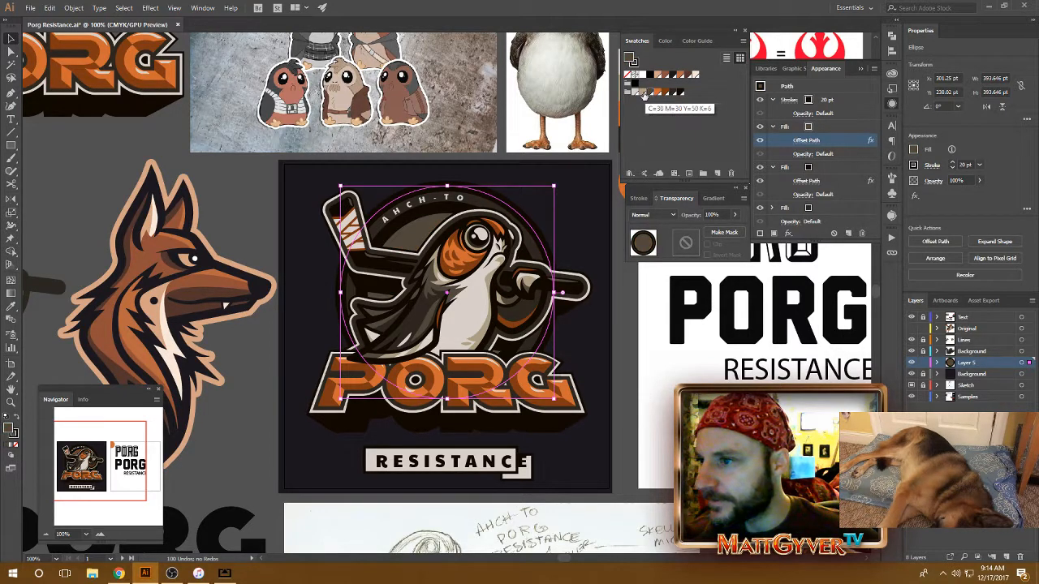
{"action": "left_click", "coordinate": [643, 94]}
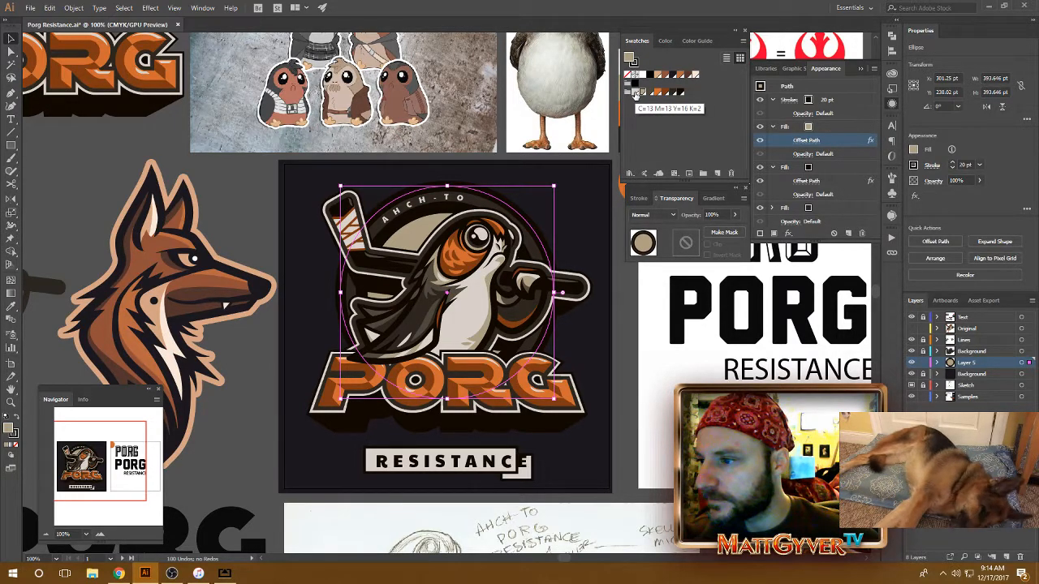
{"action": "left_click", "coordinate": [635, 94]}
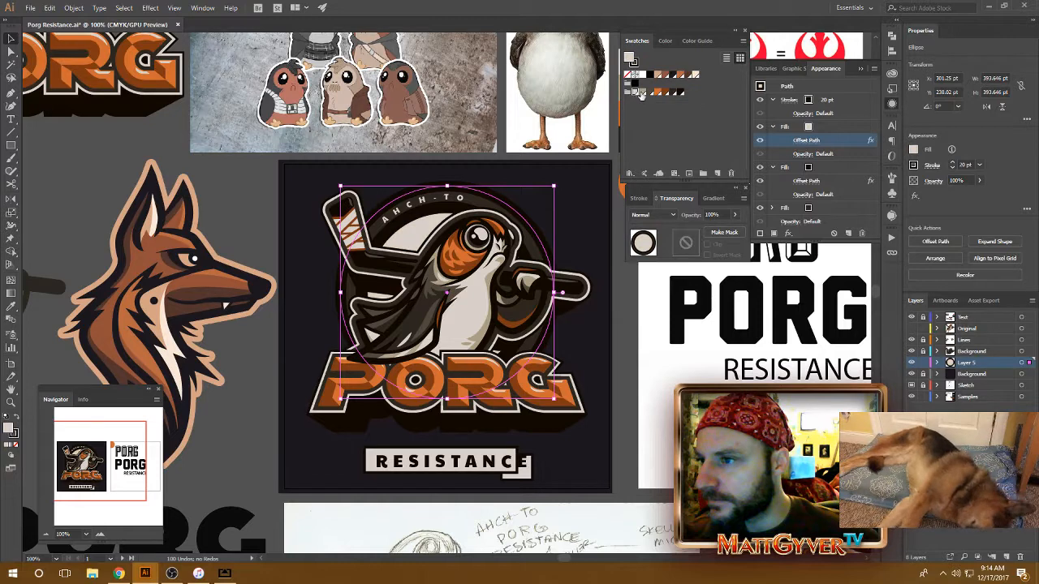
{"action": "left_click", "coordinate": [666, 93]}
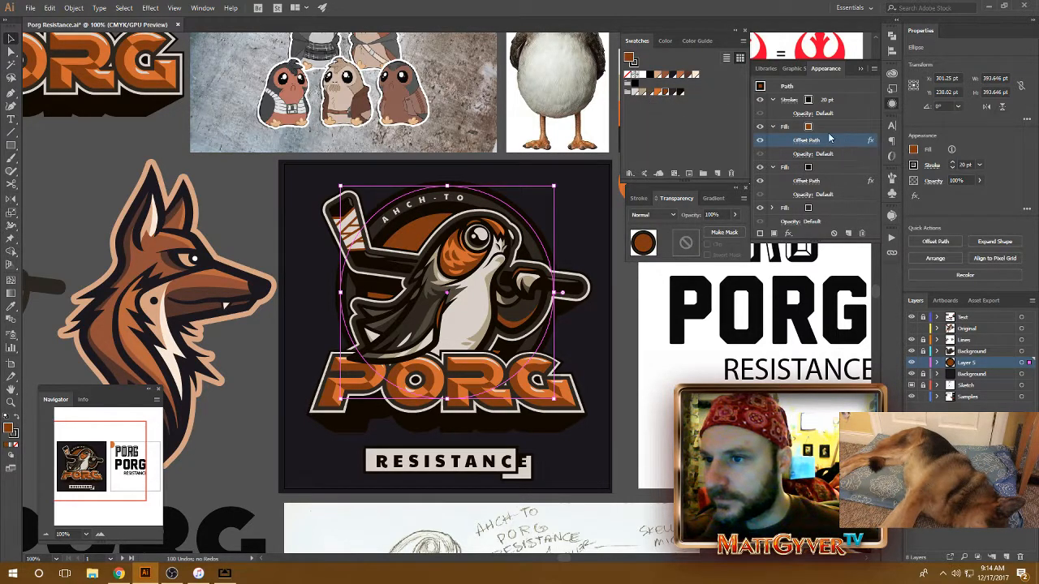
{"action": "left_click", "coordinate": [624, 333]}
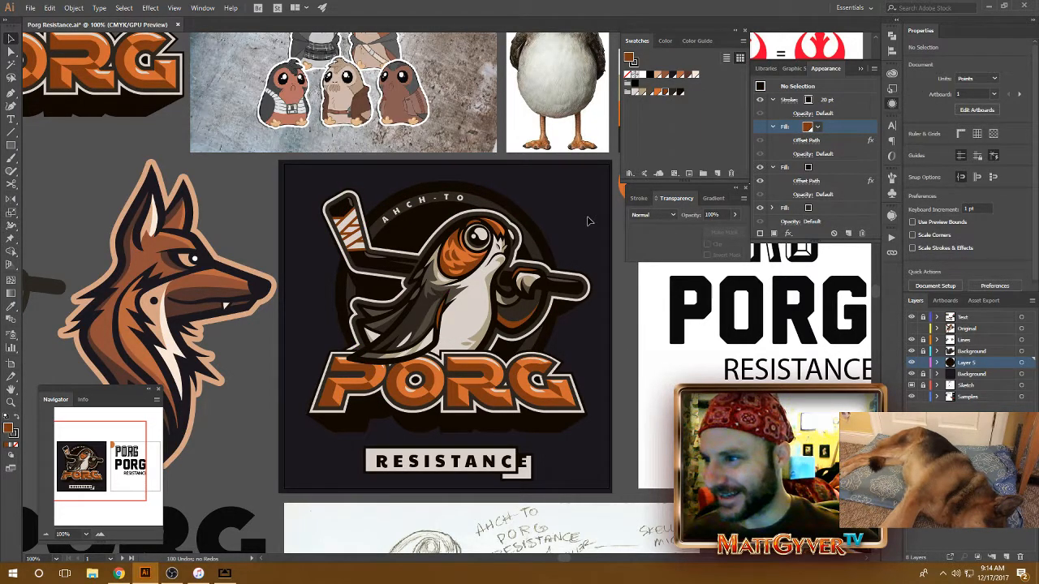
Move the background circle and the curved AHCH-TO lettering together down about 19 pt behind the porg.
{"action": "key", "text": "ctrl+equal"}
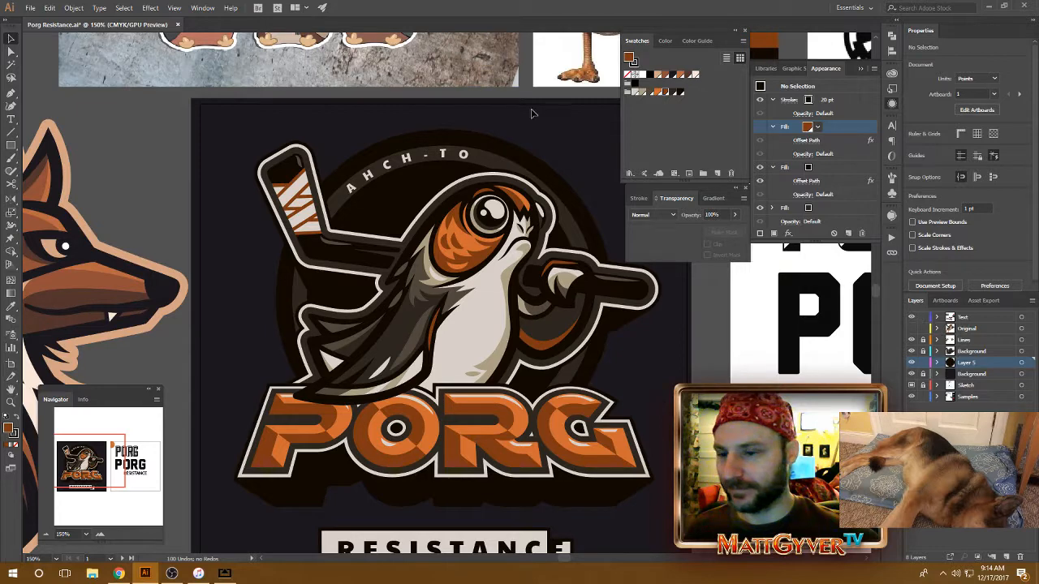
{"action": "left_click", "coordinate": [345, 236]}
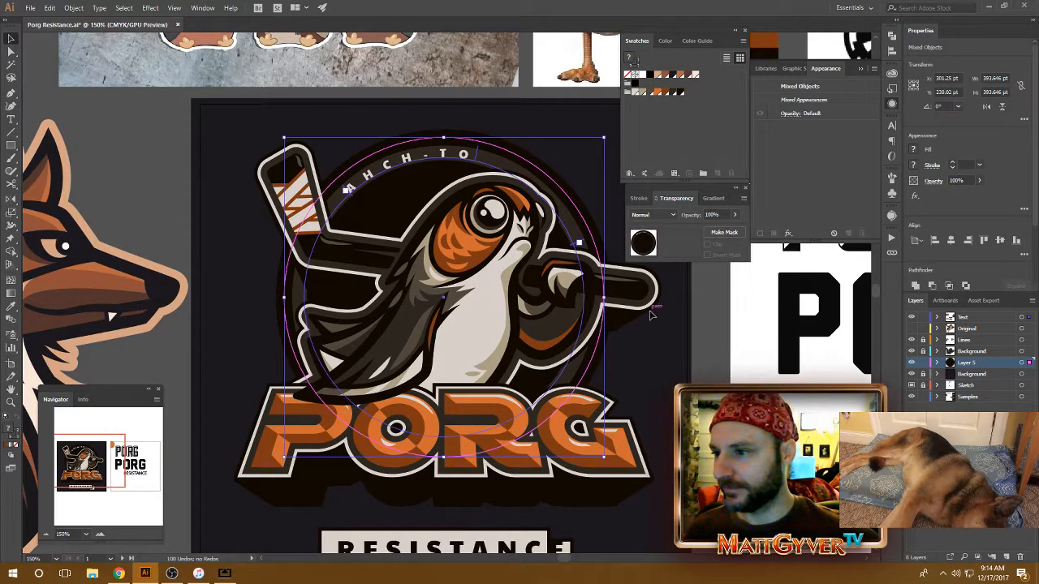
{"action": "key", "text": "shift+Down"}
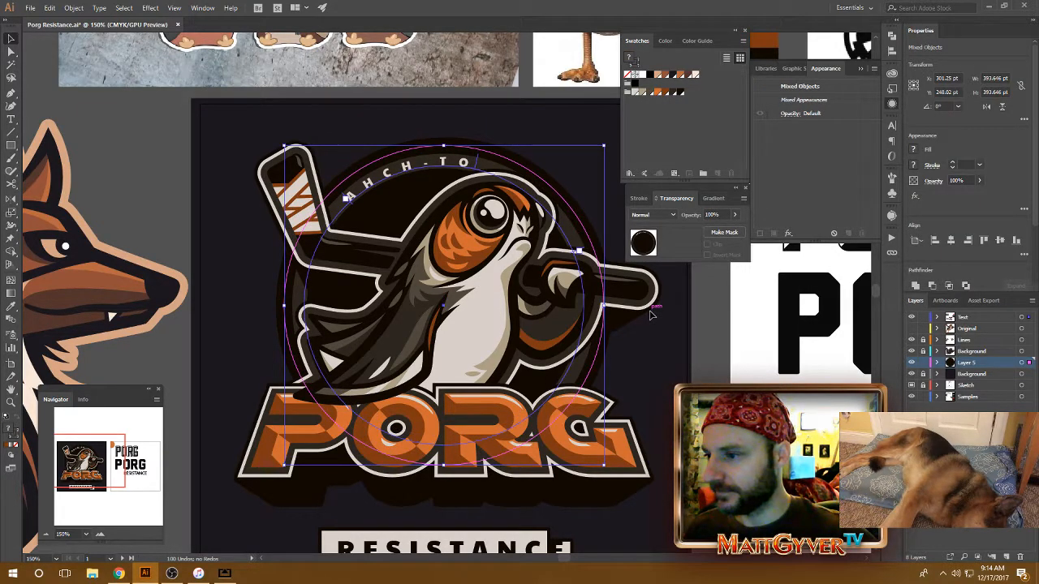
{"action": "key", "text": "Down"}
{"action": "key", "text": "Down"}
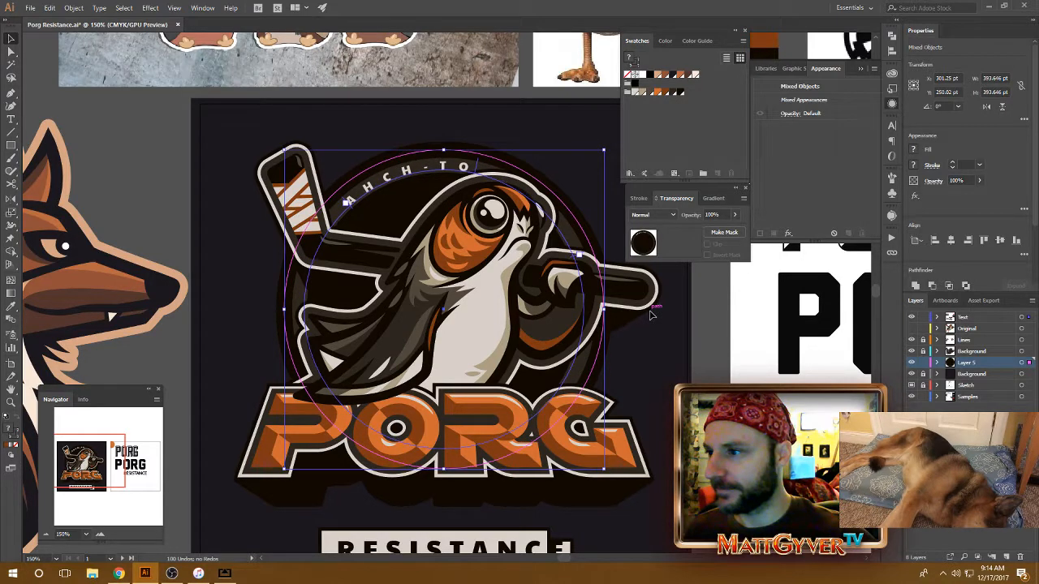
{"action": "key", "text": "Down"}
{"action": "key", "text": "Down"}
{"action": "key", "text": "Down"}
{"action": "key", "text": "Down"}
{"action": "key", "text": "Up"}
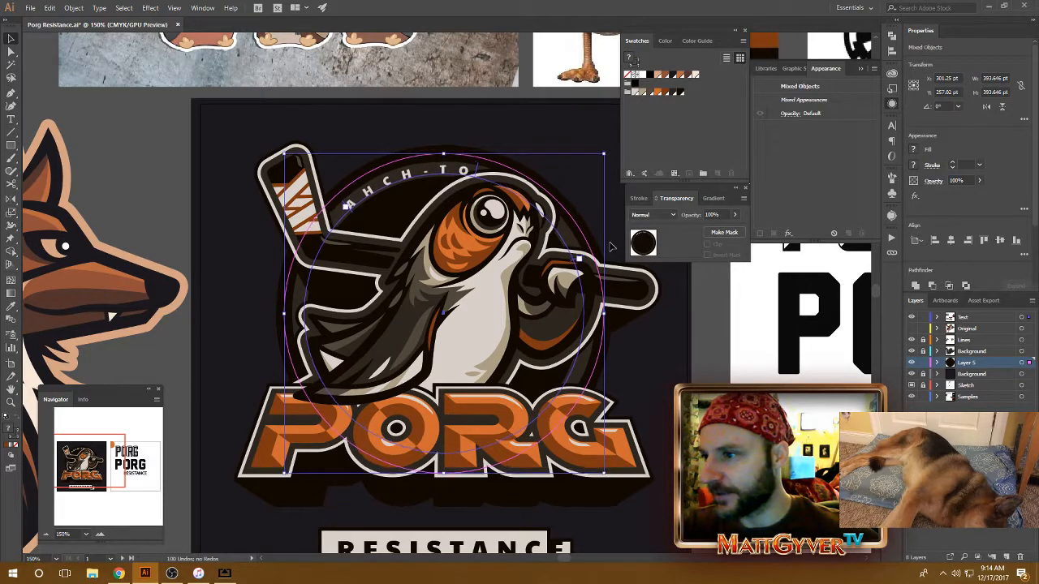
{"action": "key", "text": "Down"}
{"action": "key", "text": "Down"}
{"action": "key", "text": "Down"}
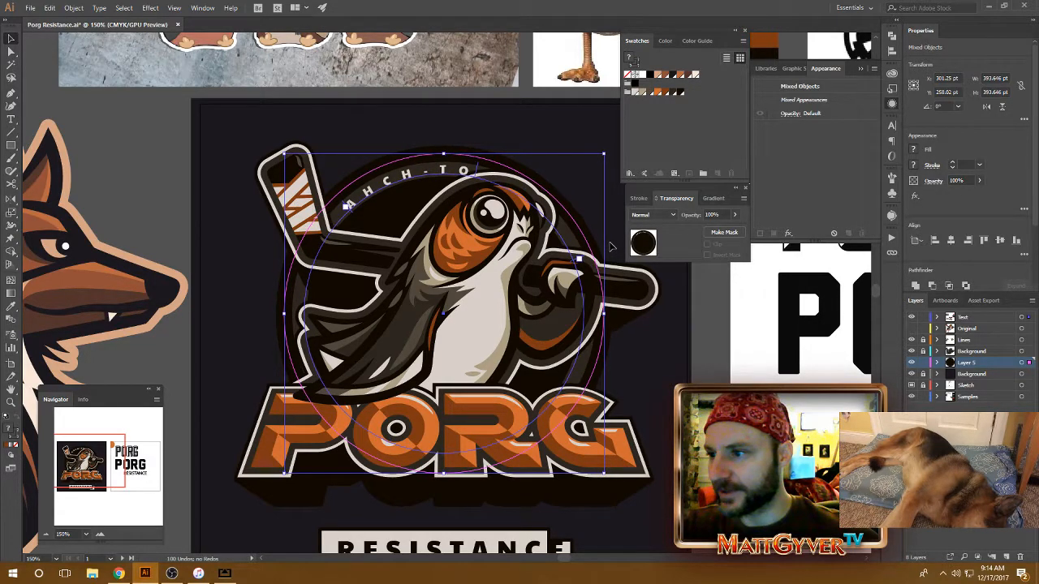
{"action": "key", "text": "shift+Down"}
{"action": "key", "text": "shift+Down"}
{"action": "key", "text": "shift+Down"}
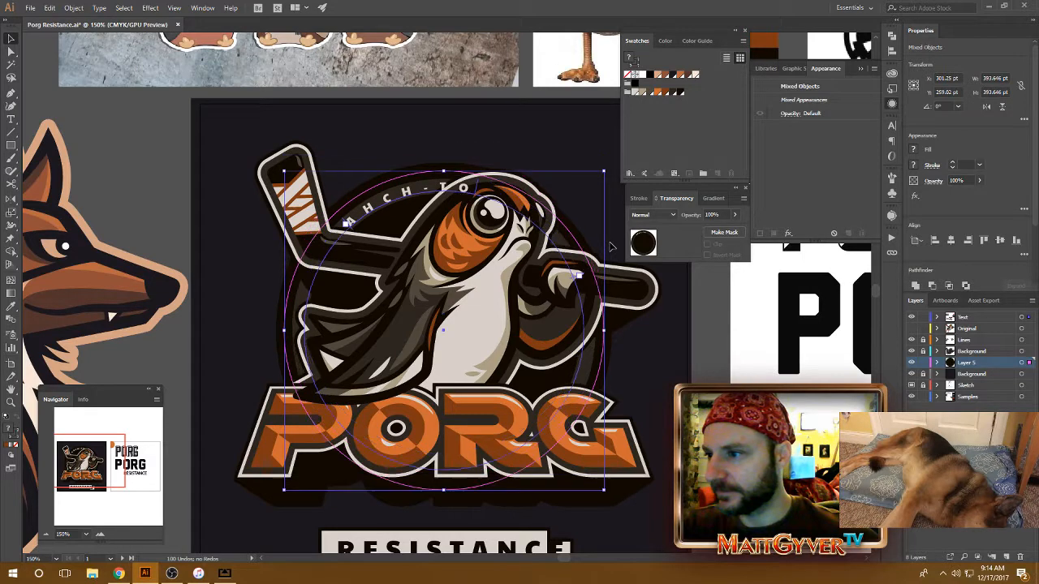
{"action": "key", "text": "shift+Up"}
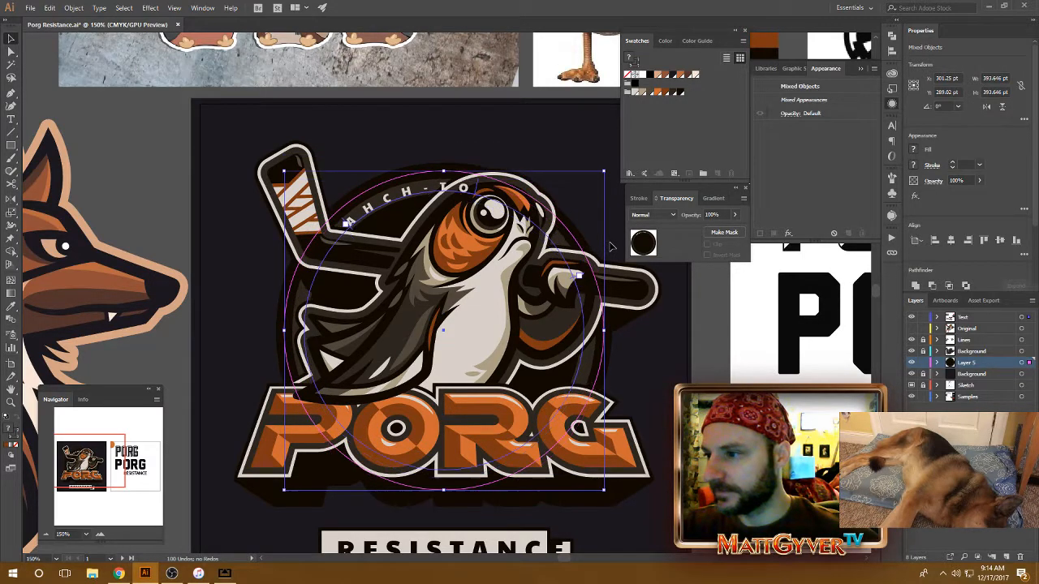
{"action": "key", "text": "shift+Up"}
{"action": "key", "text": "Up"}
{"action": "key", "text": "Up"}
{"action": "key", "text": "Up"}
{"action": "key", "text": "Up"}
{"action": "key", "text": "Up"}
{"action": "key", "text": "Up"}
{"action": "key", "text": "Up"}
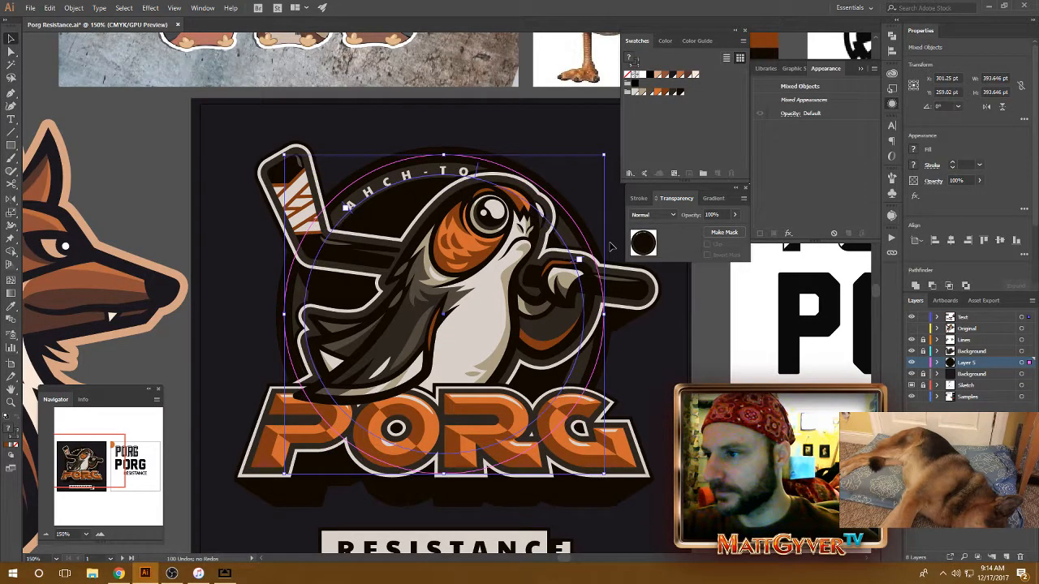
{"action": "key", "text": "Up"}
{"action": "key", "text": "Up"}
{"action": "key", "text": "Up"}
{"action": "key", "text": "Up"}
{"action": "key", "text": "Up"}
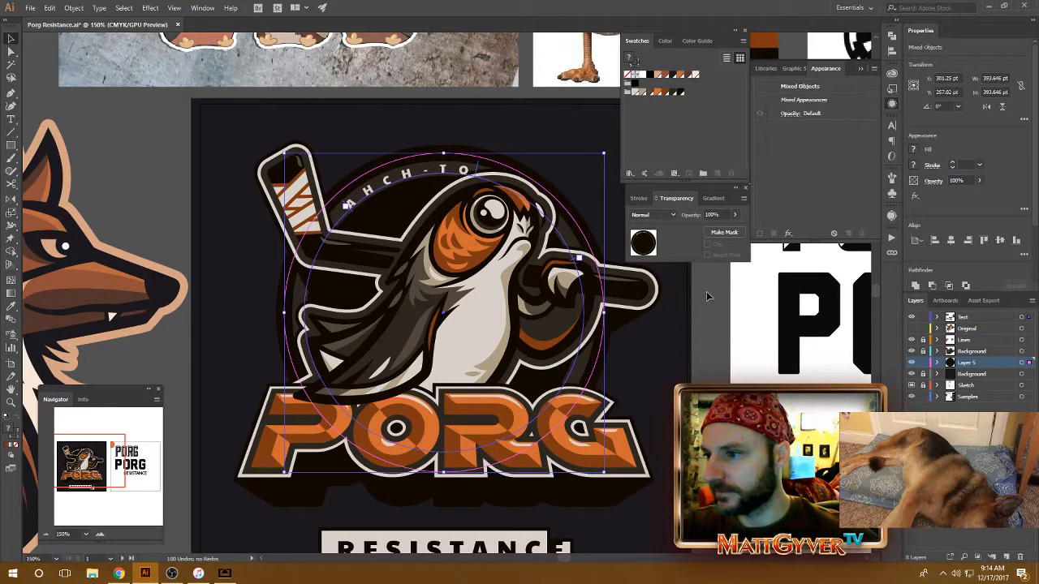
{"action": "left_click", "coordinate": [715, 351]}
Select only the curved AHCH-TO lettering and tighten its tracking to 600.
{"action": "left_click", "coordinate": [451, 179]}
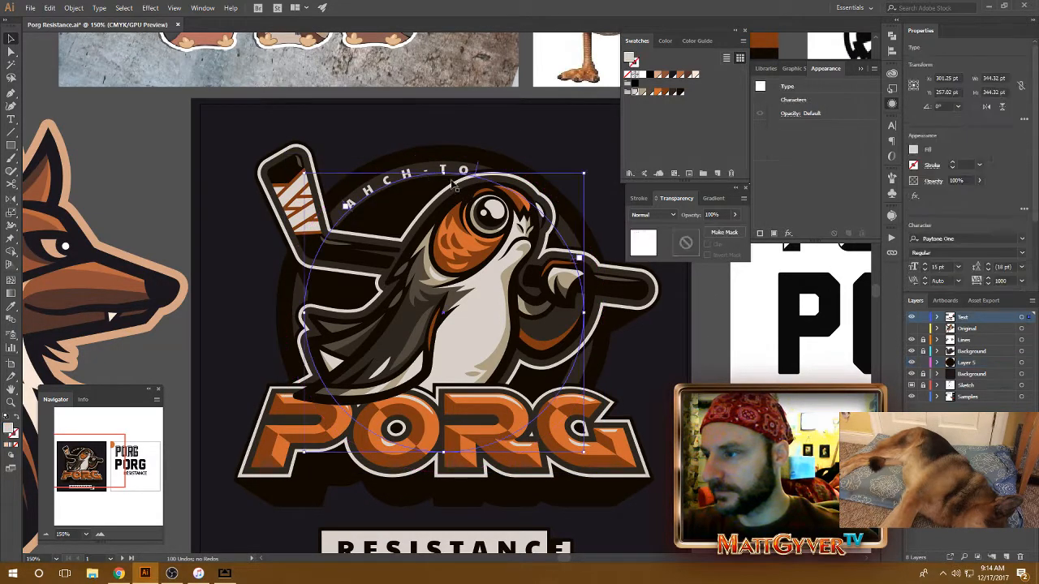
{"action": "left_click", "coordinate": [891, 126]}
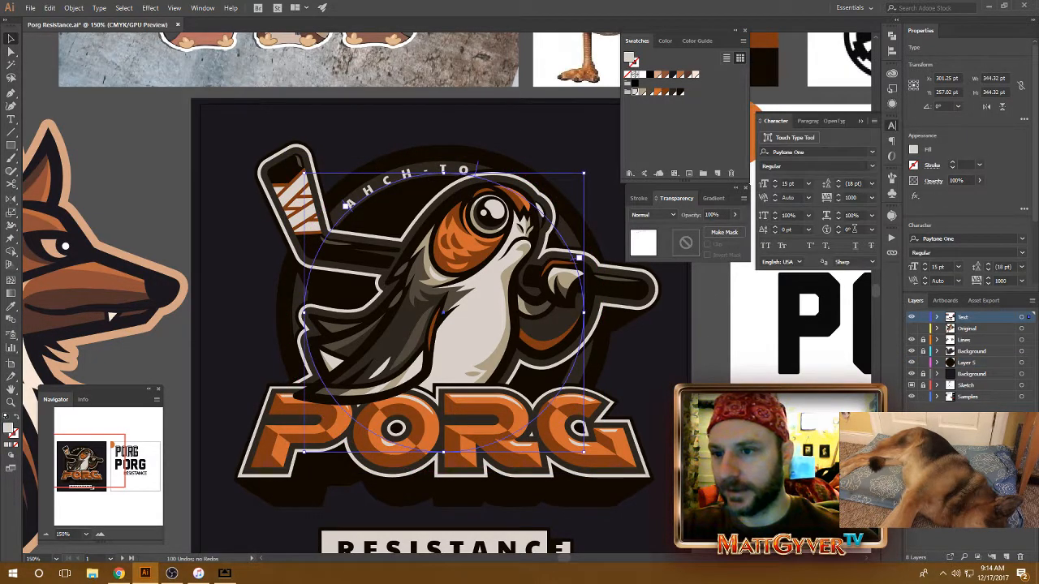
{"action": "left_click", "coordinate": [849, 197]}
{"action": "type", "text": "600"}
{"action": "key", "text": "Return"}
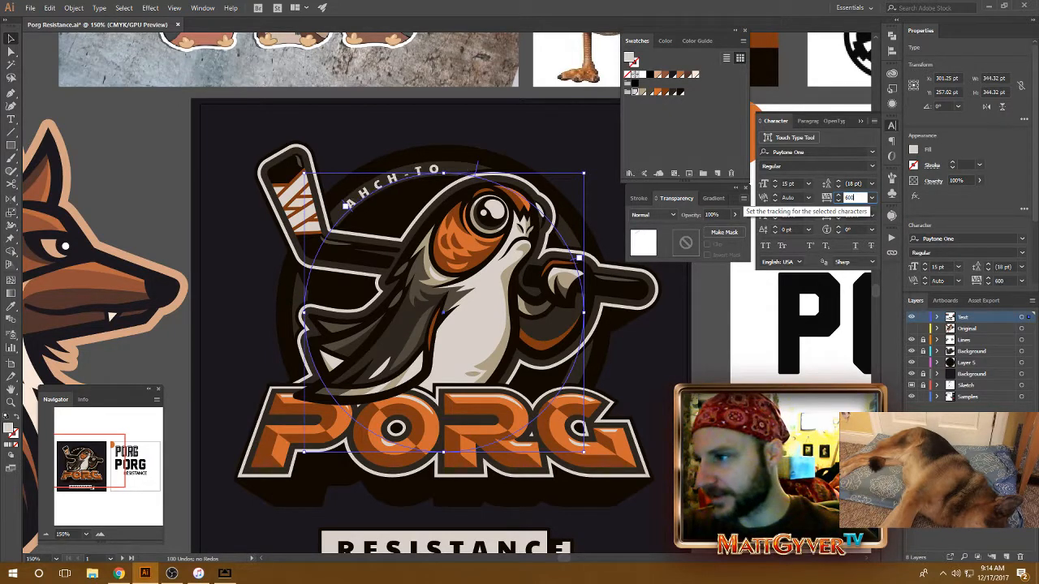
Set the curved AHCH-TO lettering's tracking to 700 and deselect it.
{"action": "type", "text": "70"}
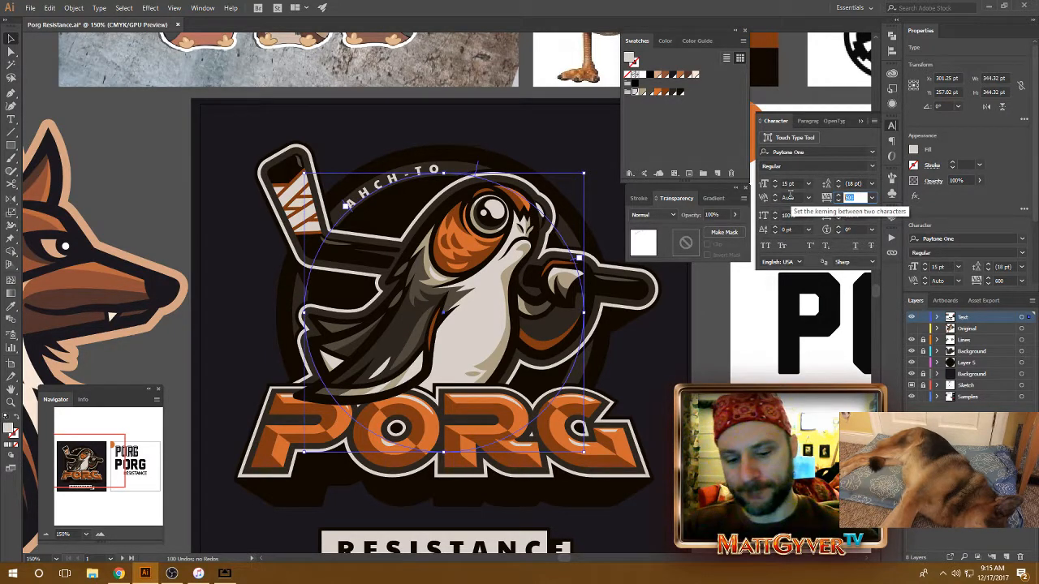
{"action": "key", "text": "Return"}
{"action": "key", "text": "Return"}
{"action": "left_click", "coordinate": [749, 245]}
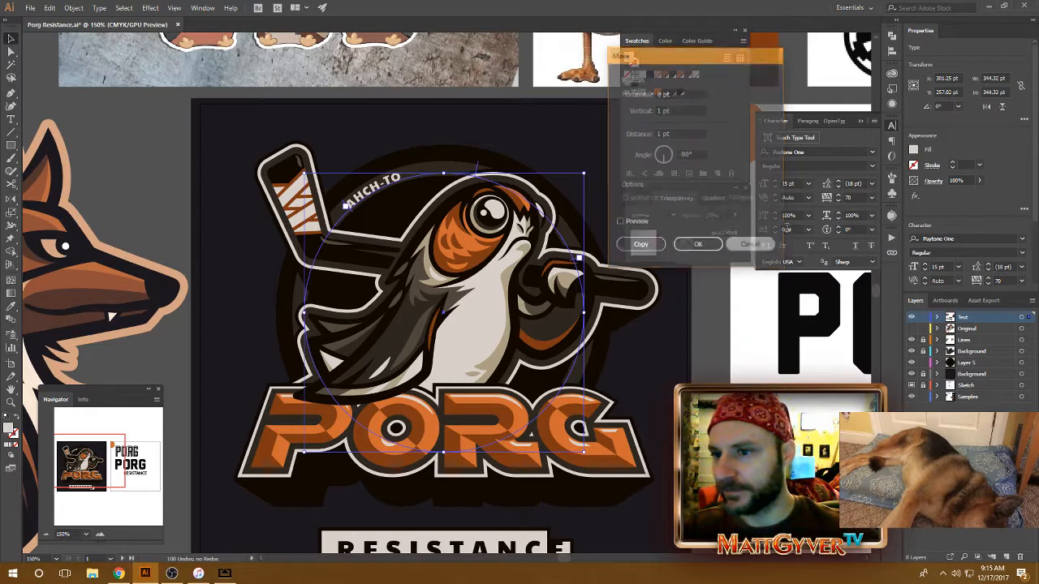
{"action": "left_click", "coordinate": [864, 197]}
{"action": "type", "text": "0"}
{"action": "key", "text": "Return"}
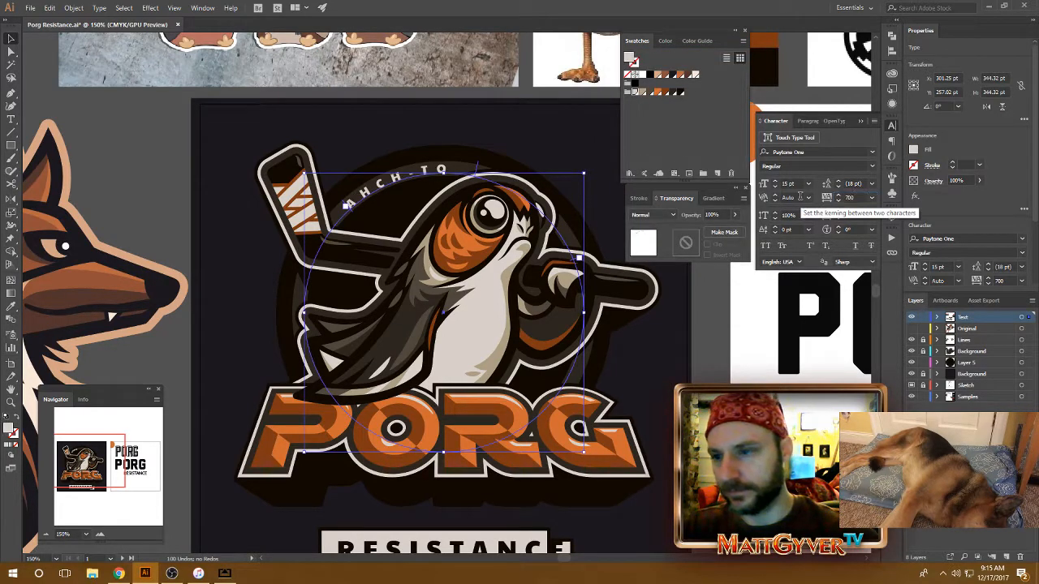
{"action": "left_click", "coordinate": [700, 344]}
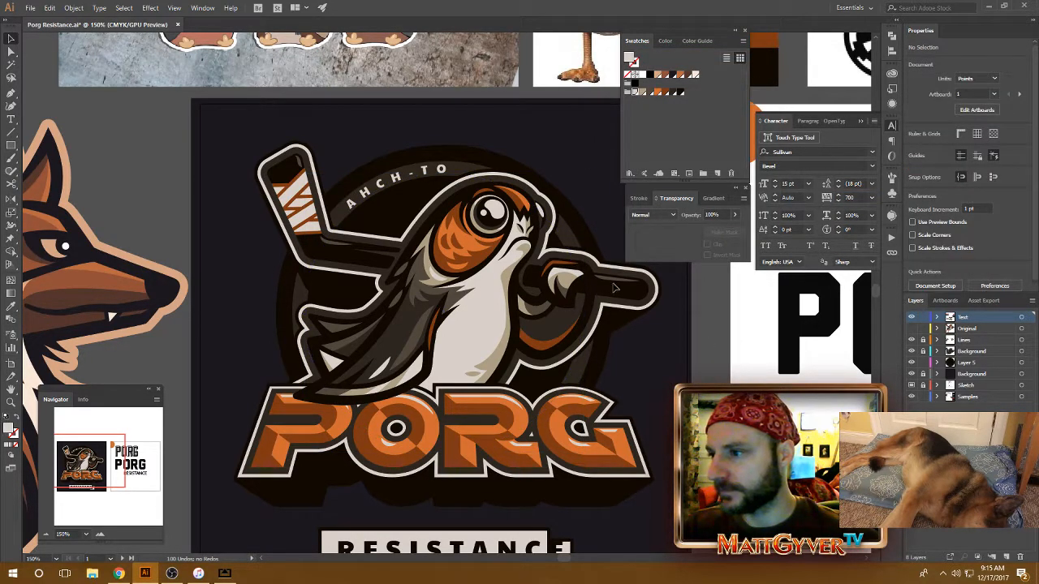
Recolour the curved AHCH-TO lettering with the dark grey-brown swatch from the logo's colour group.
{"action": "left_click", "coordinate": [410, 186]}
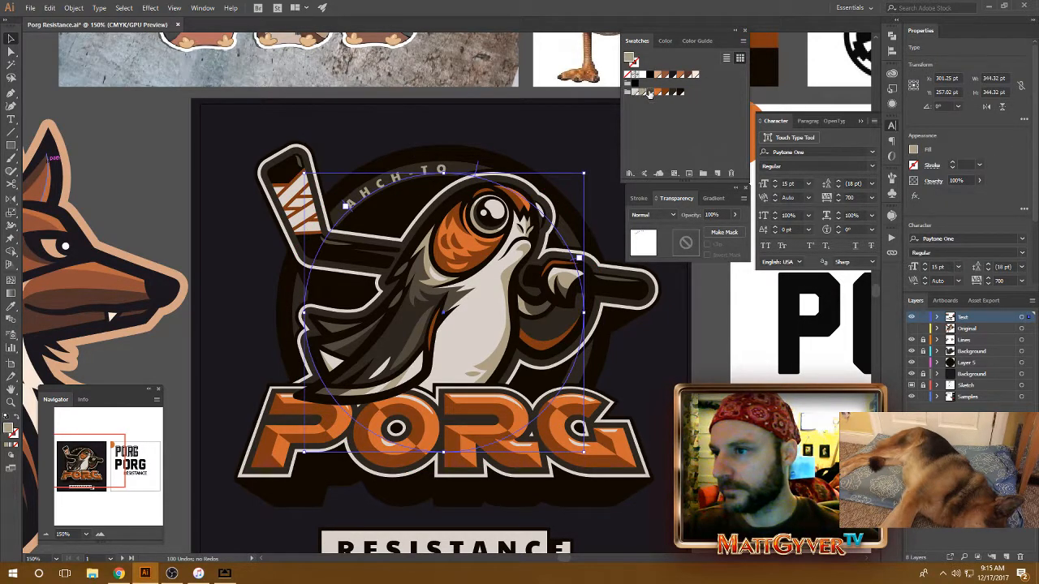
{"action": "left_click", "coordinate": [650, 93]}
{"action": "left_click", "coordinate": [728, 289]}
Move the light banner shapes off the artboard's right side and place the RESISTANCE text close beneath the PORG lettering.
{"action": "left_click_drag", "start_coordinate": [661, 484], "coordinate": [644, 353]}
{"action": "left_click", "coordinate": [490, 428]}
{"action": "left_click_drag", "start_coordinate": [599, 471], "coordinate": [599, 436]}
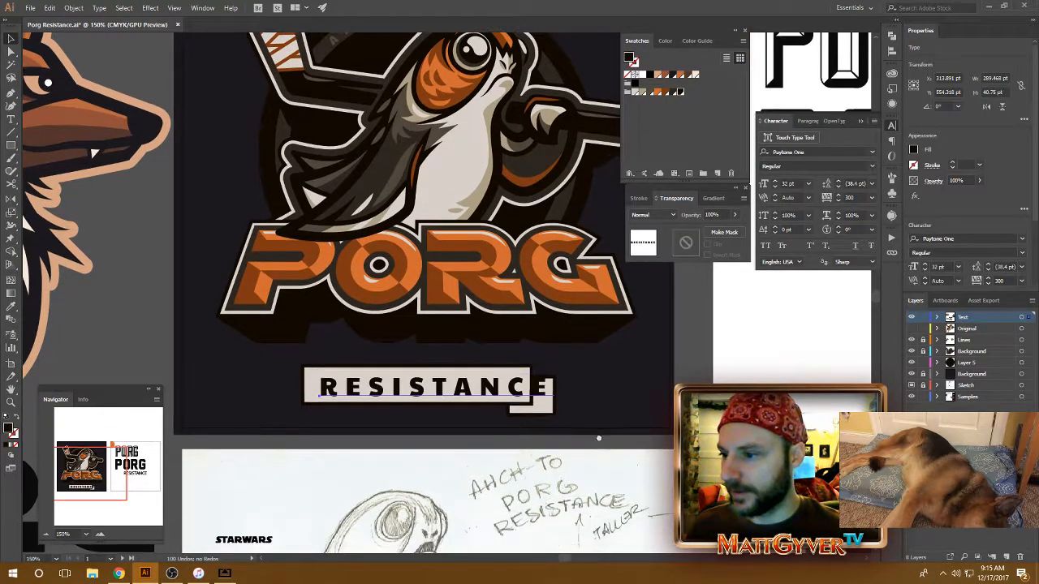
{"action": "left_click_drag", "start_coordinate": [507, 396], "coordinate": [540, 444]}
{"action": "left_click", "coordinate": [572, 407]}
{"action": "left_click_drag", "start_coordinate": [519, 400], "coordinate": [669, 410]}
{"action": "left_click_drag", "start_coordinate": [438, 439], "coordinate": [385, 352]}
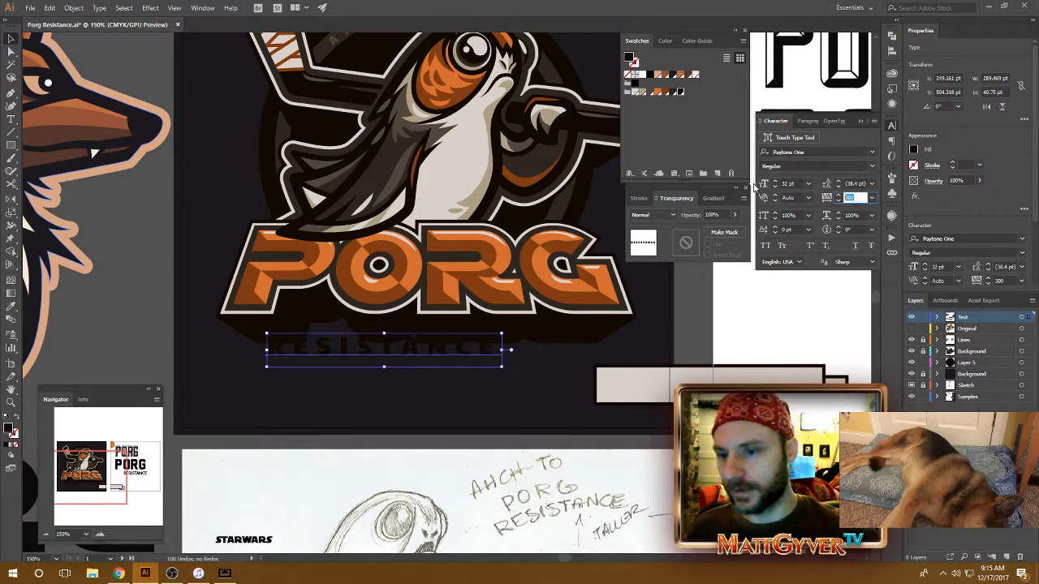
Set the RESISTANCE text's tracking to 800 and shift it to sit centred beneath PORG.
{"action": "type", "text": "800"}
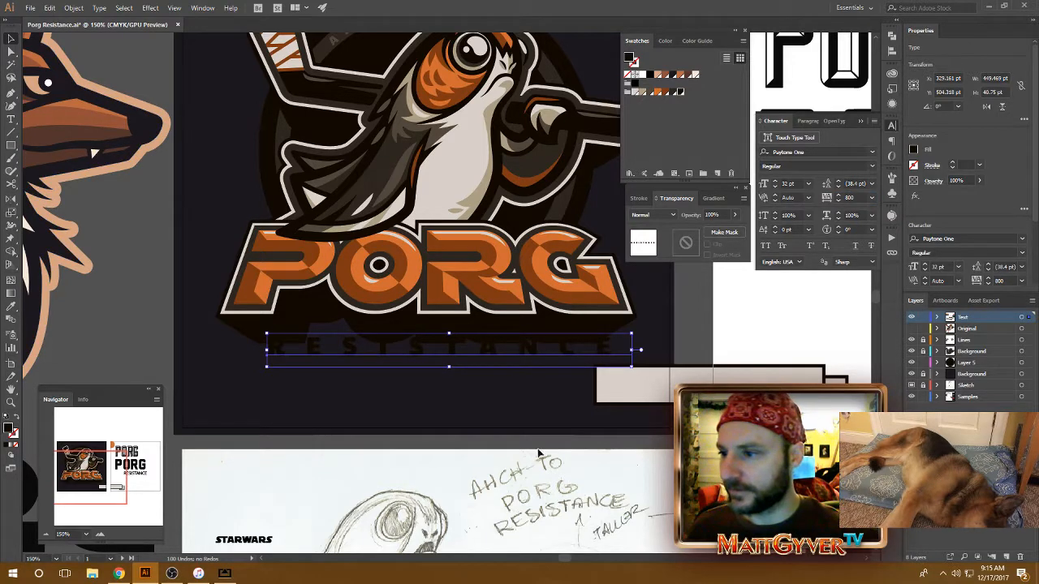
{"action": "left_click", "coordinate": [532, 391]}
{"action": "left_click_drag", "start_coordinate": [530, 362], "coordinate": [517, 361]}
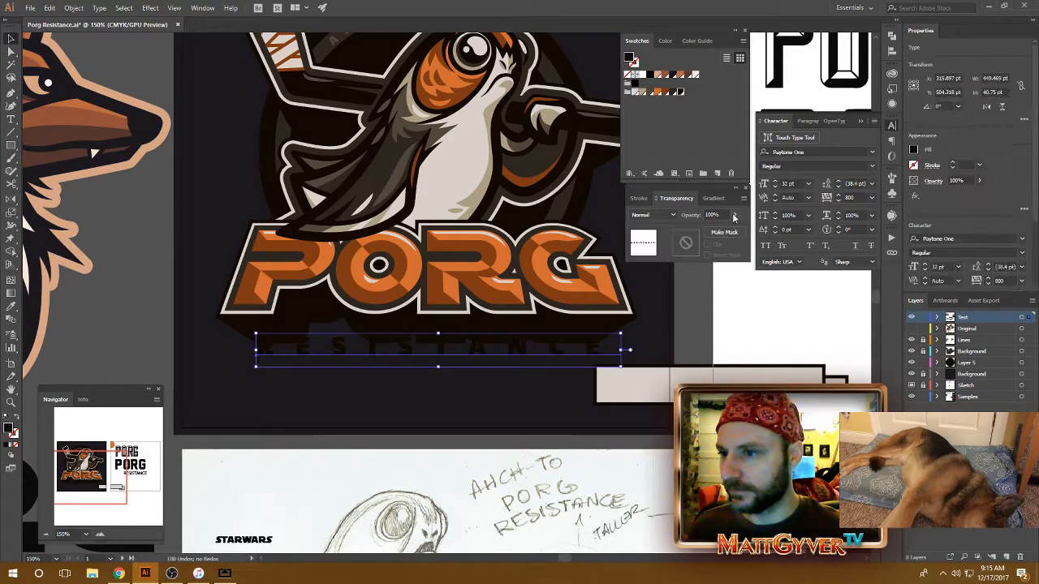